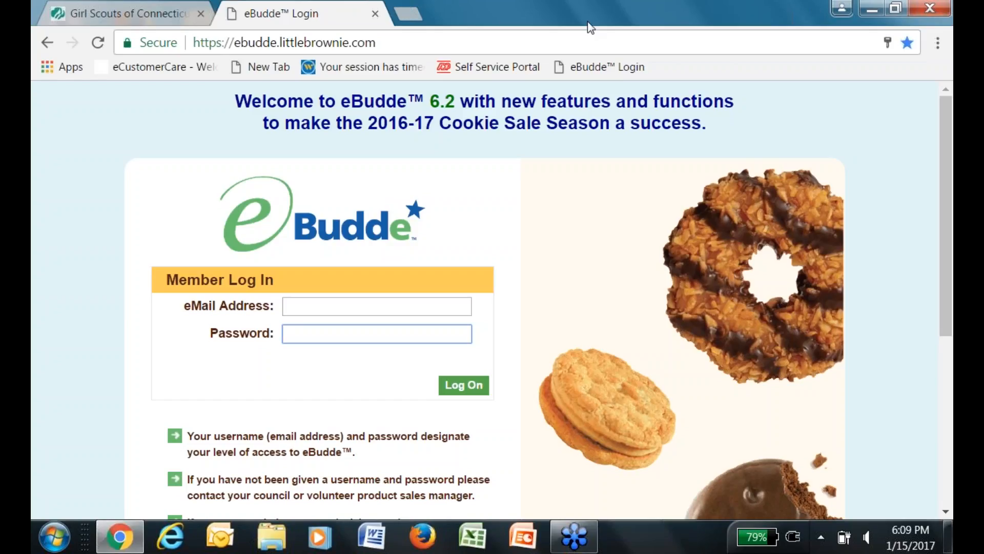
Return to the Girl Scouts of Connecticut site and go to Cookies under Support.
click(151, 18)
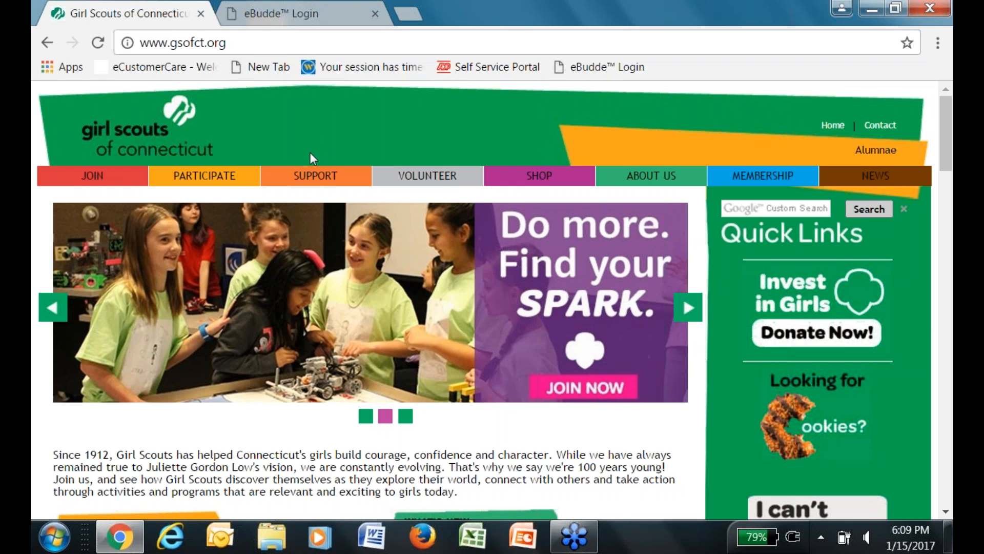
mouse_move(314, 179)
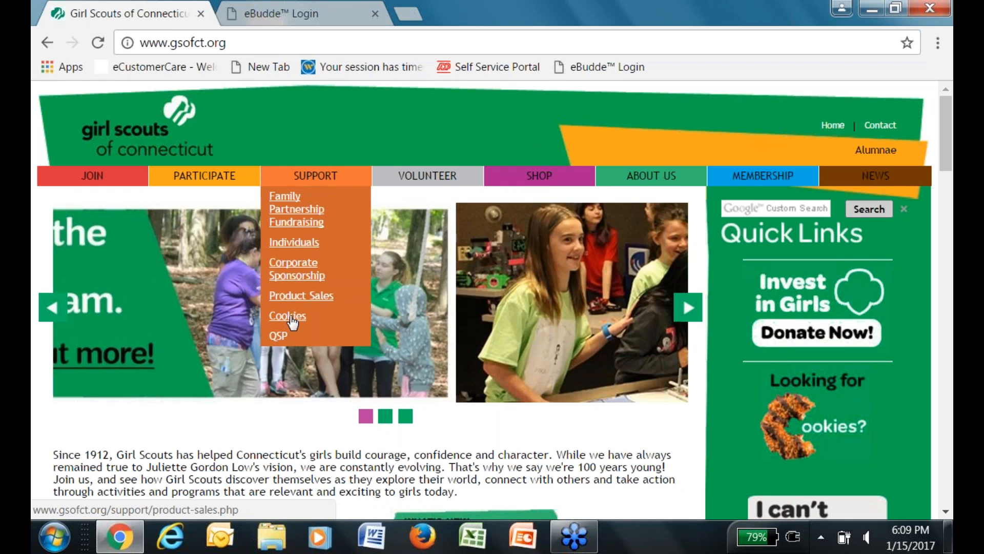
click(289, 316)
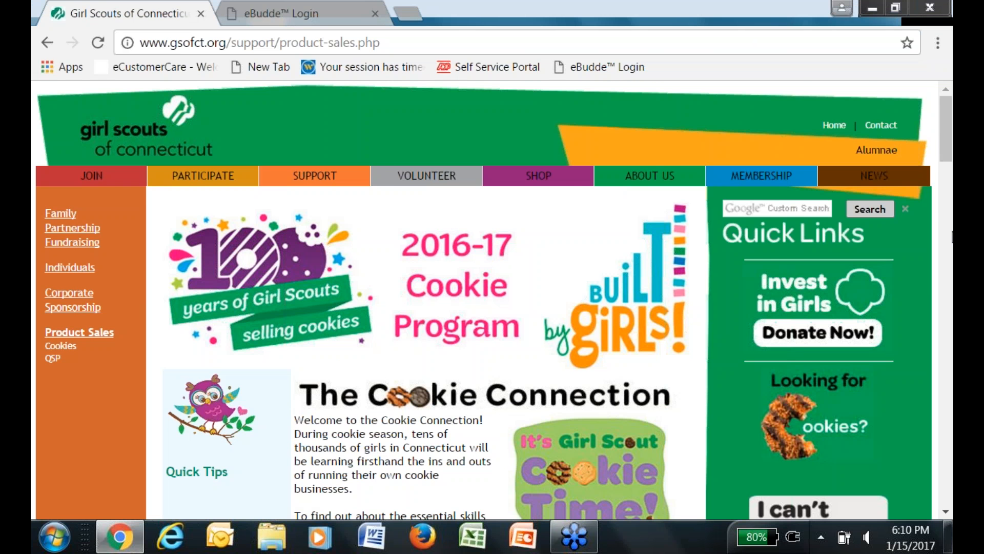
Scroll through the Cookie Connection page to review the volunteer Quick Tips links.
scroll(952, 237, down, 6)
scroll(952, 260, down, 7)
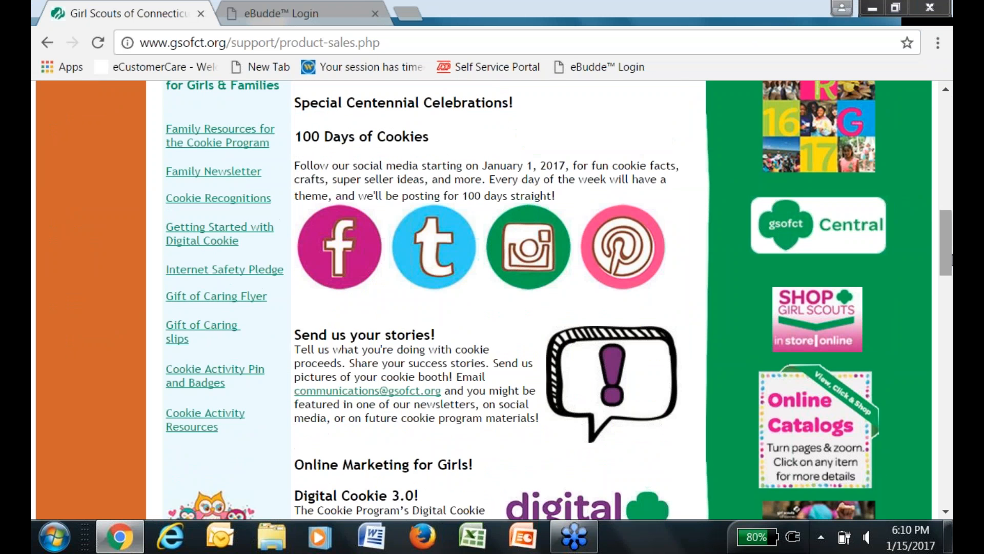
scroll(952, 260, down, 3)
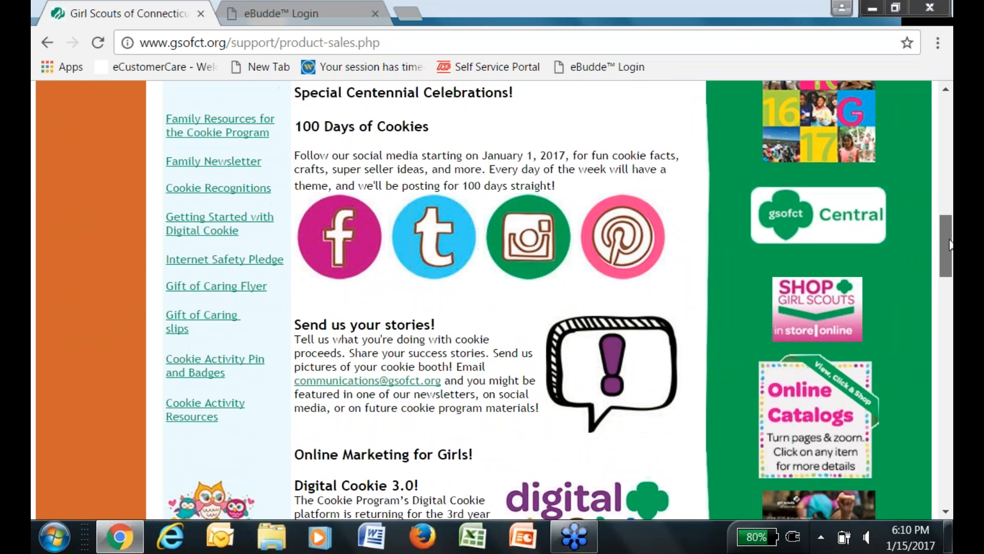
scroll(949, 264, down, 4)
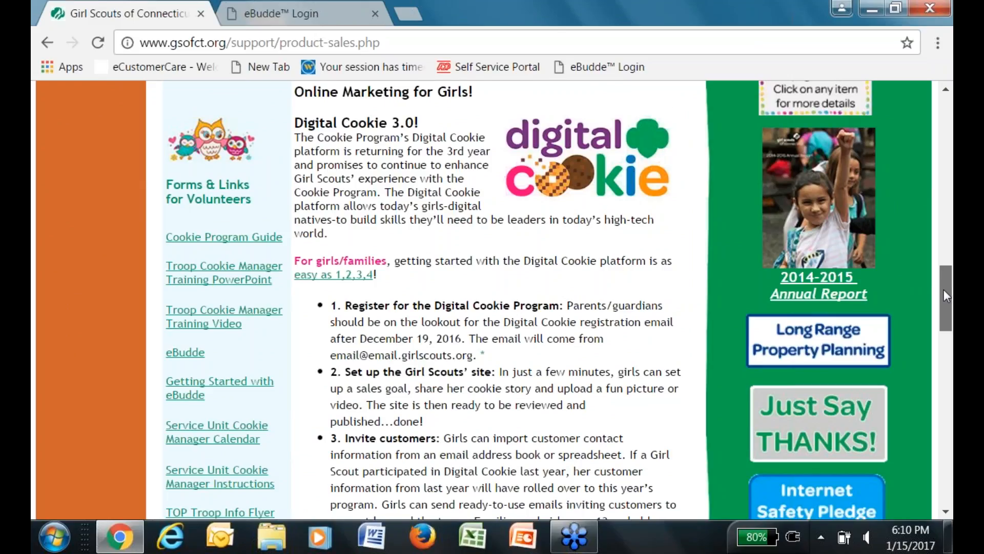
drag(944, 291, 944, 302)
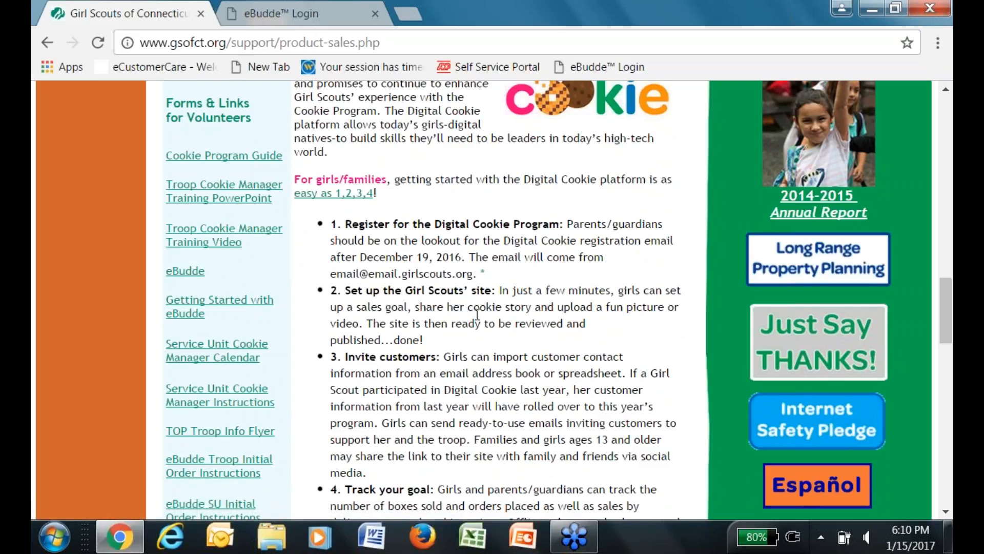
drag(945, 293, 854, 423)
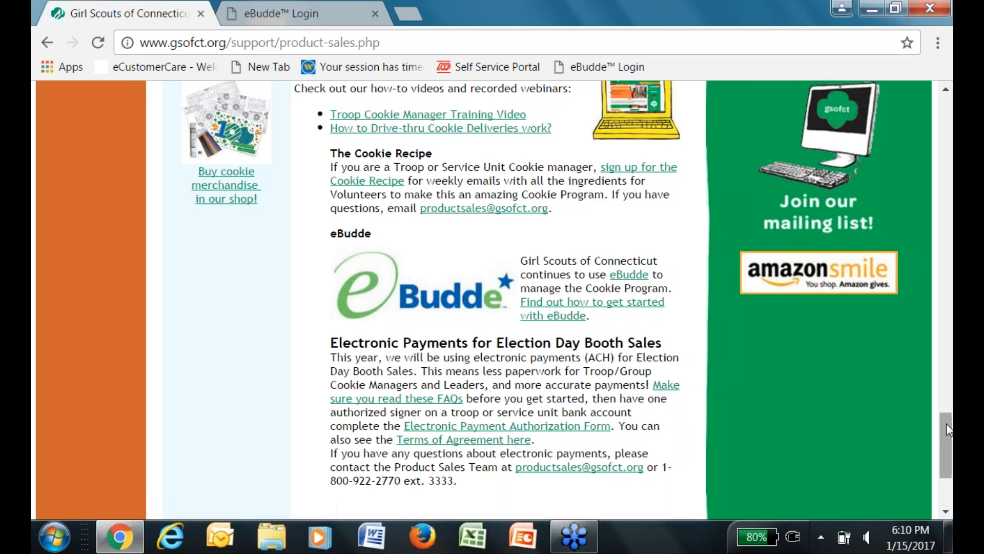
drag(946, 423, 951, 155)
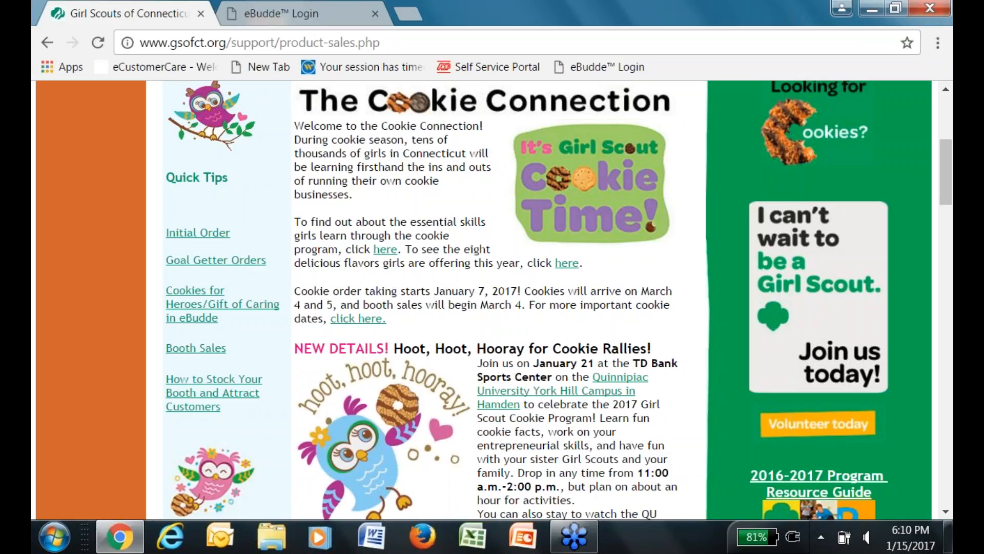
Compare the eBudde login tab with the Cookie Connection eBudde links, ending on eBudde Member Log In.
click(313, 15)
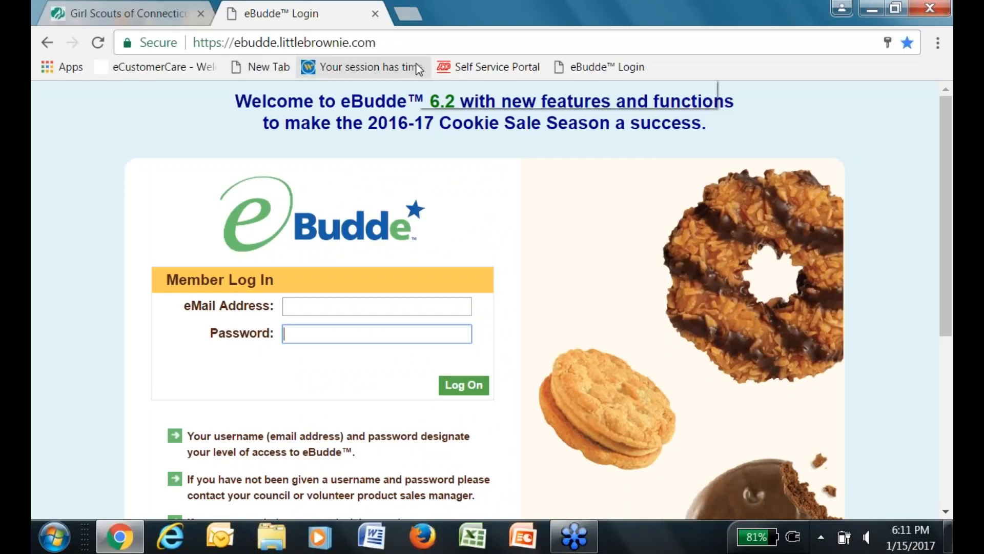
drag(951, 248, 952, 262)
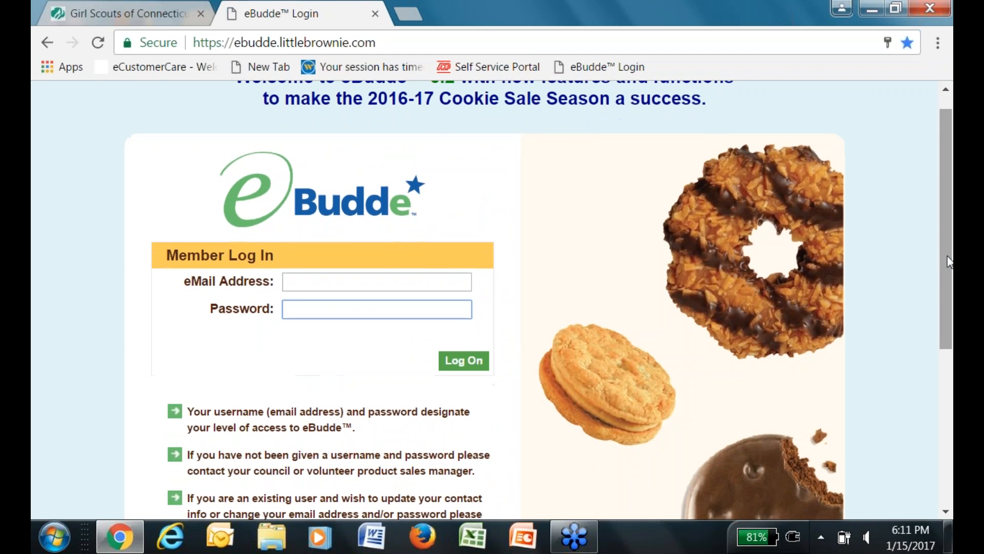
click(147, 19)
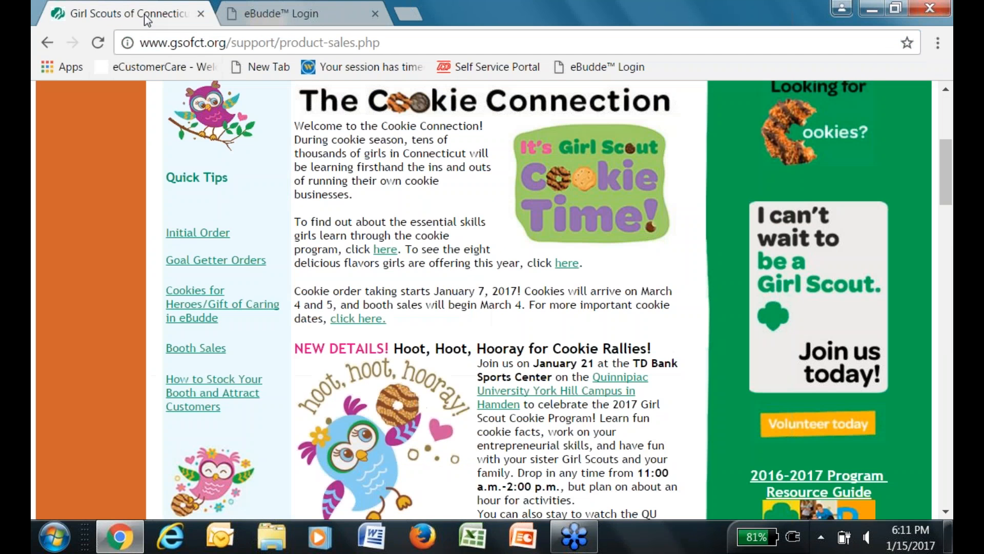
scroll(947, 252, down, 3)
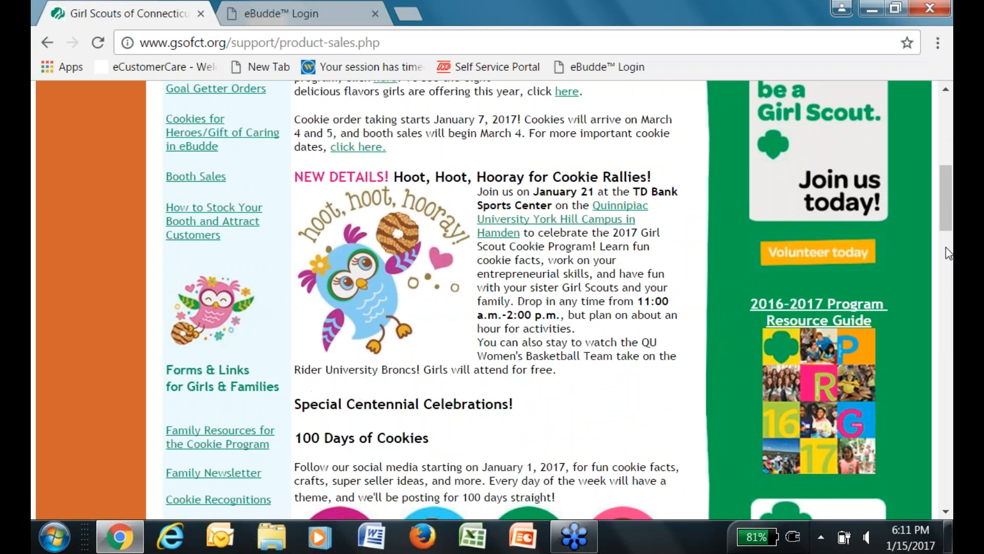
scroll(946, 251, down, 4)
scroll(946, 262, down, 7)
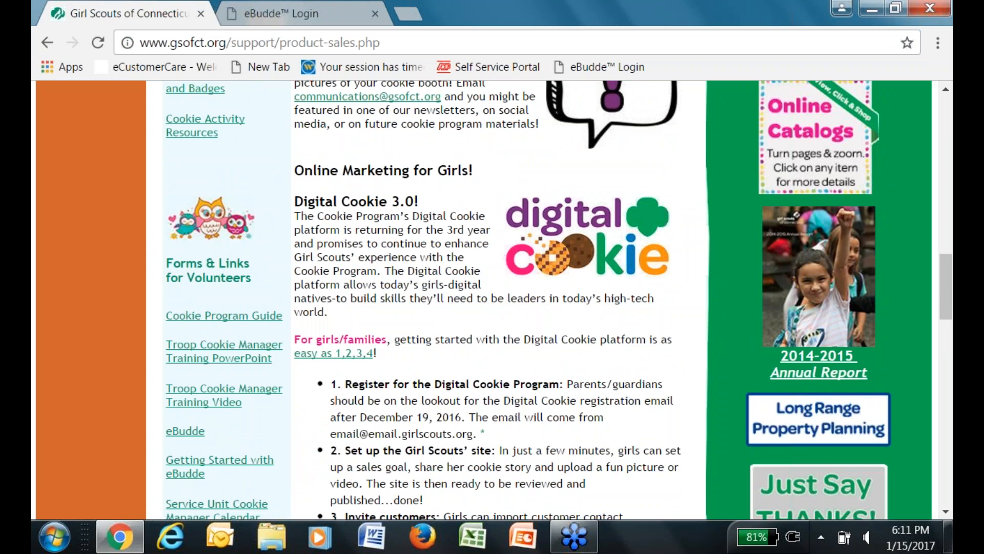
drag(946, 292, 943, 333)
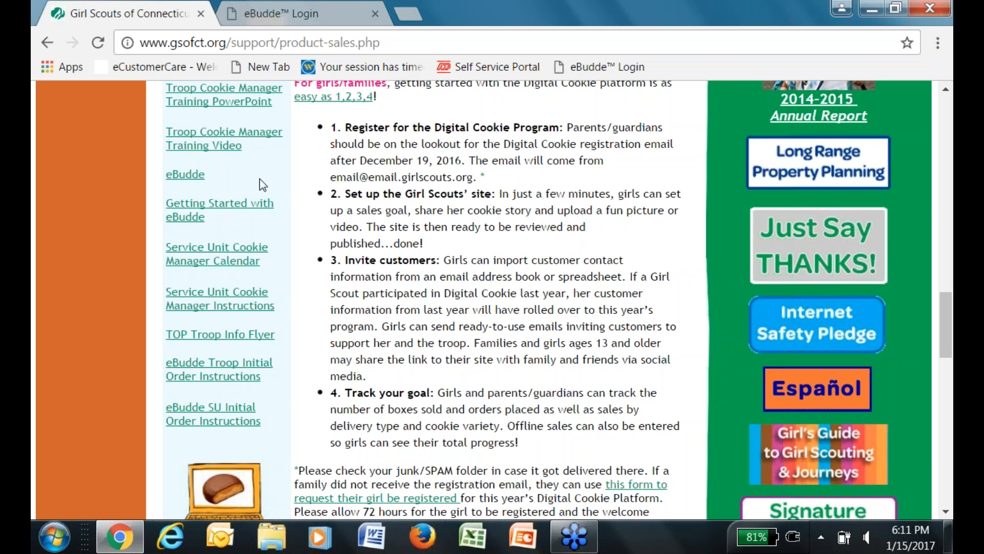
click(315, 19)
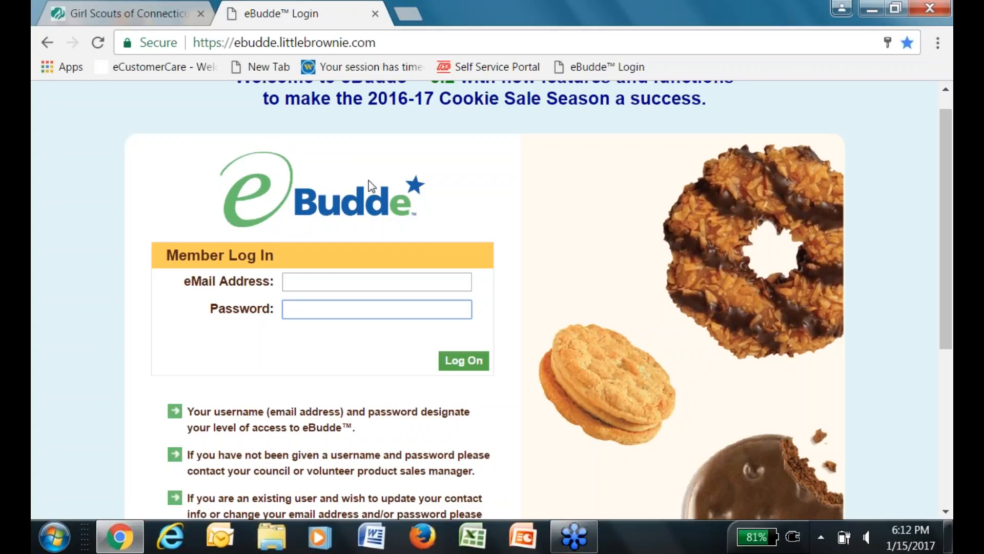
Enter the troop manager's e-mail address and the account password in the Member Log In form.
click(304, 283)
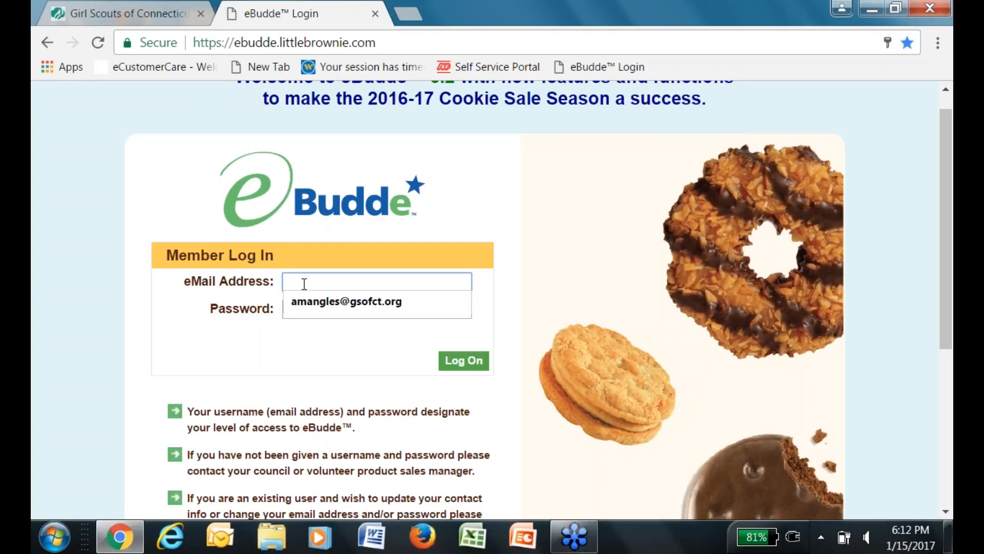
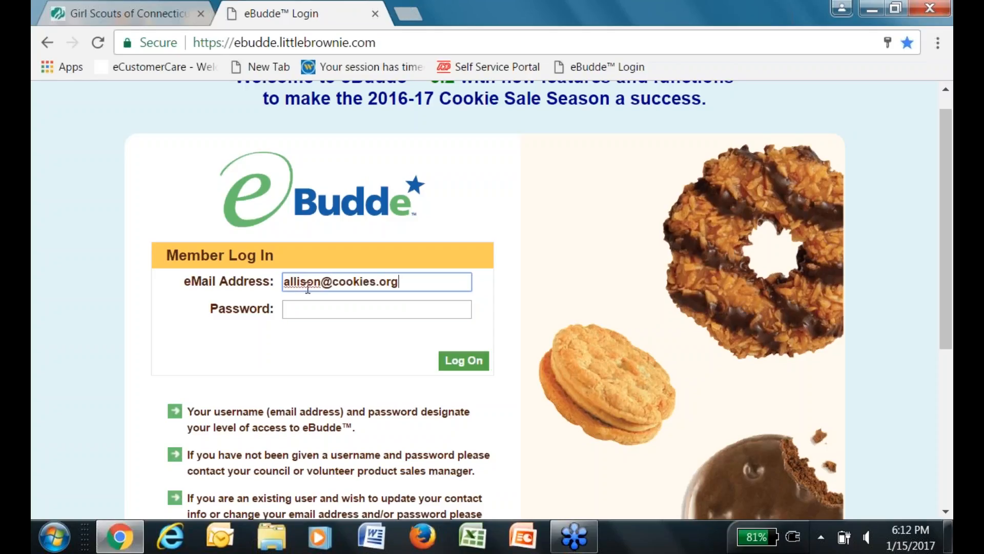
click(315, 306)
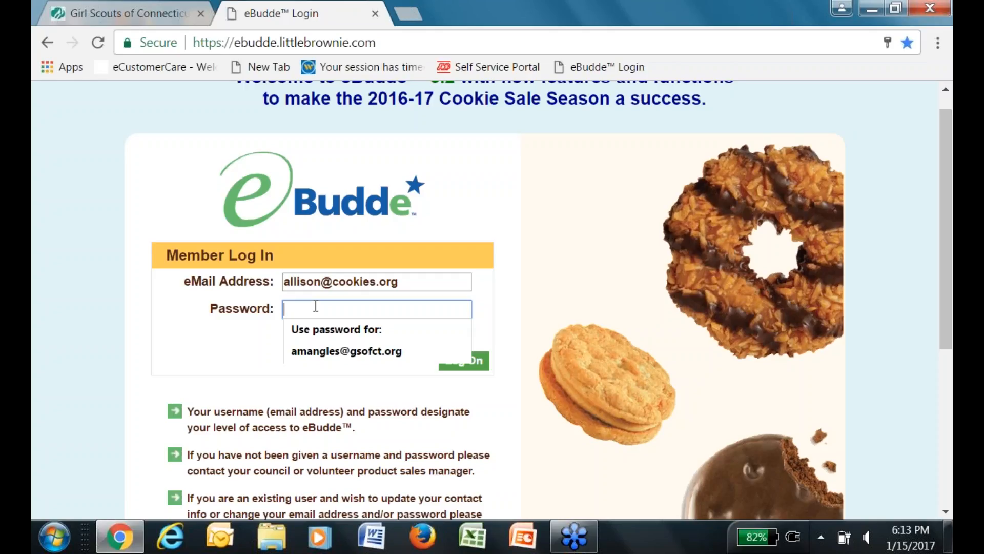
text(•••••••)
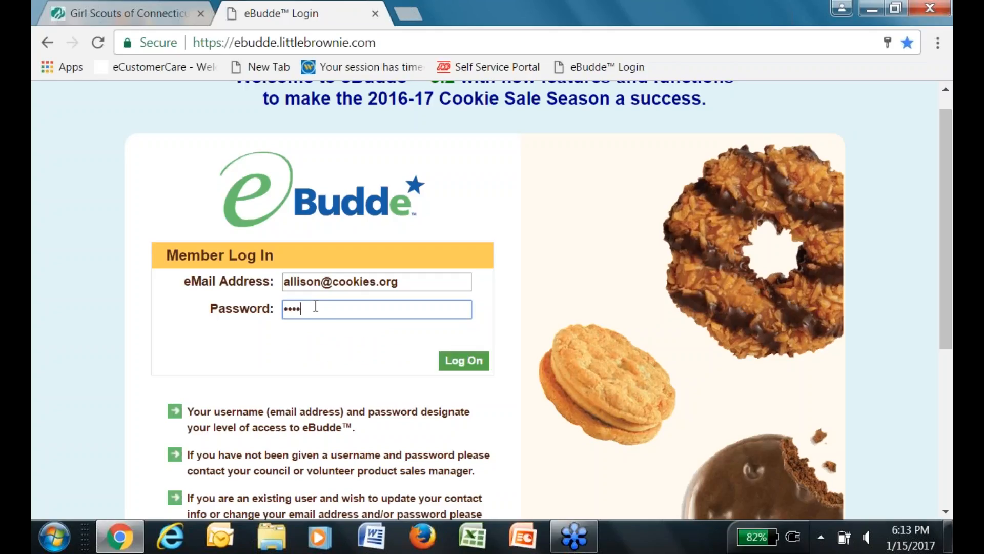
text(••)
Log in, then enter the current password, a strong new password, and its matching confirmation.
click(461, 362)
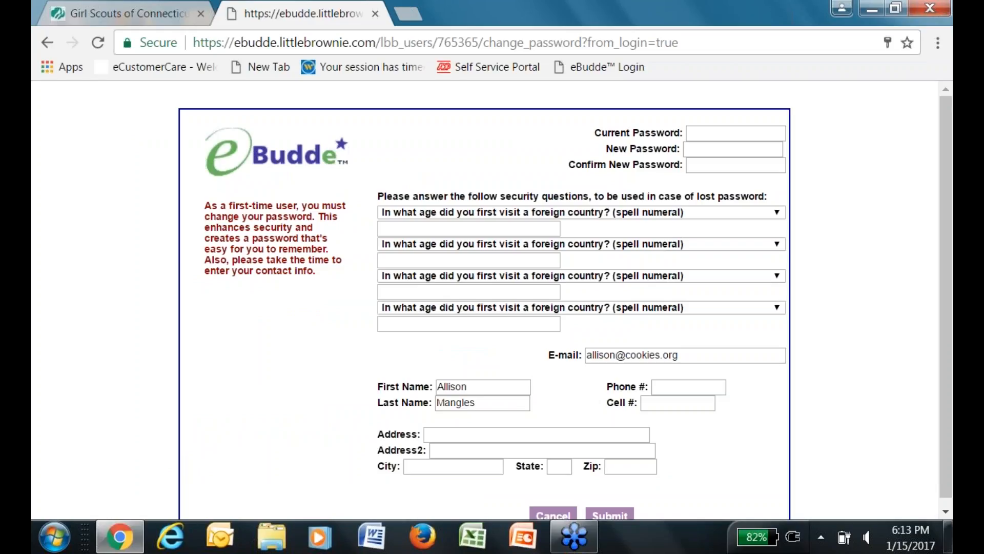
click(728, 135)
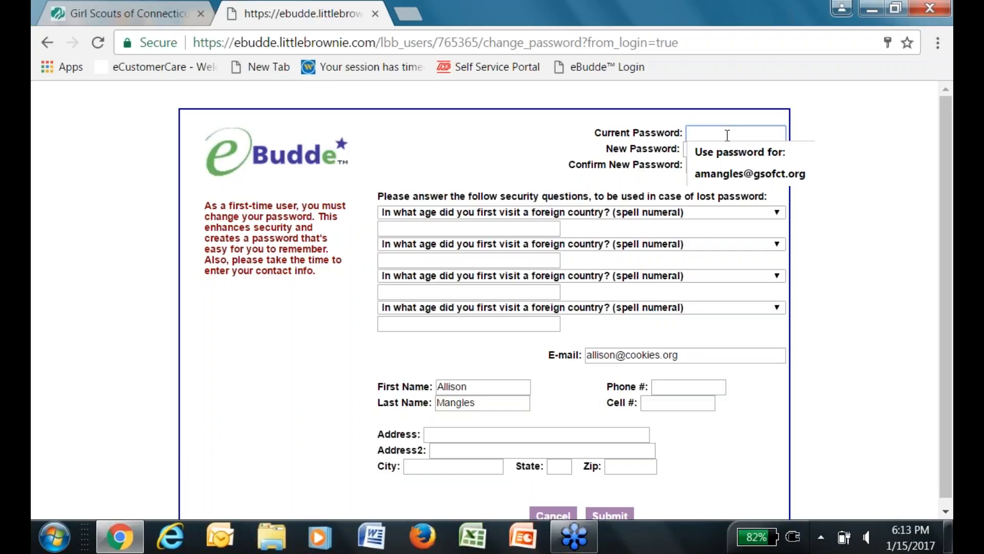
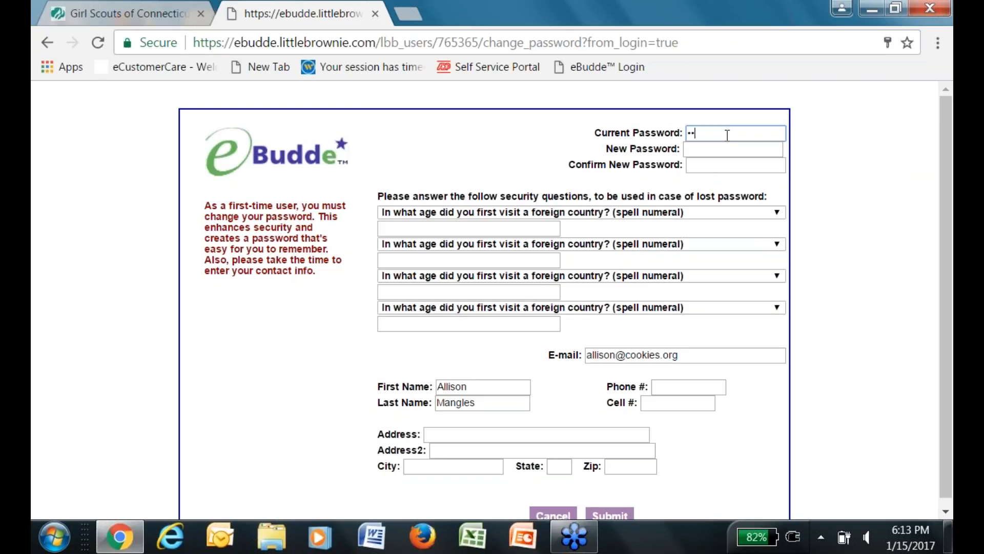
click(731, 149)
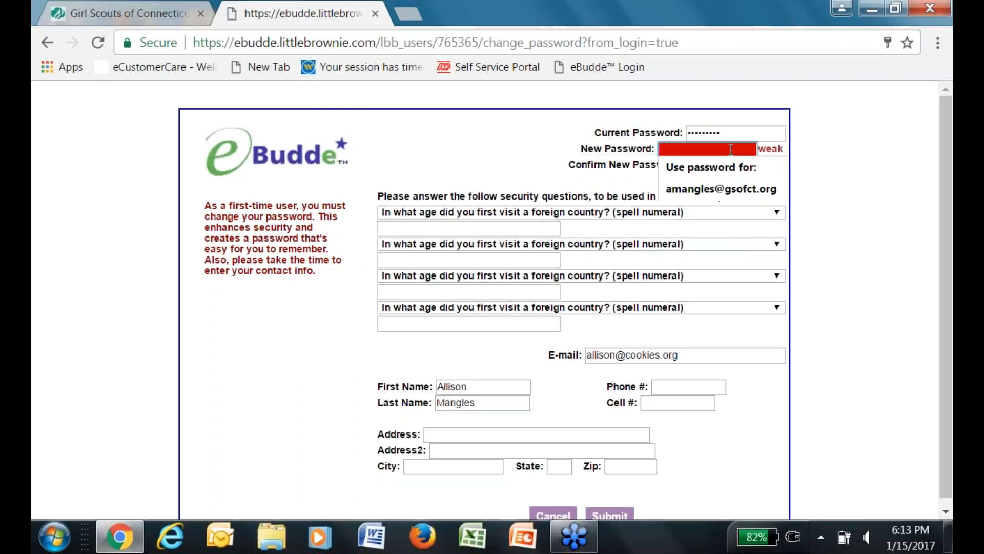
text(••••••••••)
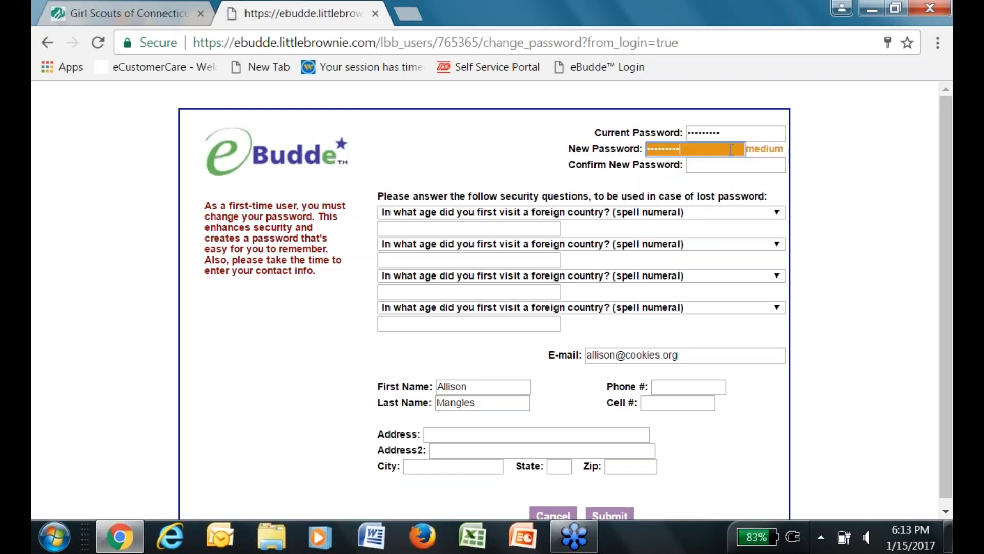
text(••)
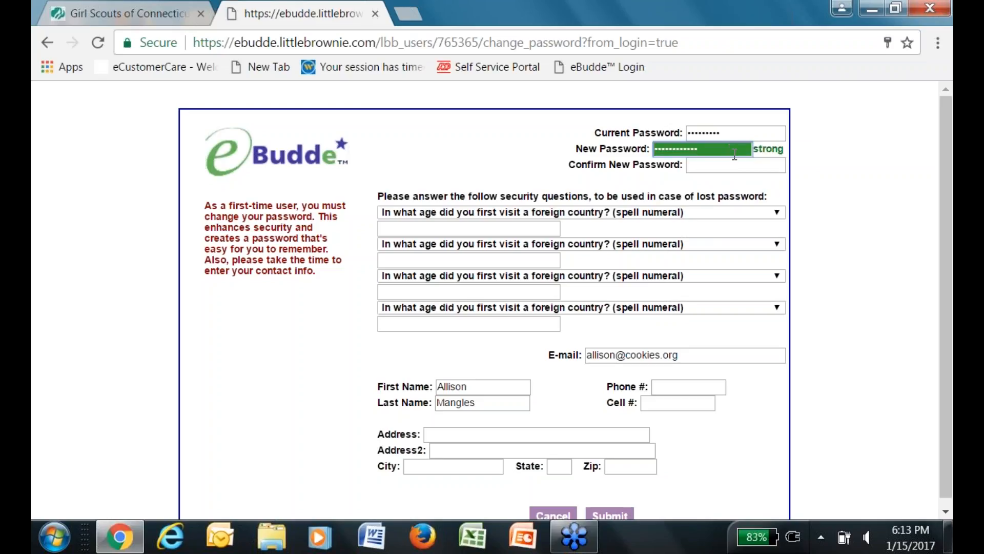
click(741, 165)
text(••••)
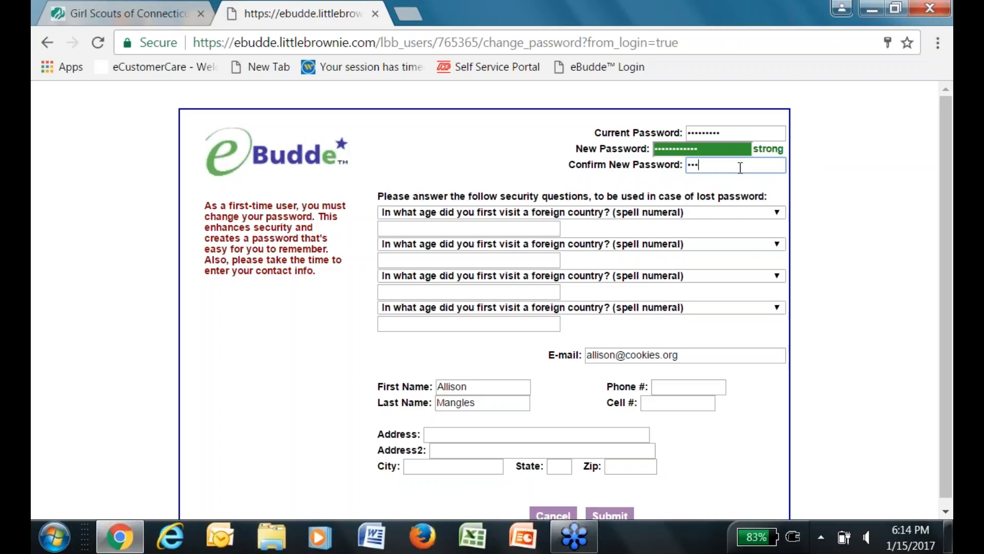
key(BackSpace)
key(BackSpace)
key(BackSpace)
key(BackSpace)
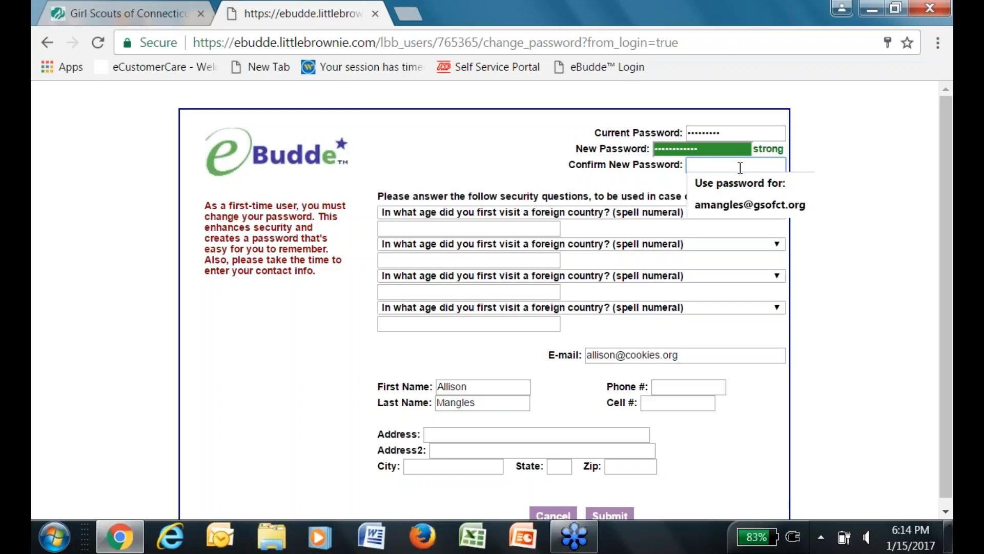
text(••••••••)
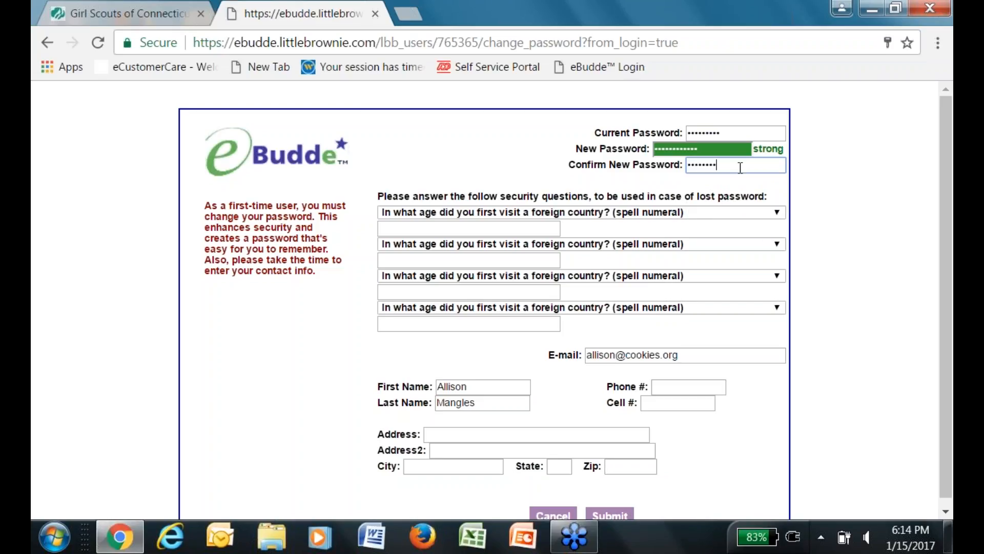
text(••••)
click(828, 193)
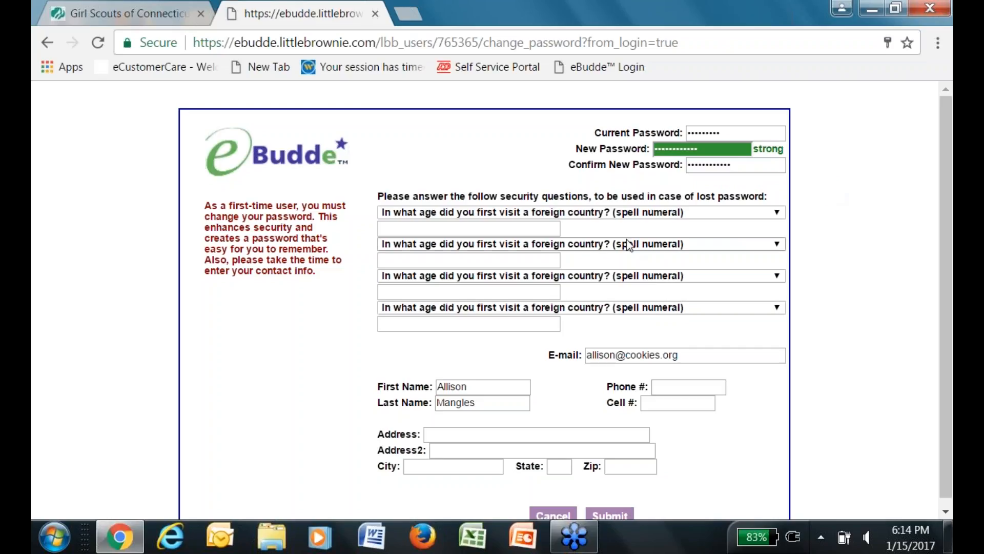
Answer the foreign-country age question, then choose and answer the childhood ambition question.
click(473, 227)
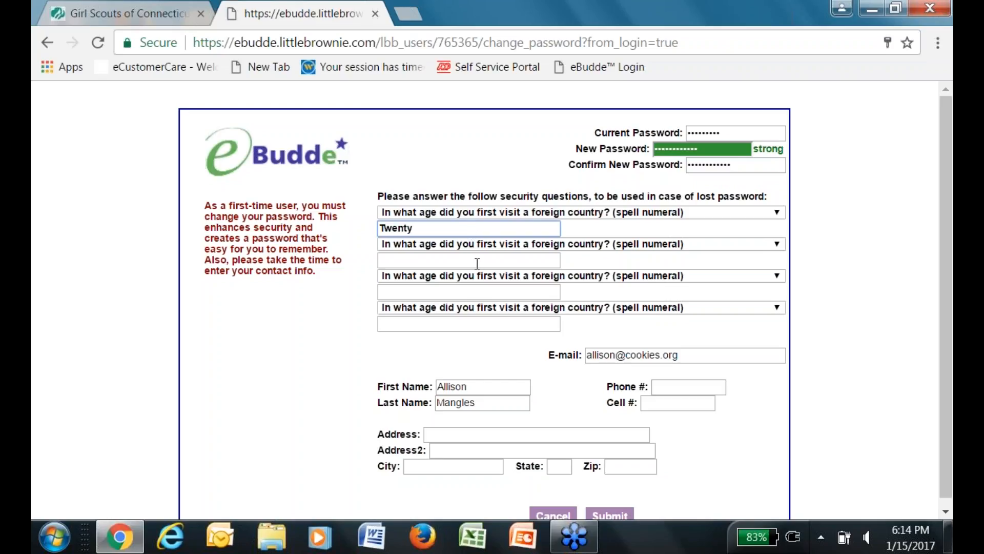
click(777, 244)
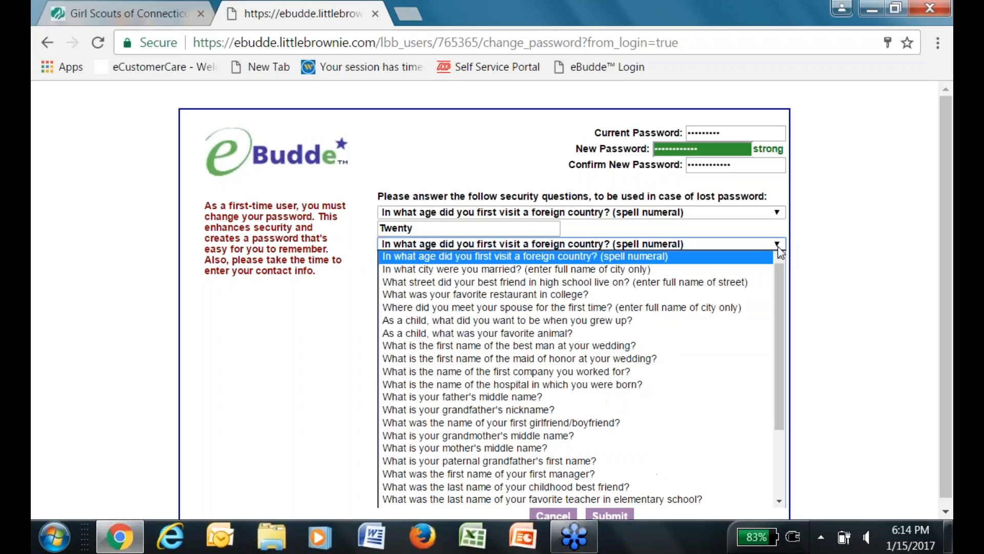
click(687, 320)
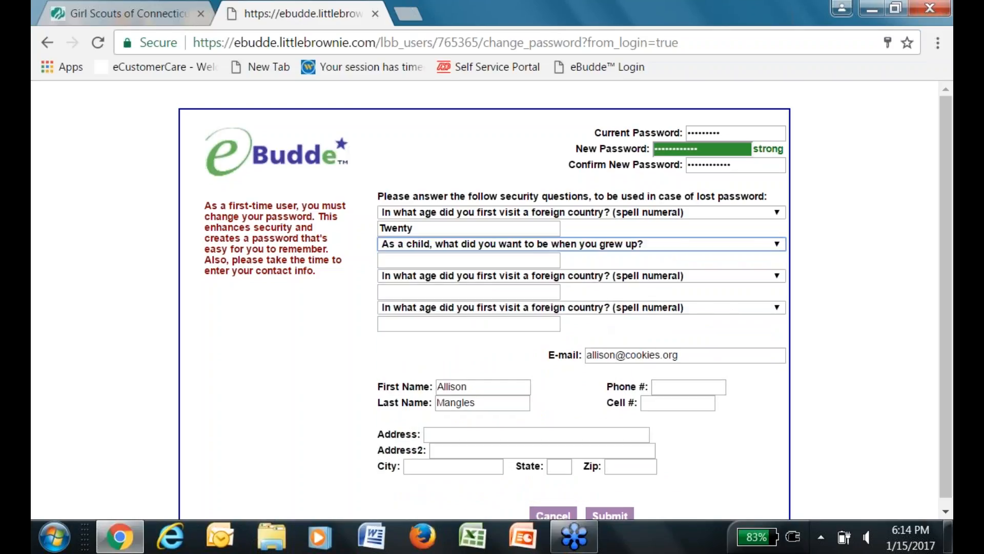
click(458, 263)
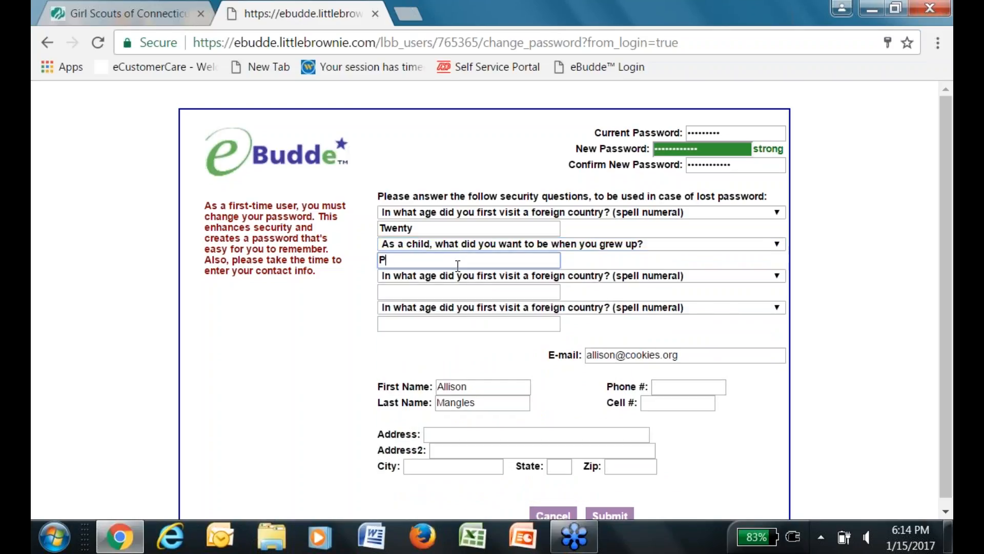
Choose and answer the father's middle name and first-grade teacher security questions.
click(771, 277)
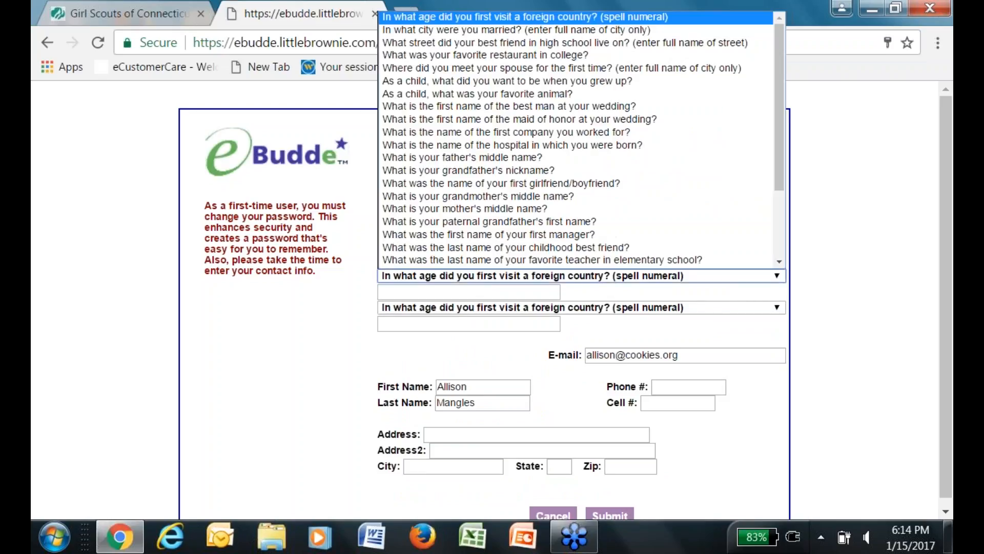
click(627, 158)
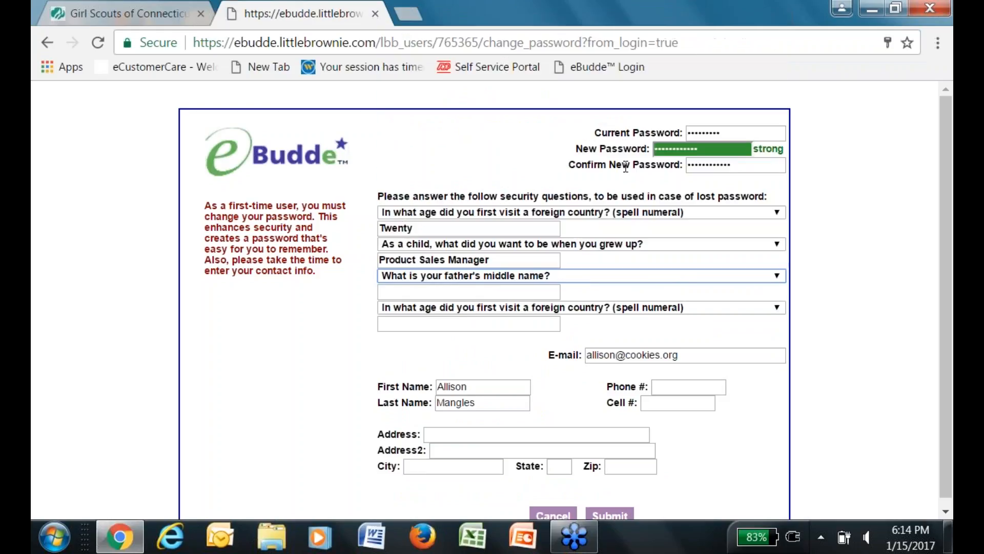
click(403, 294)
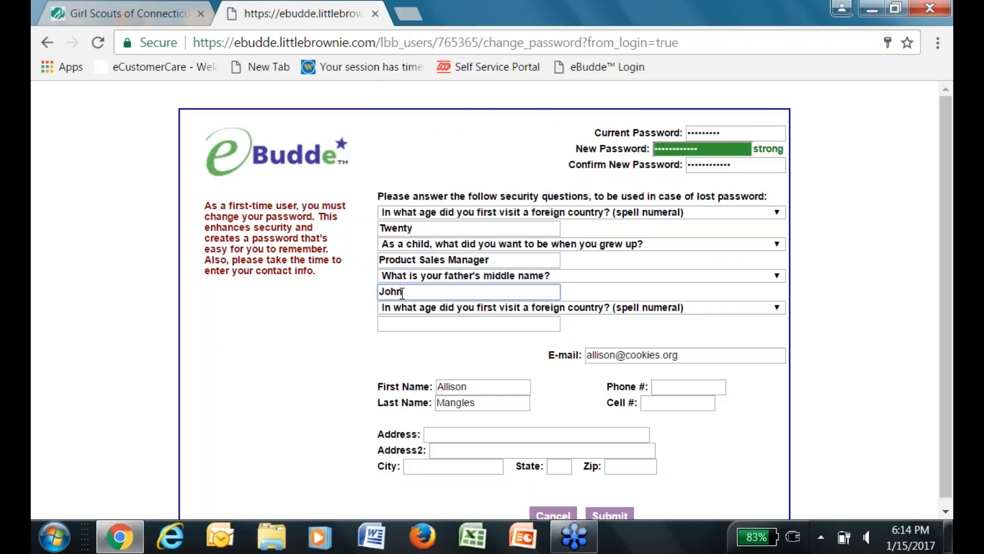
click(778, 309)
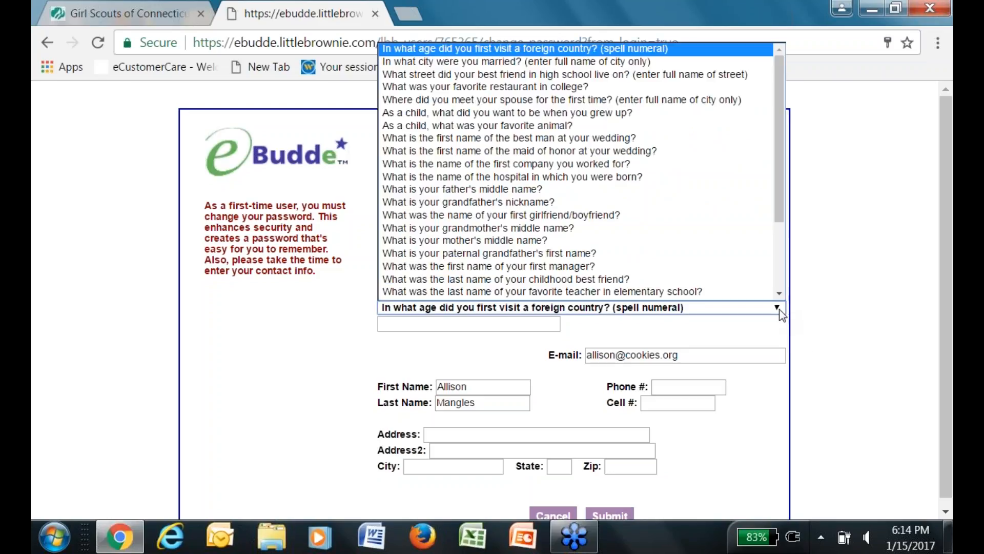
click(779, 309)
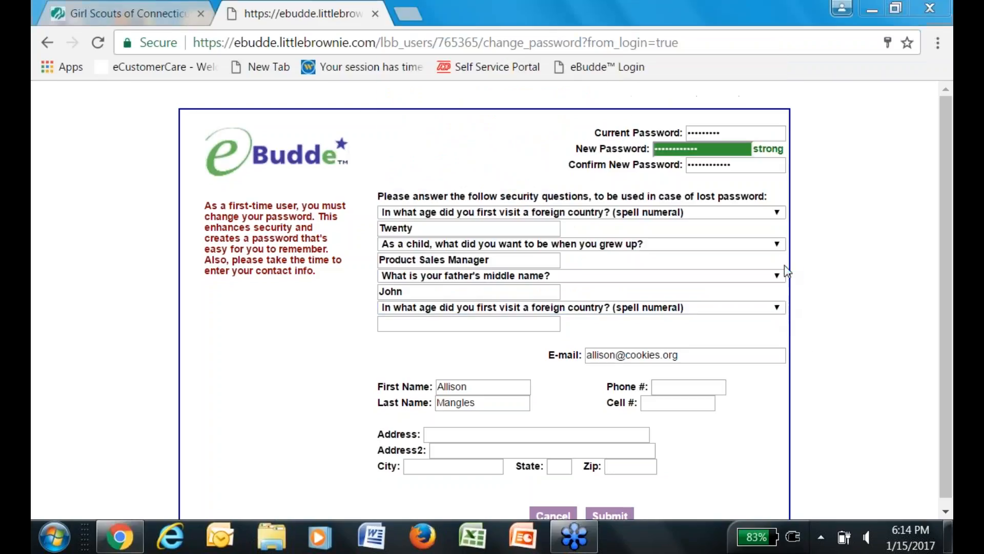
click(781, 310)
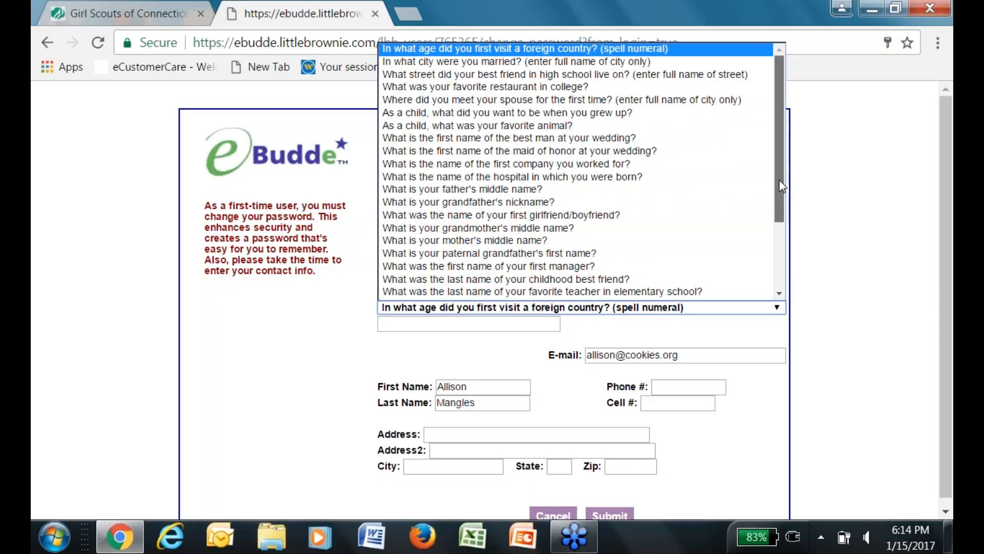
drag(779, 180, 768, 226)
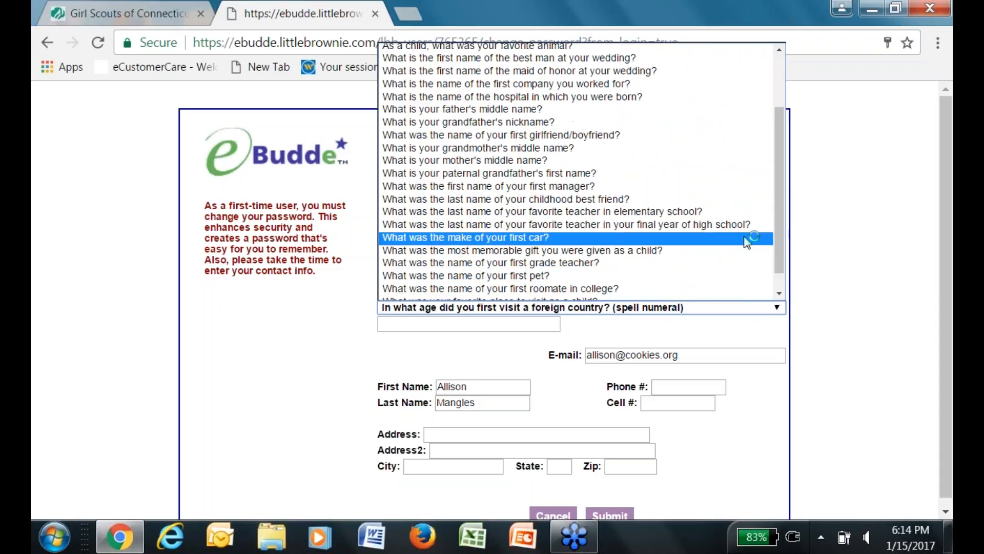
click(691, 269)
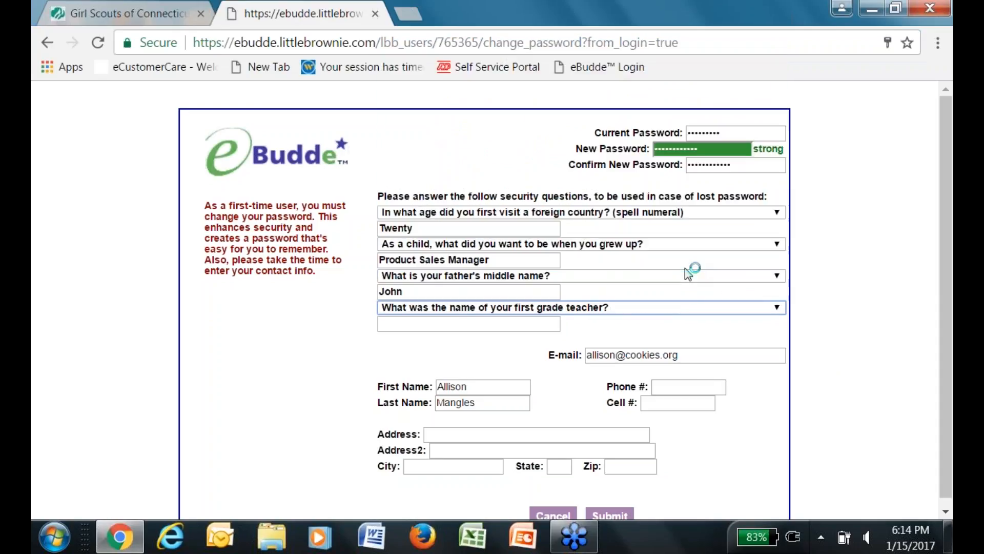
click(445, 324)
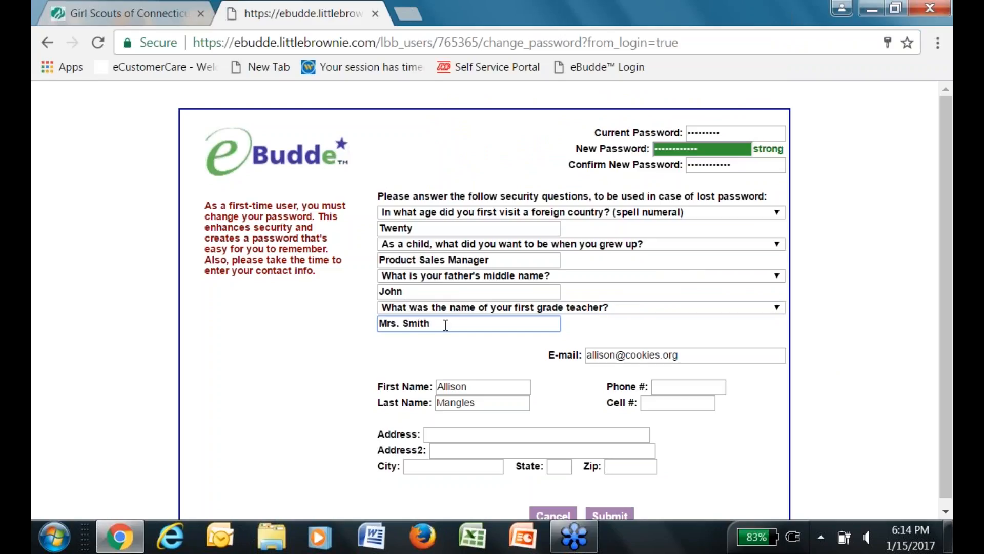
click(731, 475)
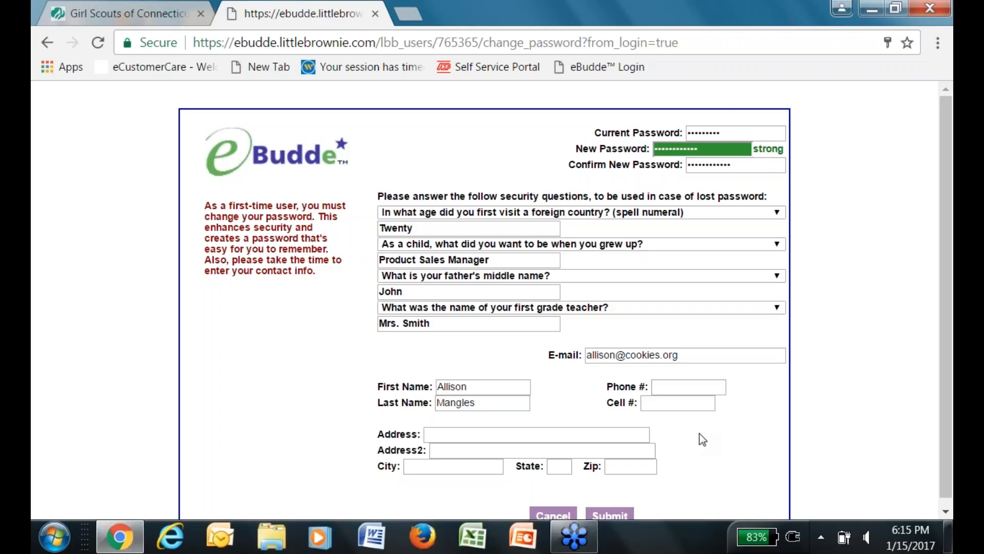
Fill the phone and address fields from a saved autofill suggestion and submit the form.
click(671, 392)
text(203)
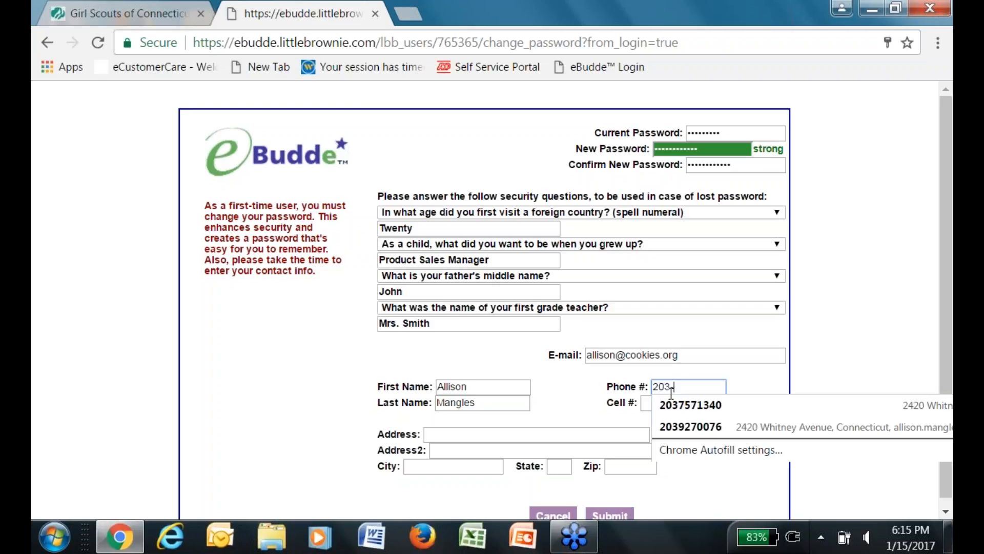
click(690, 404)
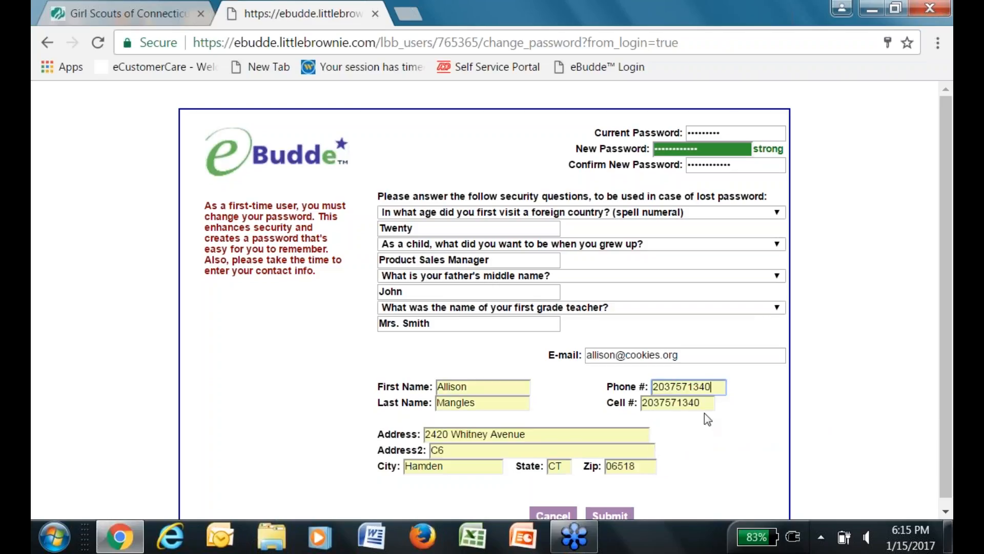
click(705, 407)
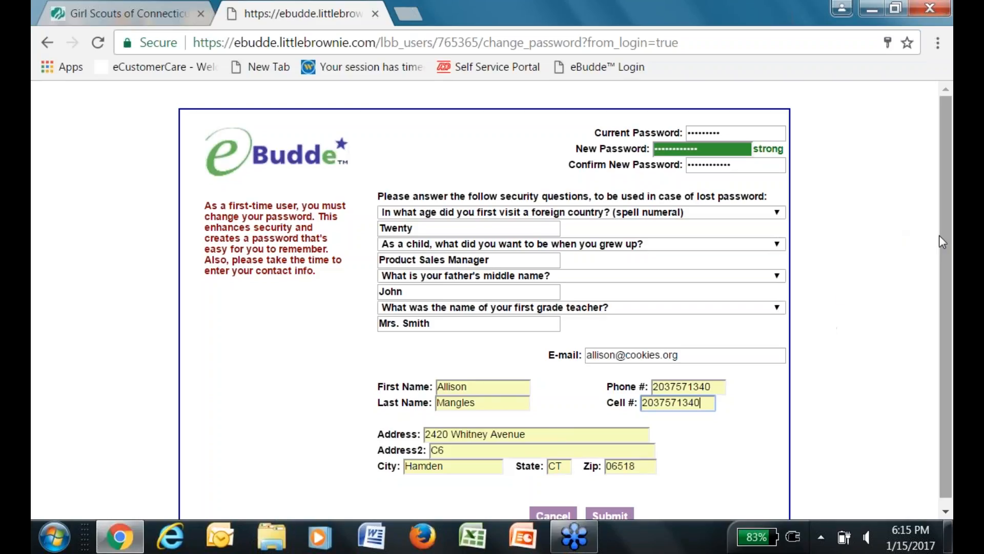
scroll(942, 310, down, 1)
click(609, 508)
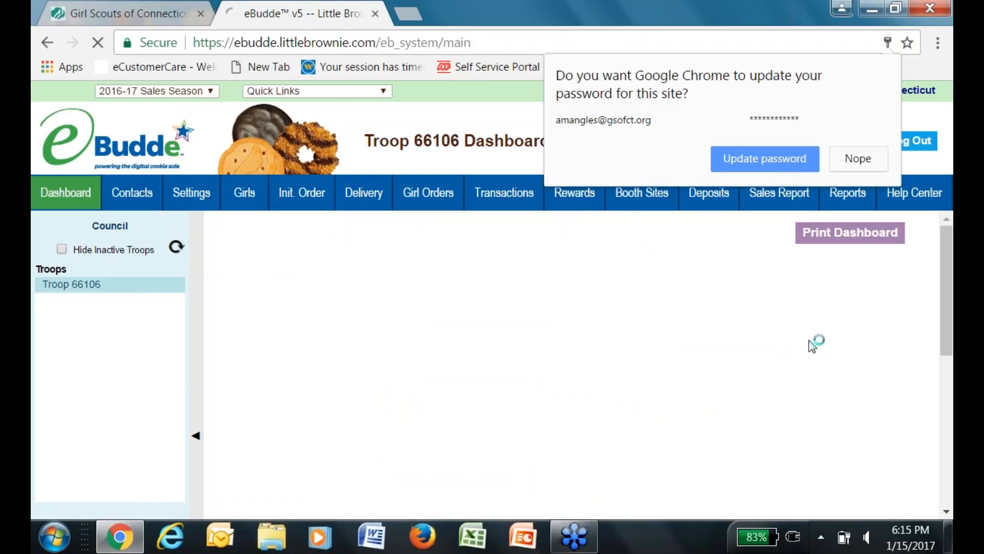
Decline Chrome's password update offer and view the Troop 66106 Contacts page.
click(859, 159)
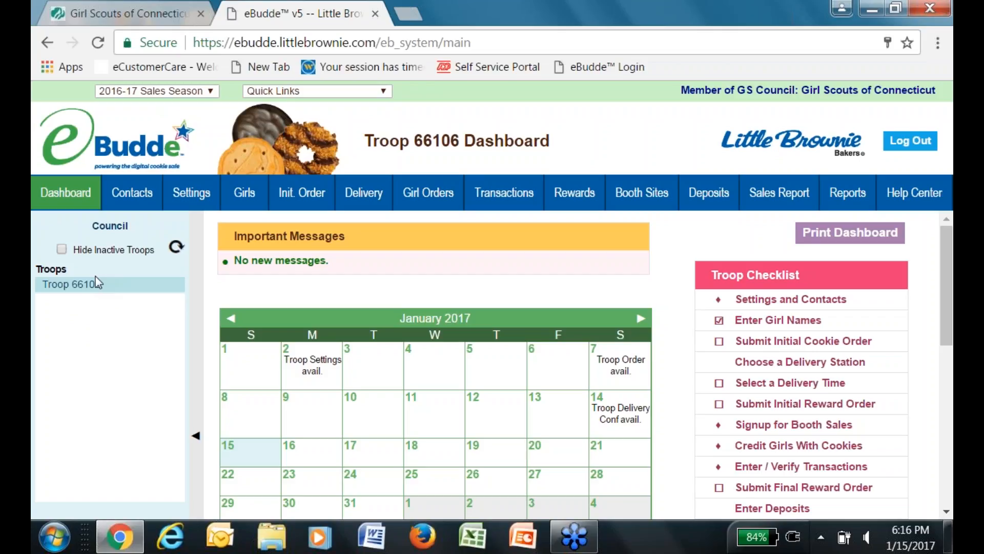
click(129, 203)
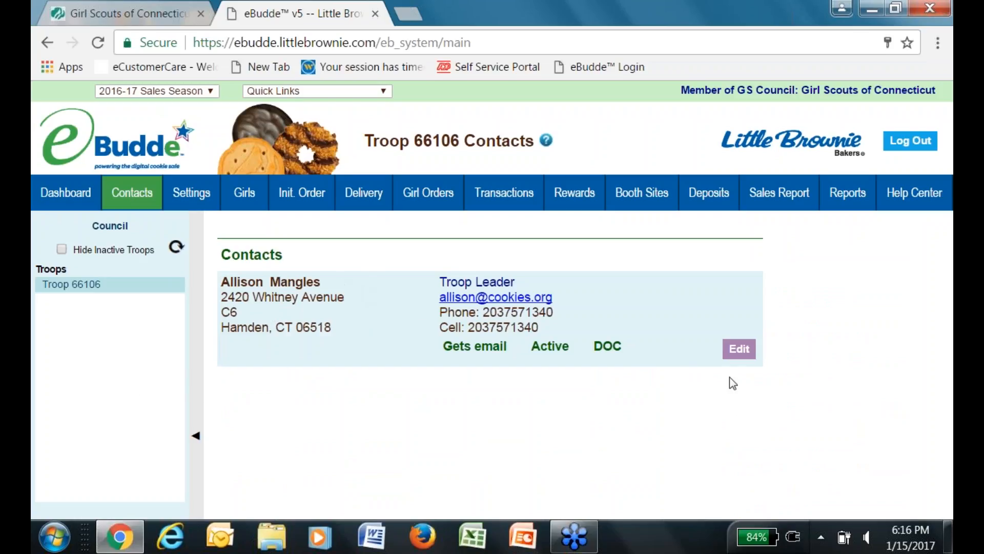
Review the troop leader's contact edit form, then go to the Troop 66106 Settings page.
click(739, 351)
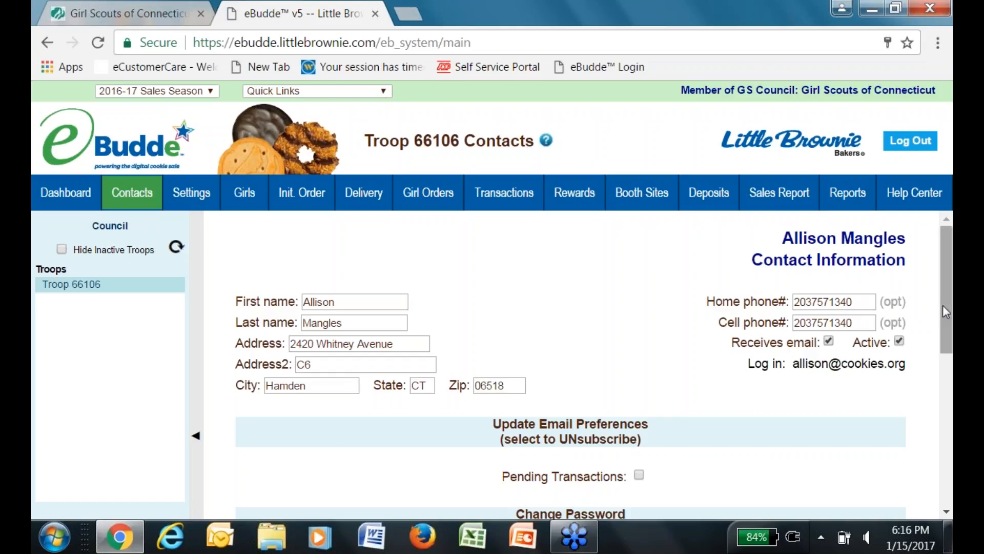
click(205, 191)
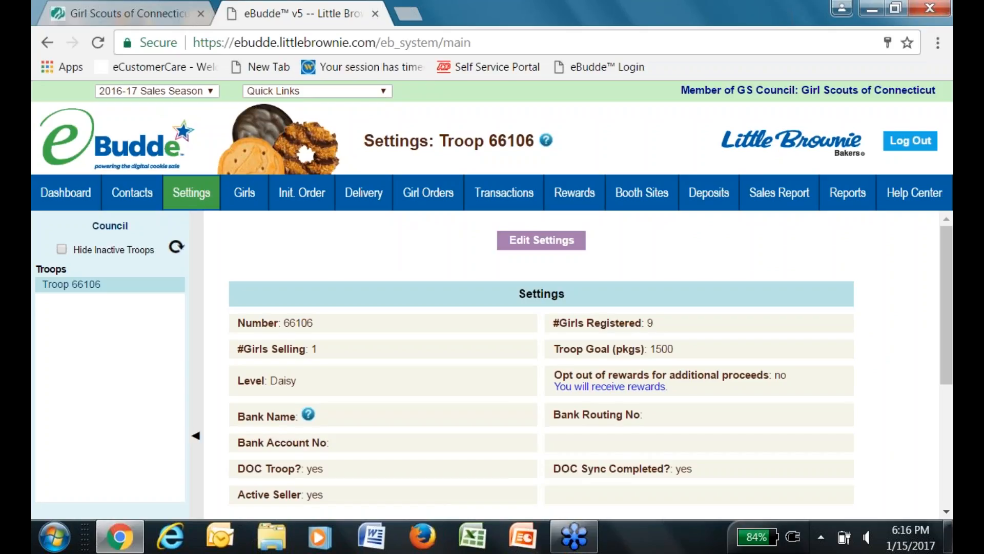
Review the 2015-16 Data Points and open the Troop 66106 settings for editing.
drag(949, 256, 913, 432)
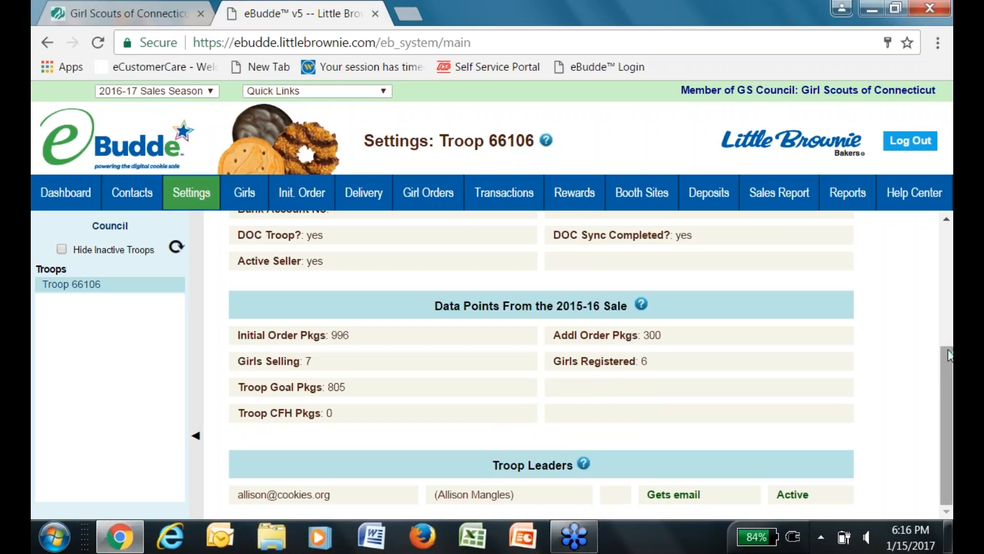
drag(949, 355, 934, 230)
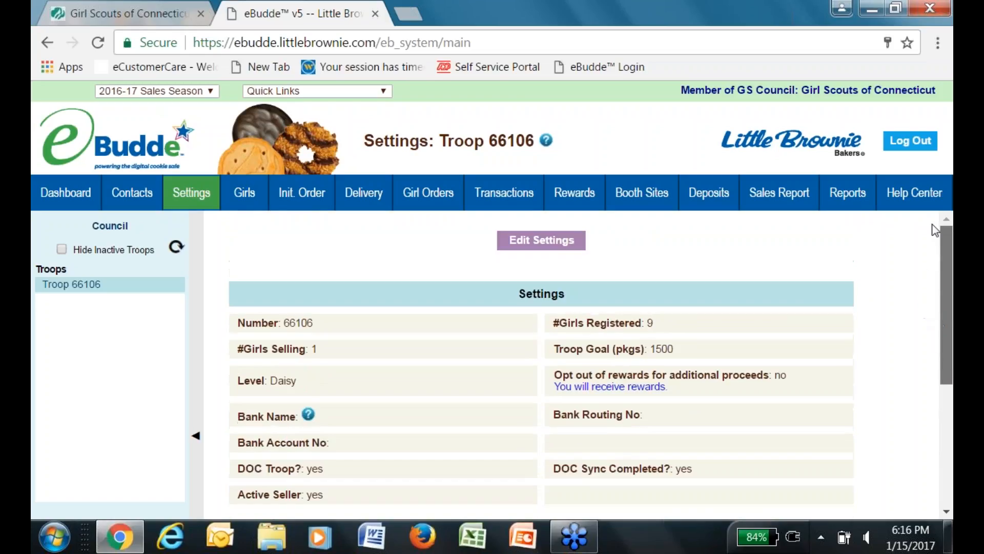
click(555, 243)
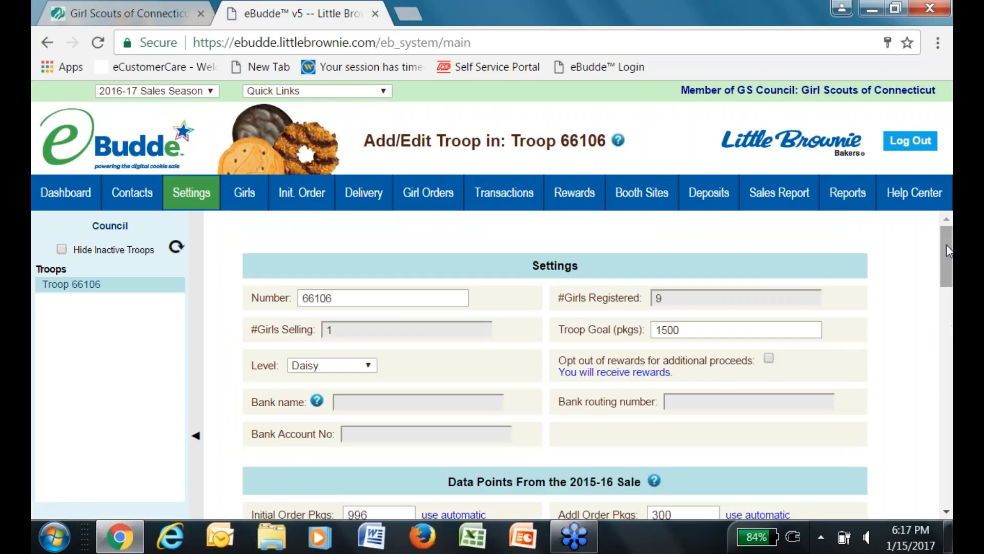
Scroll the Troop 66106 edit form down to the Update button and back up to Settings.
drag(947, 251, 925, 333)
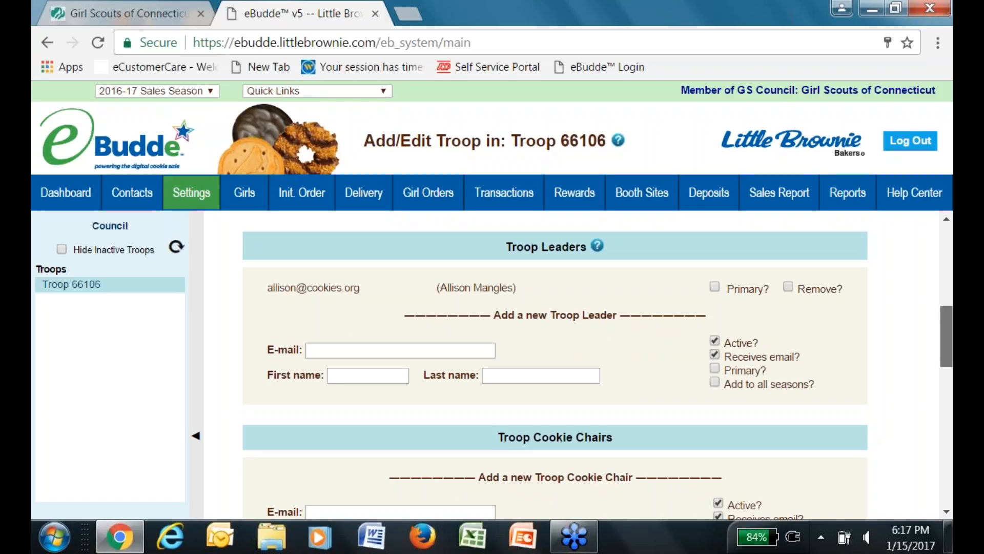
drag(925, 333, 869, 476)
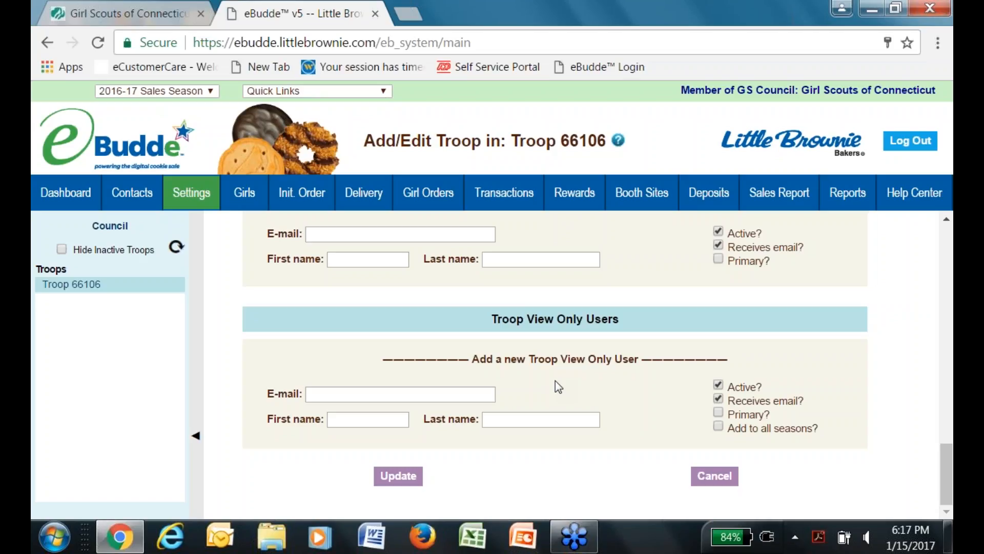
drag(947, 476, 946, 259)
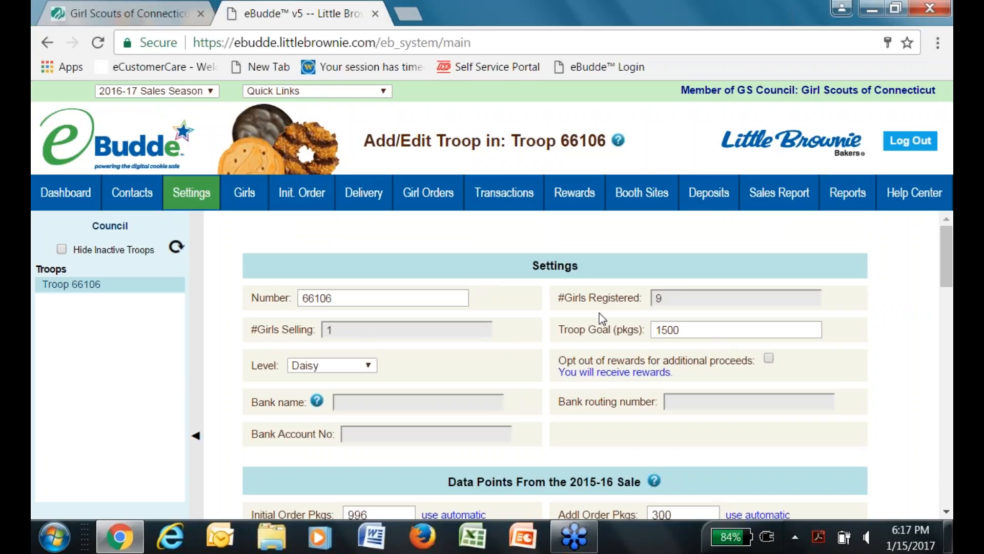
Change the troop level from Daisy to Brownie.
click(371, 367)
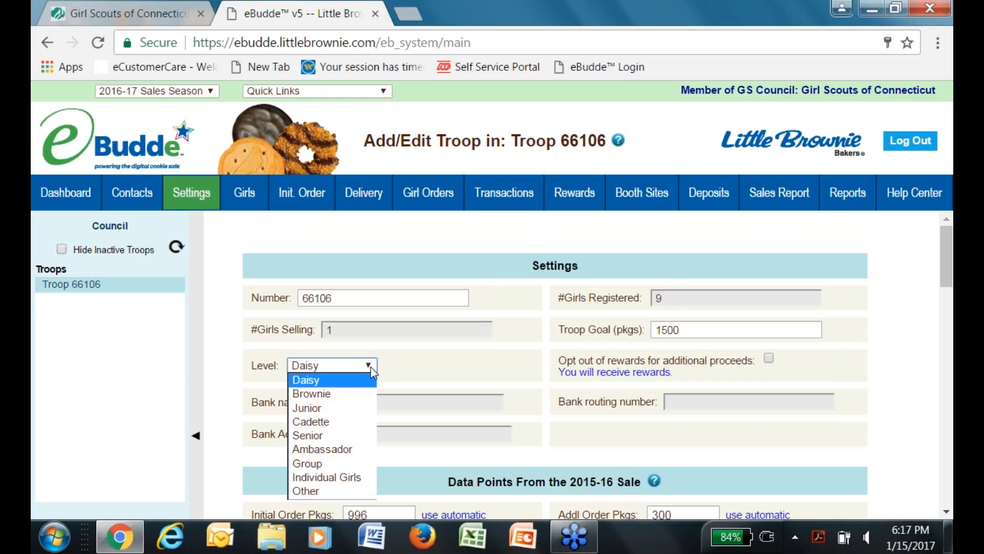
click(346, 393)
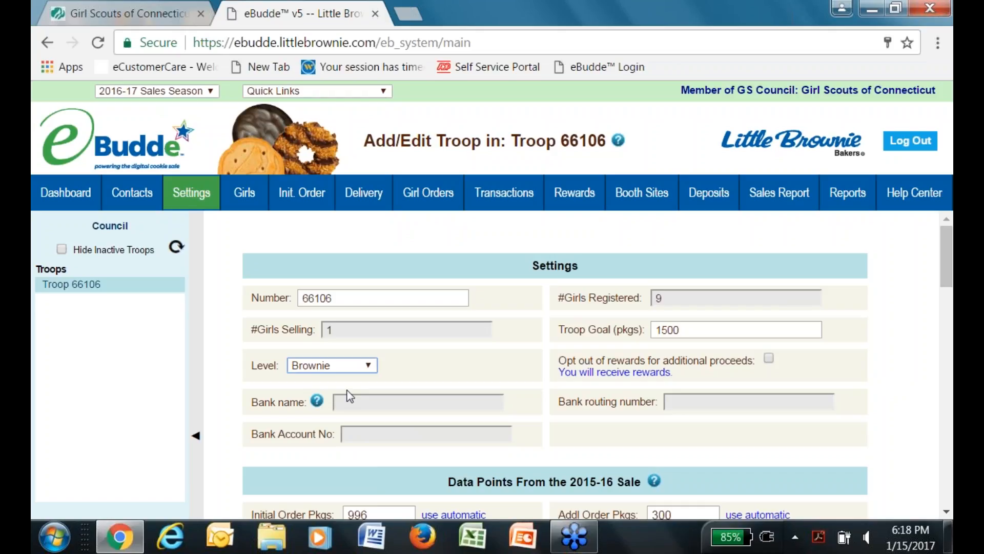
click(522, 347)
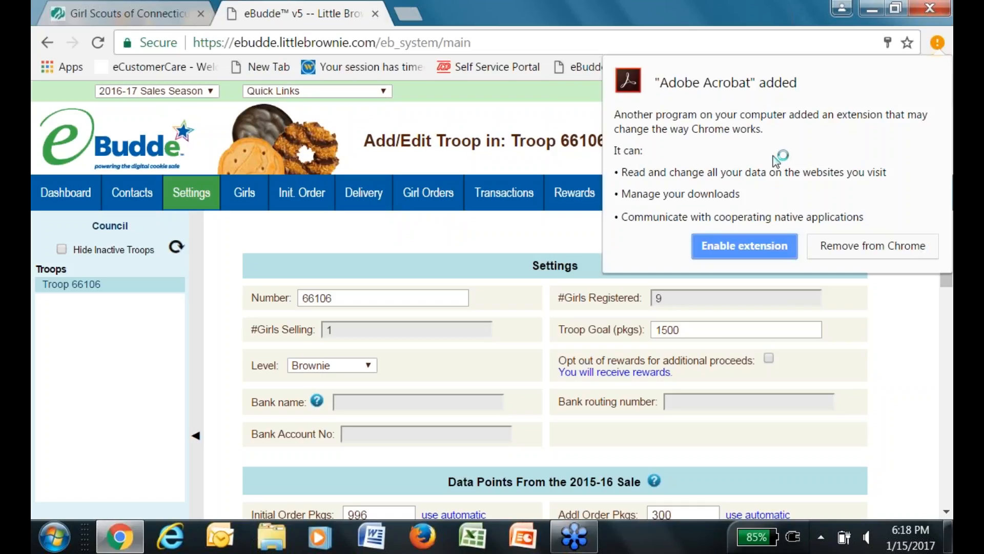
Enable the Adobe Acrobat extension and close its adobe.com welcome tab.
click(763, 256)
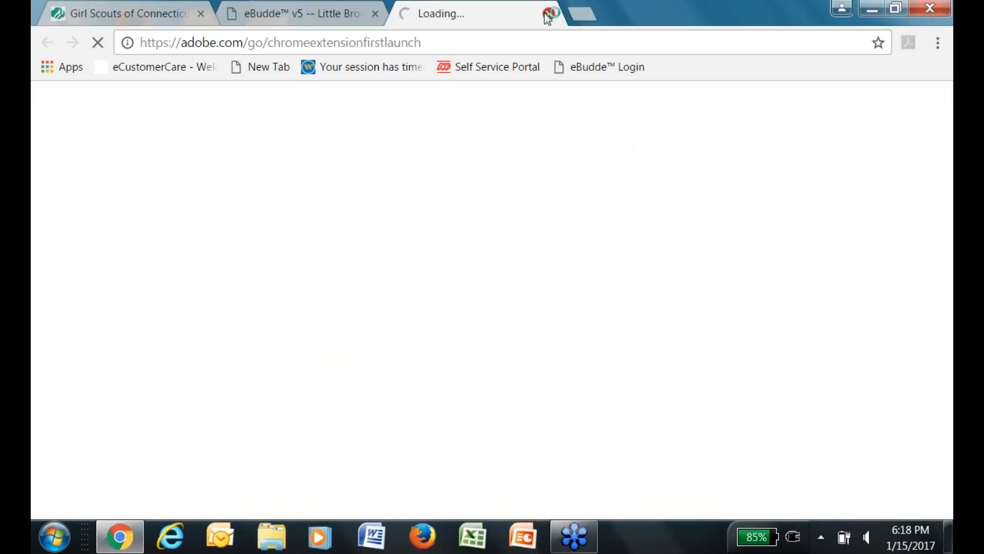
click(551, 13)
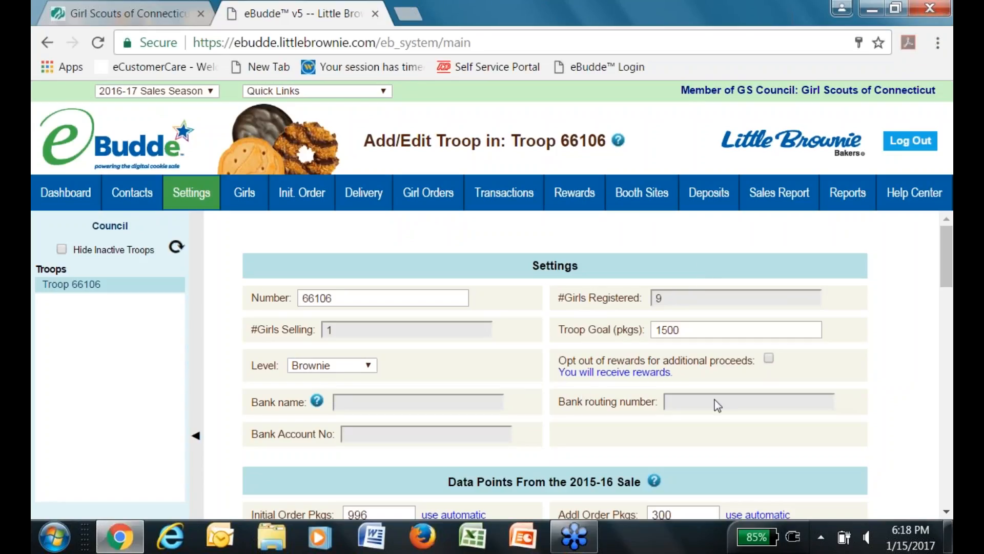
Keep rewards enabled, set the level back to Daisy, and save the troop settings.
click(769, 359)
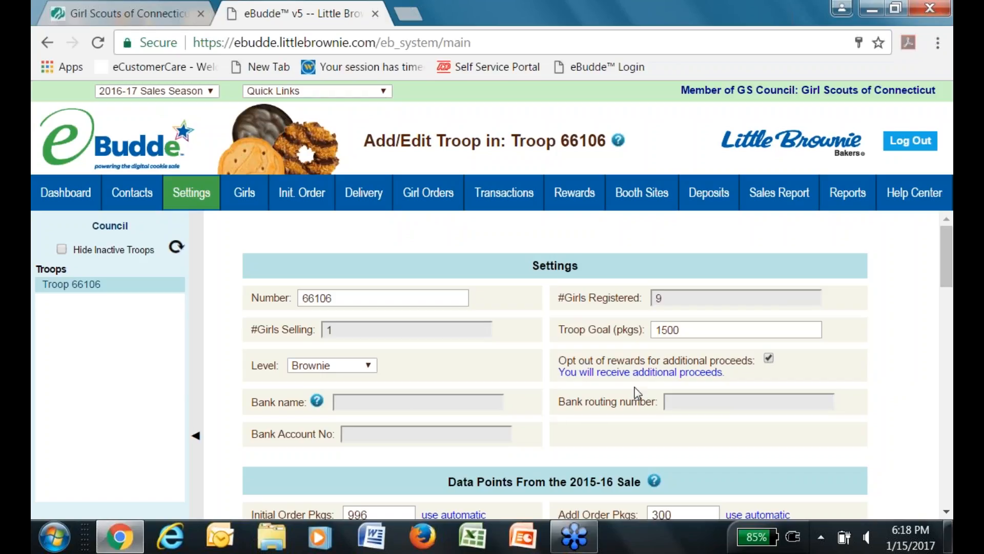
click(769, 359)
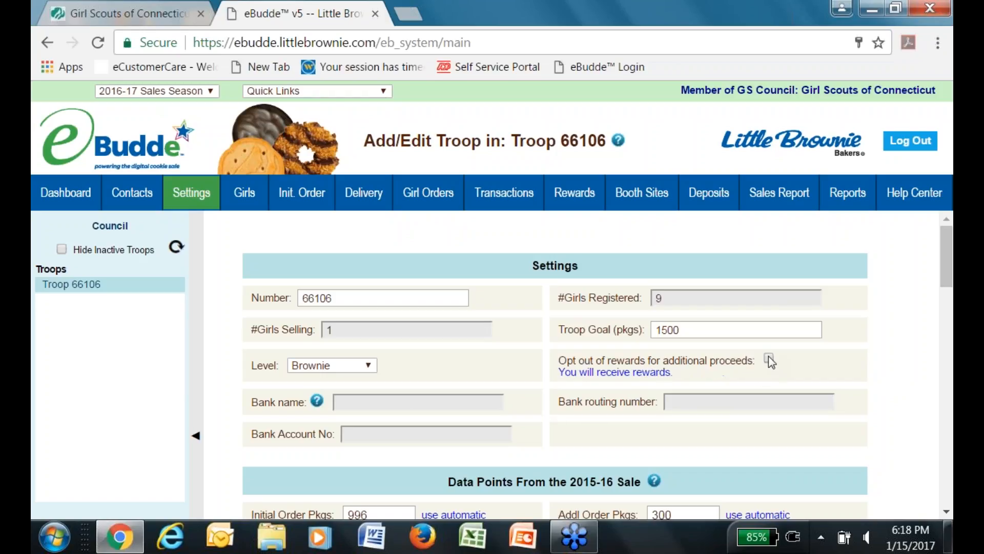
click(373, 365)
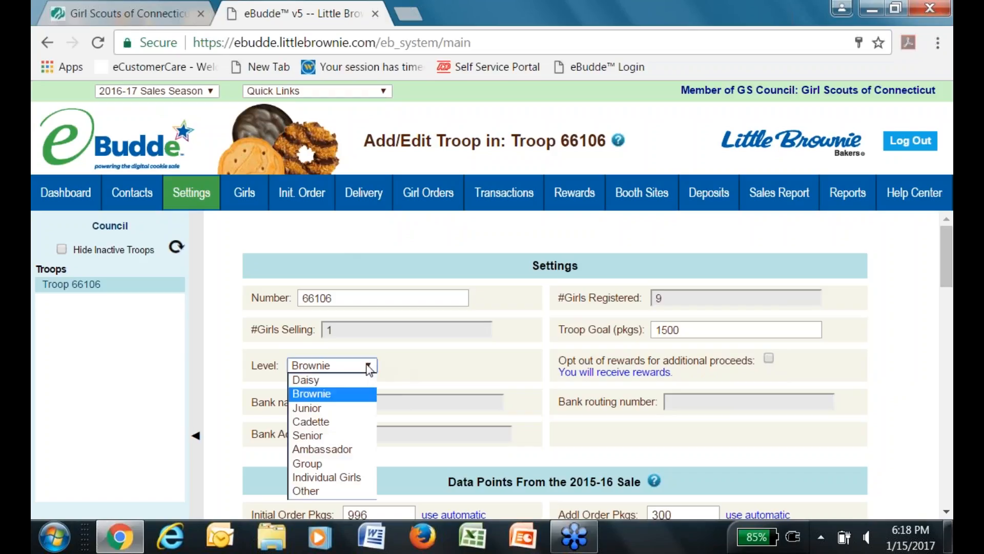
click(358, 382)
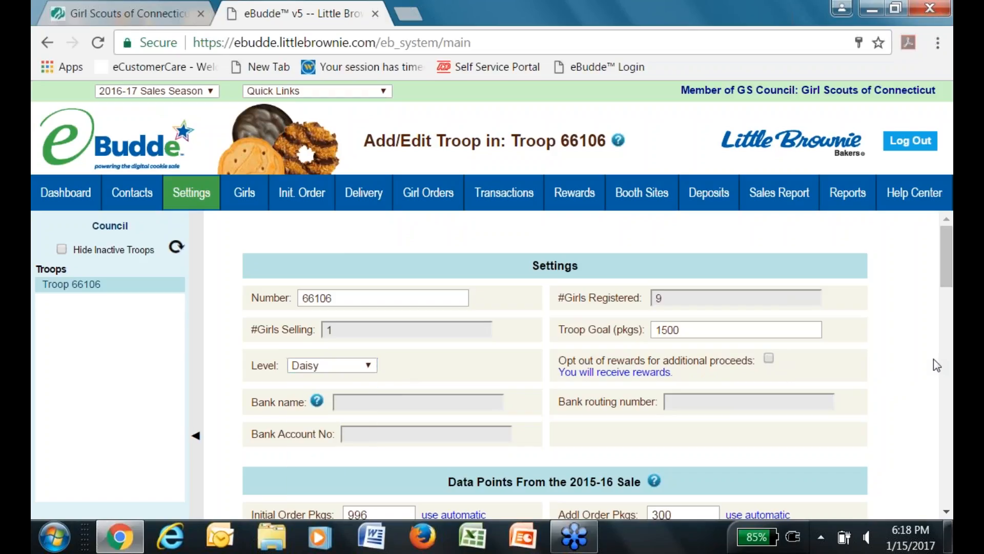
drag(948, 272, 946, 510)
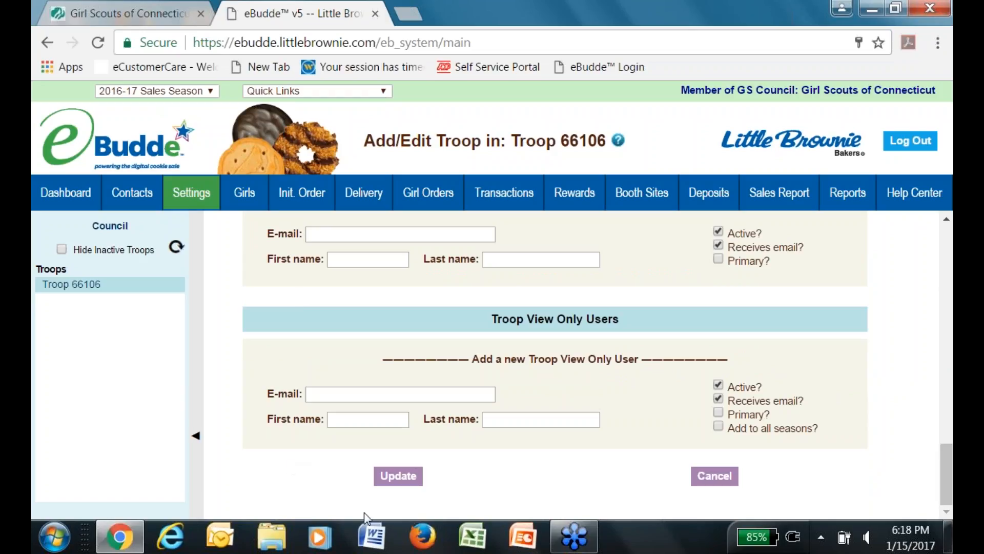
click(403, 478)
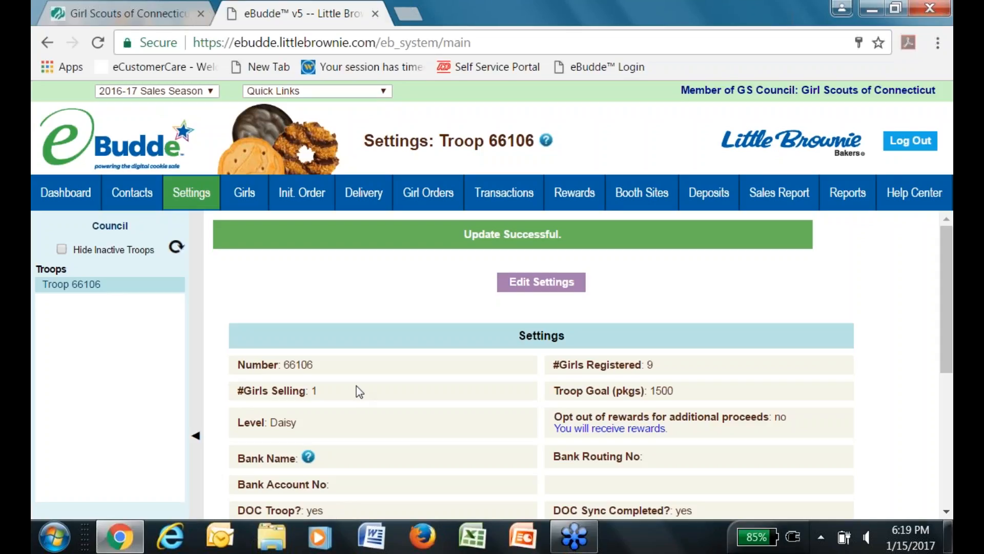
click(254, 193)
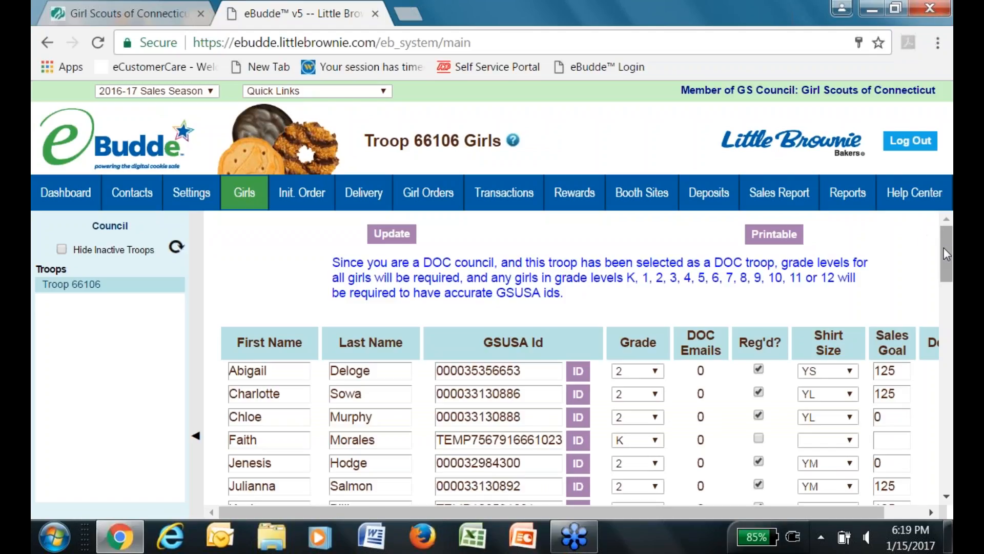
drag(946, 250, 951, 281)
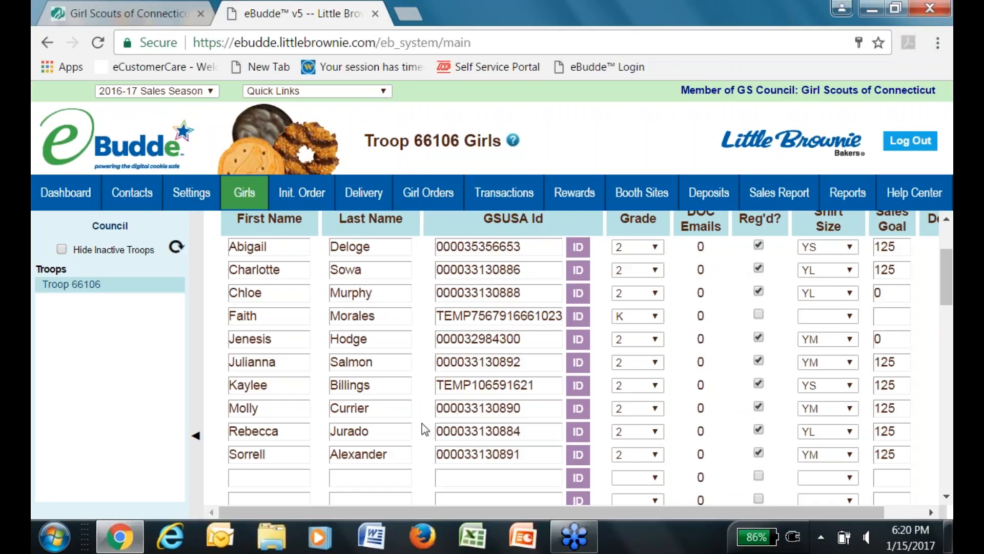
Enter the new girl's first and last name in the empty roster row and generate her temporary GSUSA Id.
click(265, 479)
key(Tab)
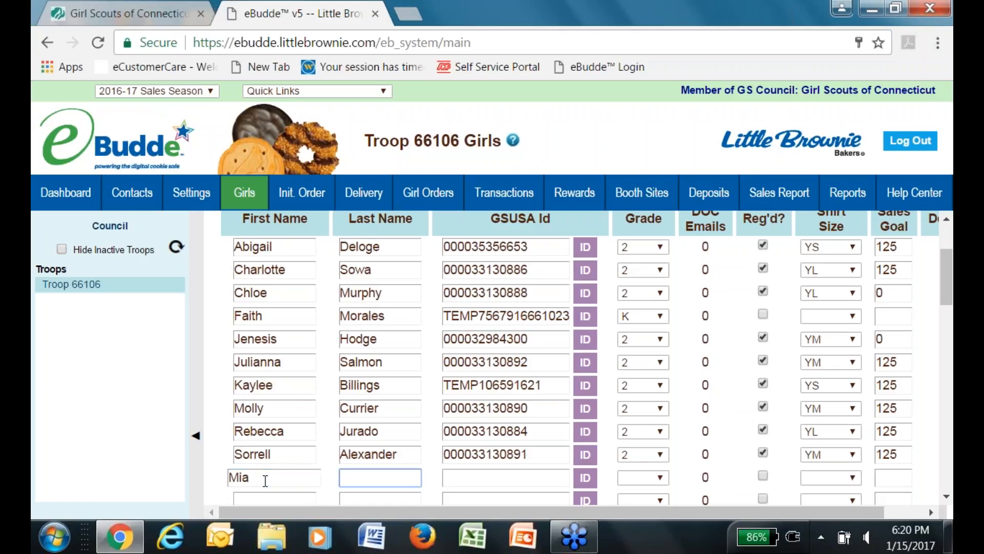
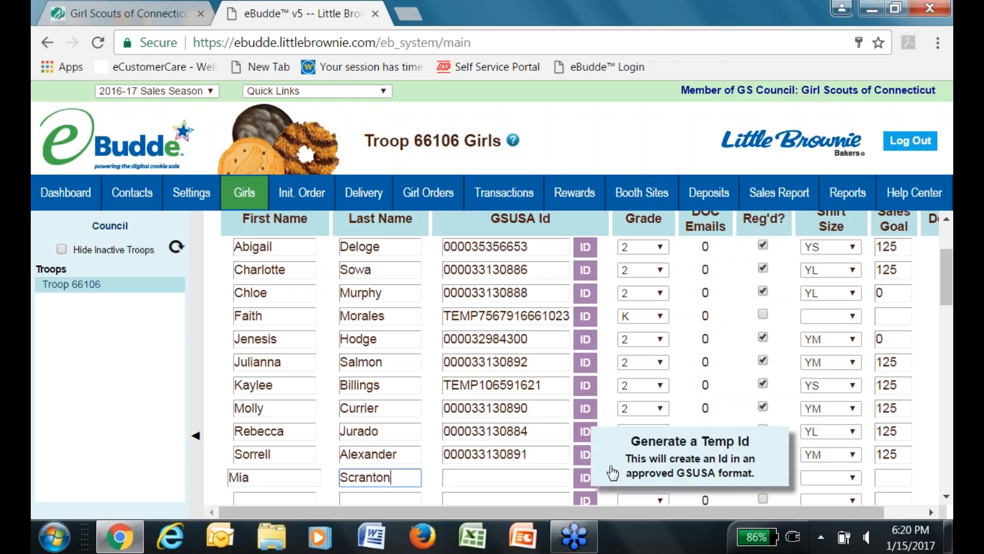
click(588, 486)
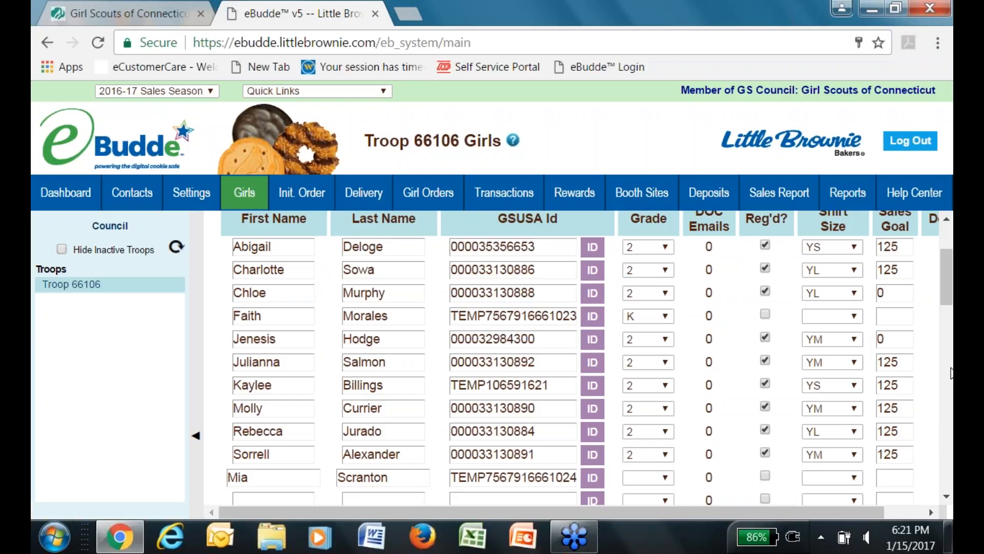
Try saving the roster, then give the new girl grade 1 and shirt size YM.
drag(946, 287, 947, 264)
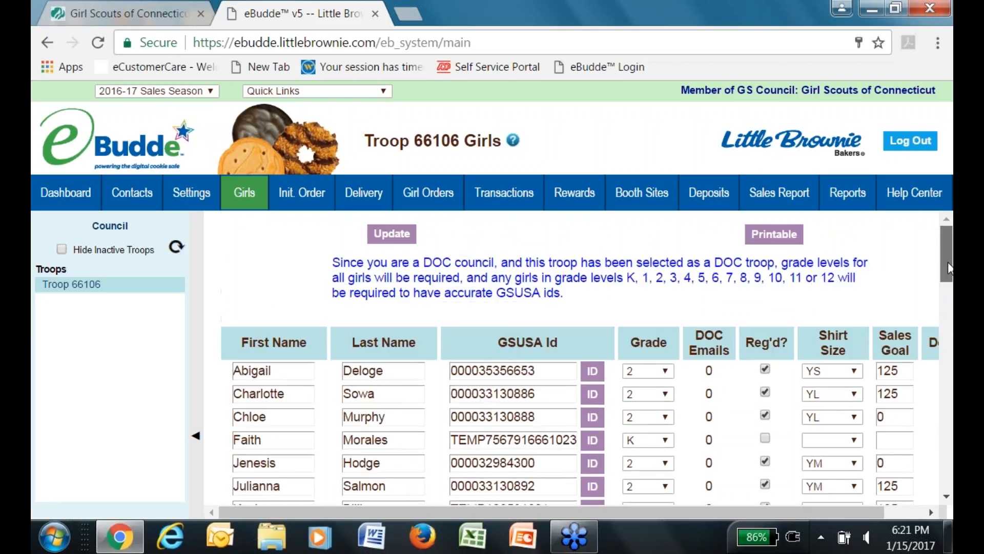
click(390, 236)
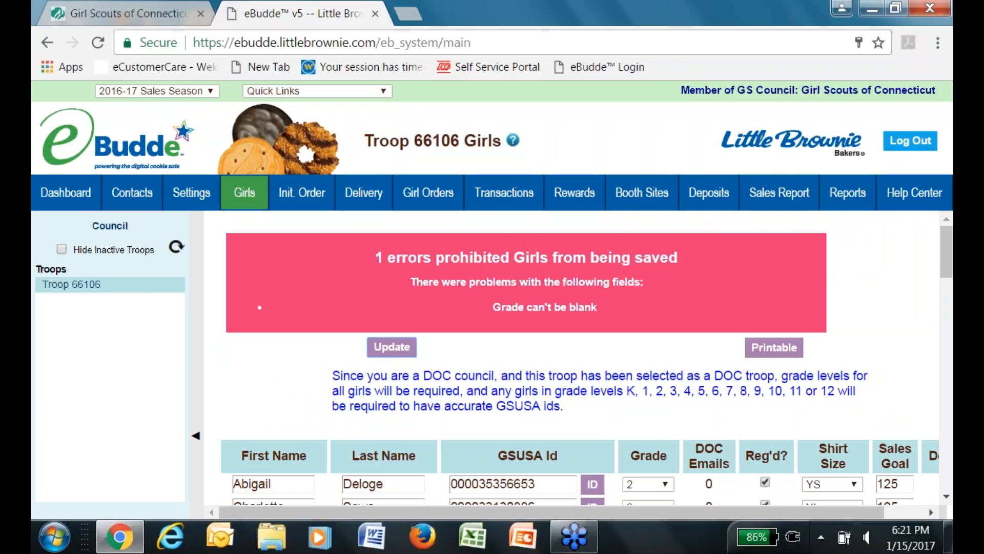
drag(947, 275, 937, 319)
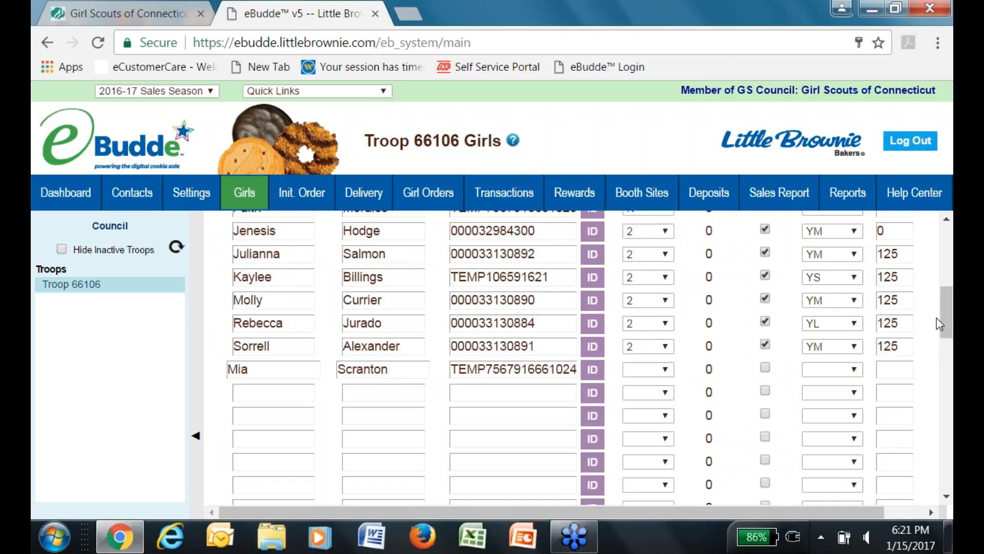
click(650, 369)
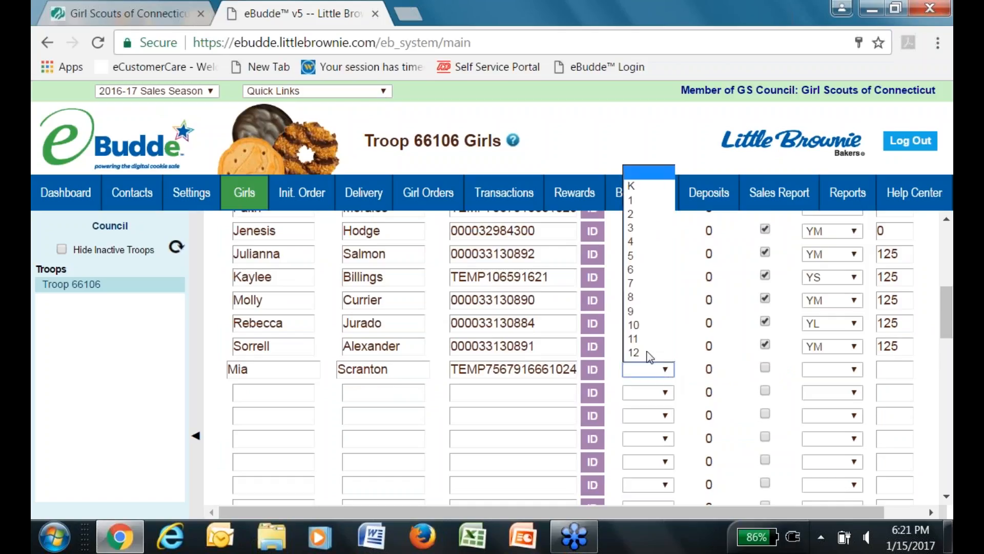
click(649, 206)
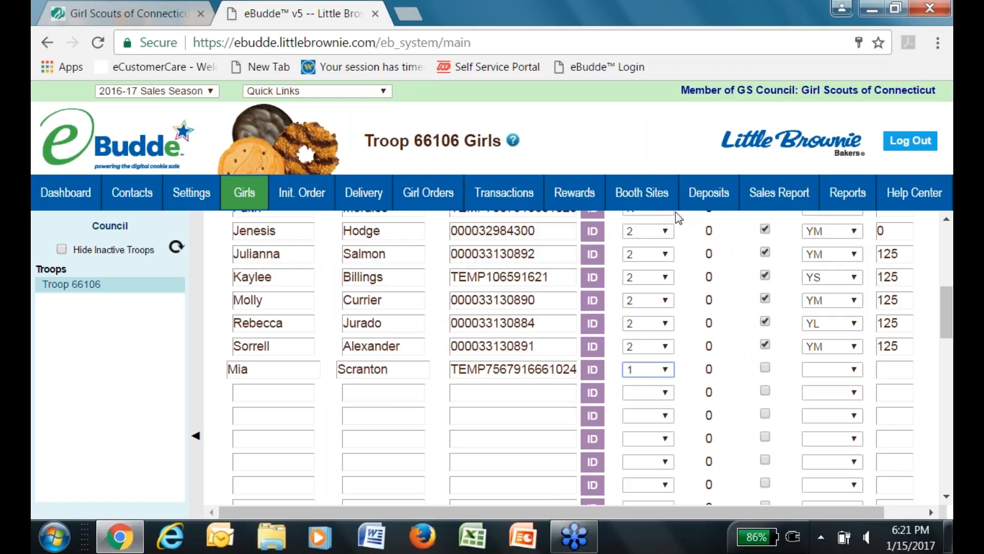
click(846, 373)
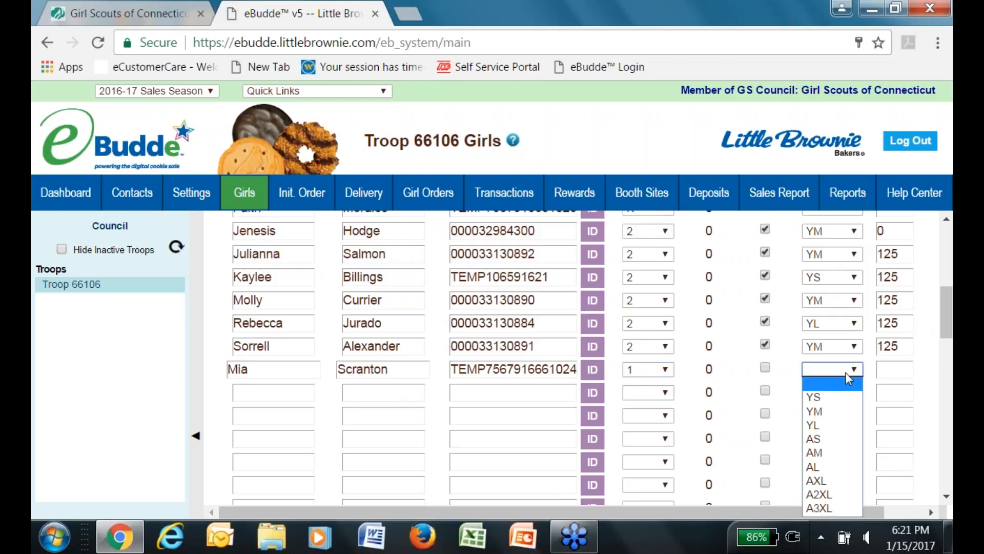
click(831, 411)
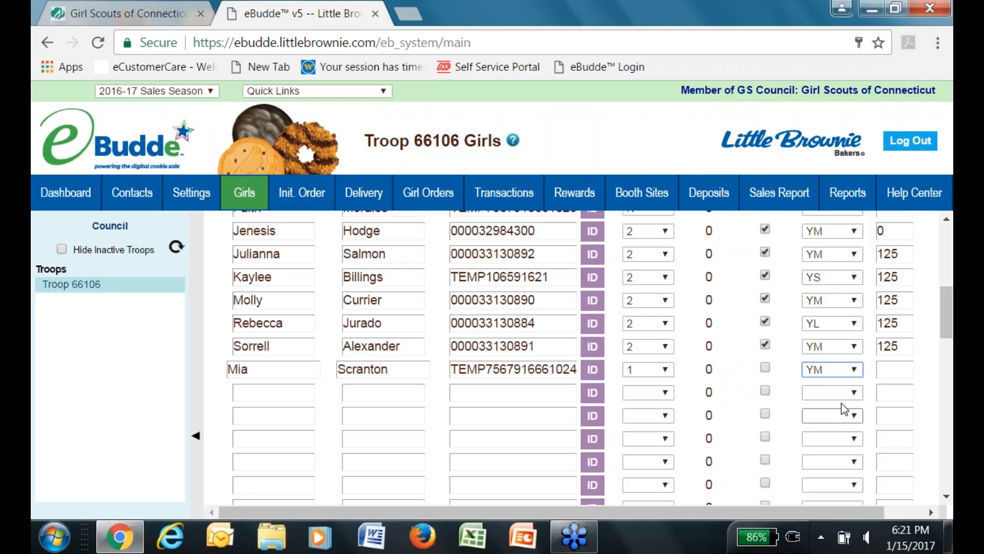
Enter a sales goal of 125 for the new girl and resubmit the roster.
mouse_move(943, 306)
mouse_down()
mouse_move(943, 286)
mouse_move(941, 315)
mouse_up()
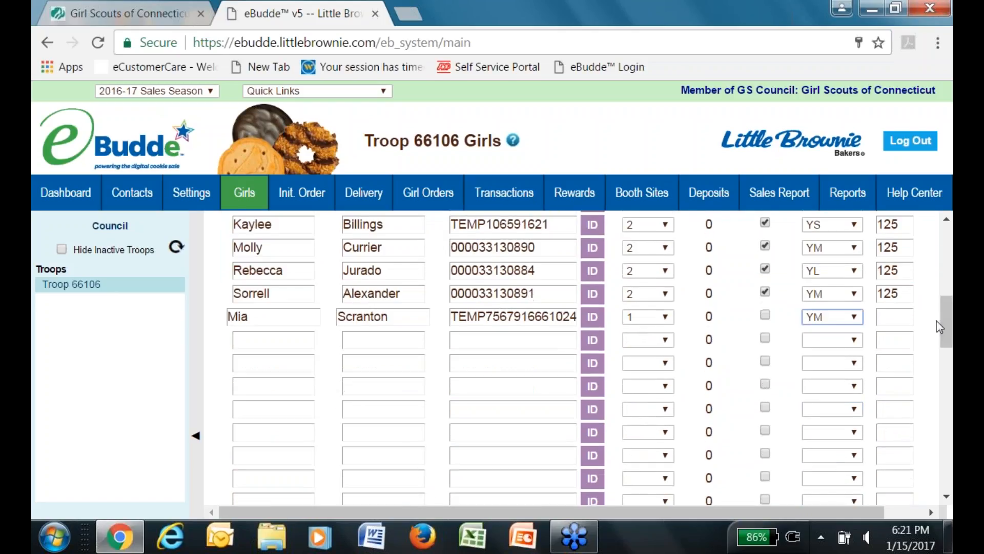
click(894, 316)
text(125)
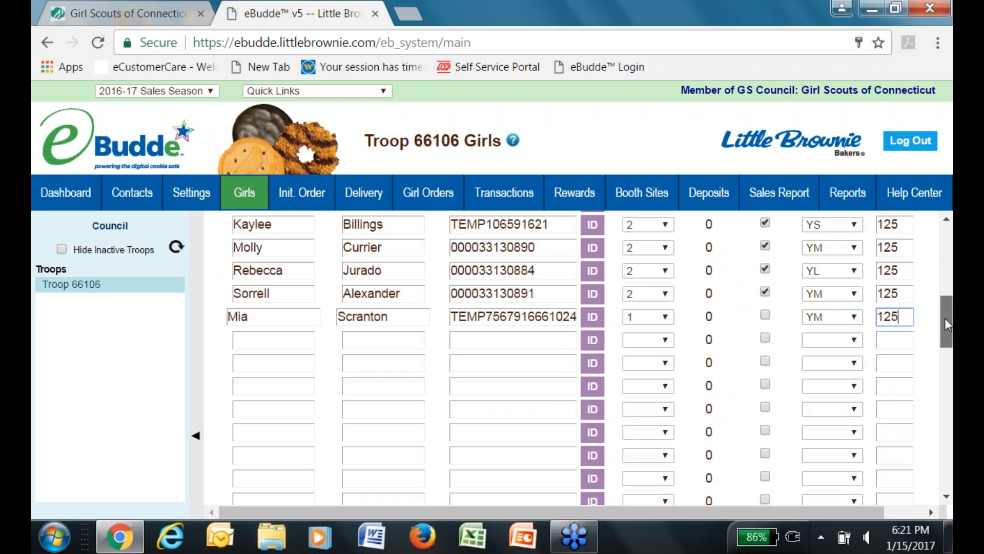
key(Return)
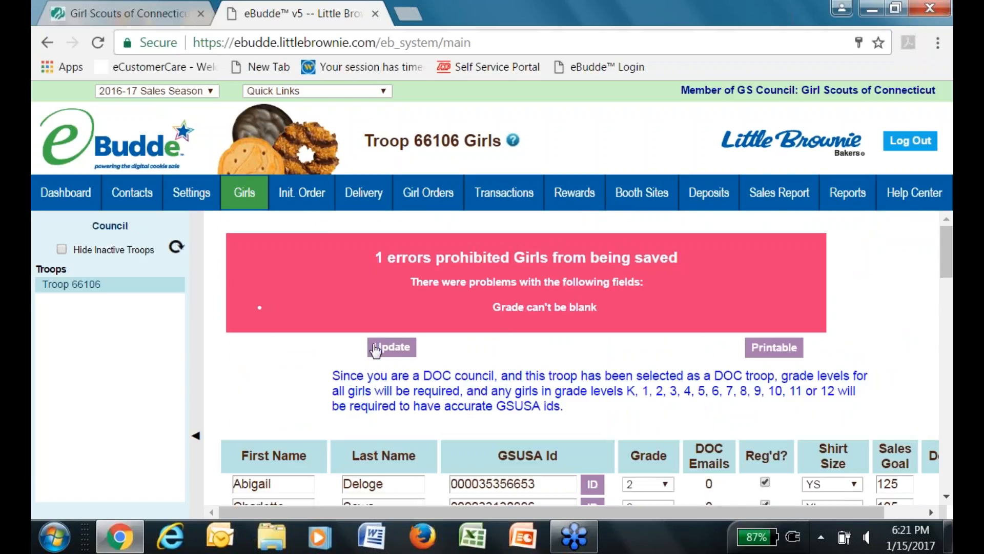
click(383, 345)
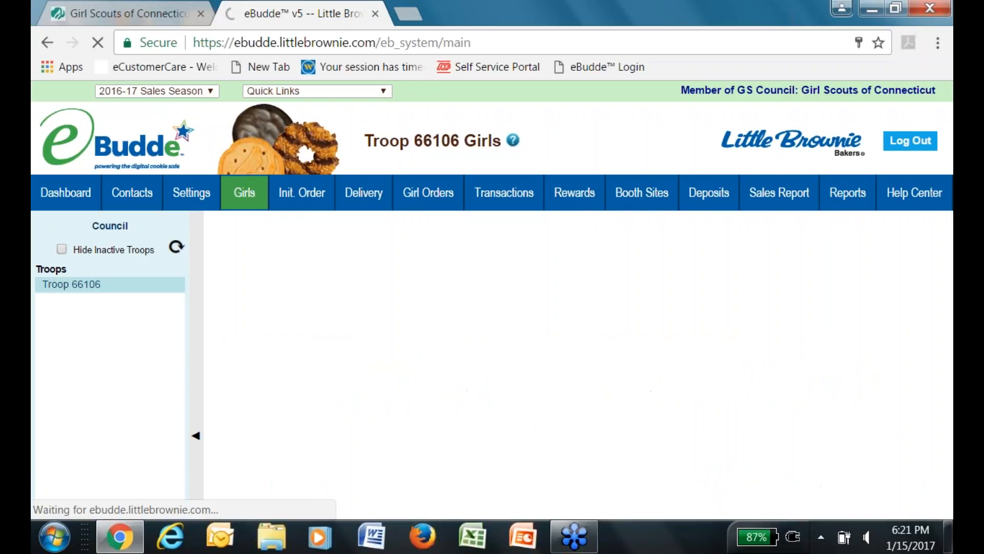
Scroll the reloaded Girls roster to confirm the new girl saved with grade 1, YM and 125.
drag(946, 251, 944, 286)
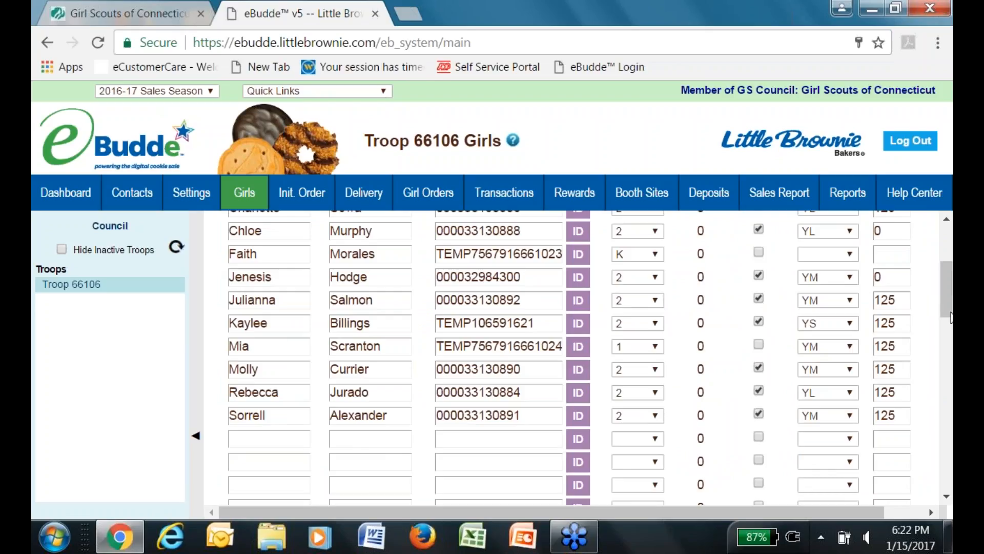
drag(952, 309, 951, 291)
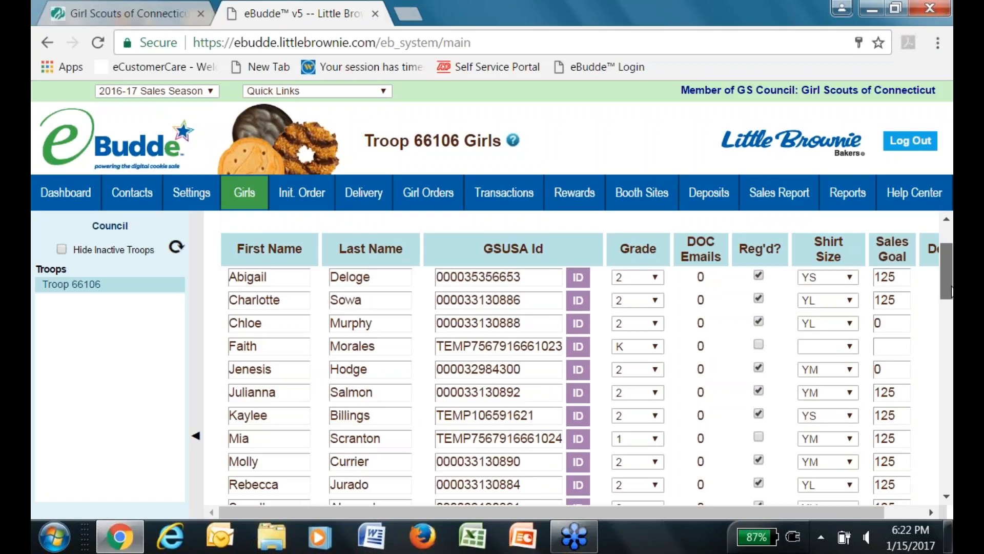
drag(952, 291, 949, 269)
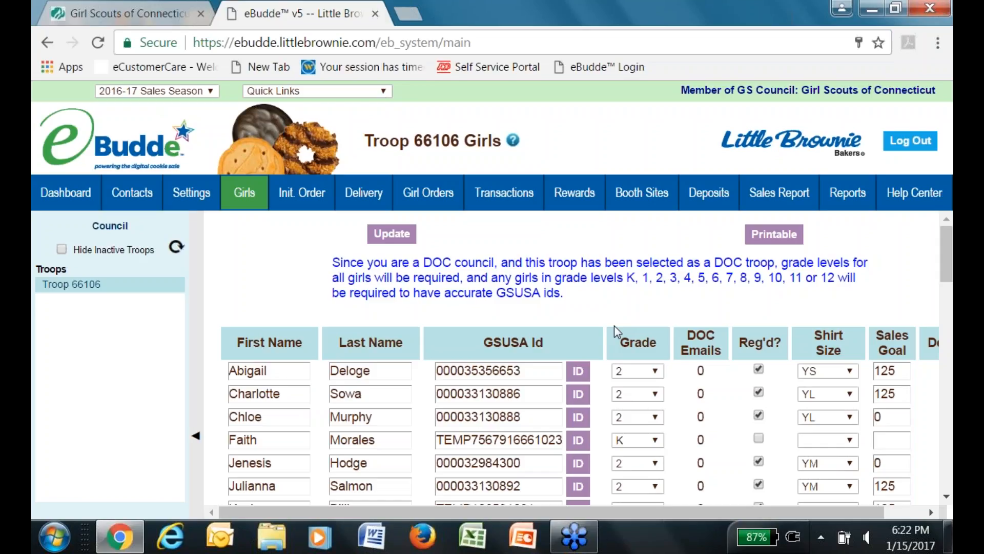
Open the Init. Order grid for Troop 66106.
click(293, 192)
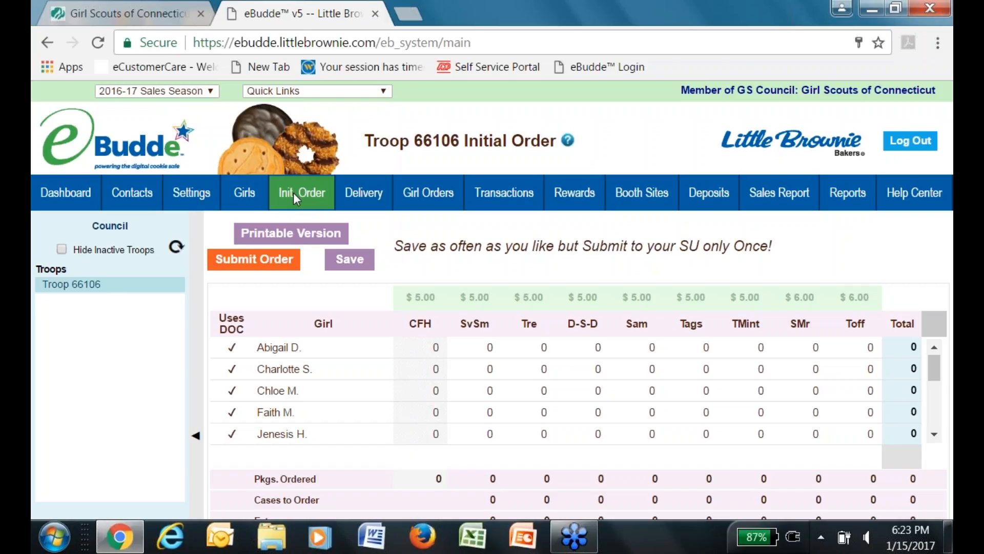
Open the Girl Orders page listing each girl's packages, amounts paid and balances.
click(434, 182)
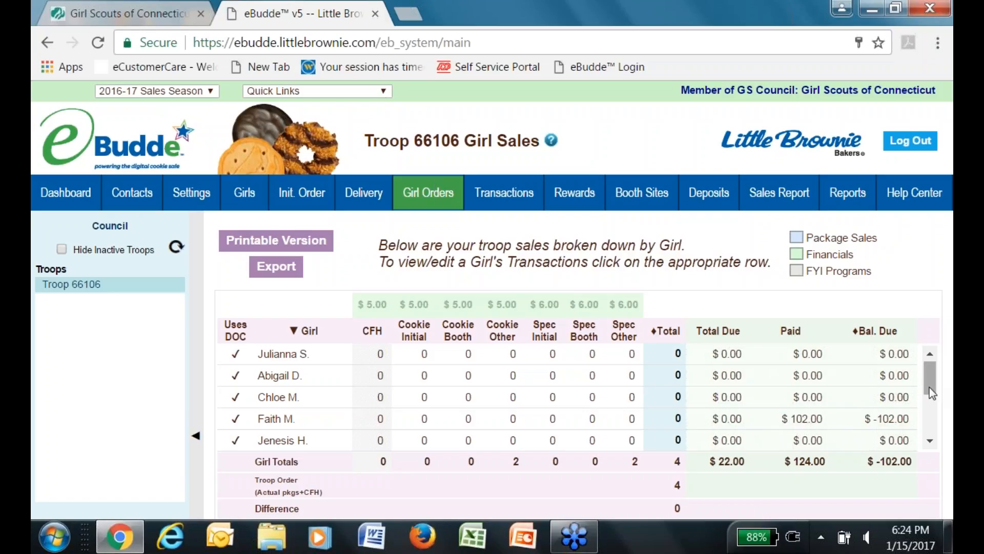
Scroll down the Girl Sales list and open the last girl's transactions.
drag(933, 385, 918, 450)
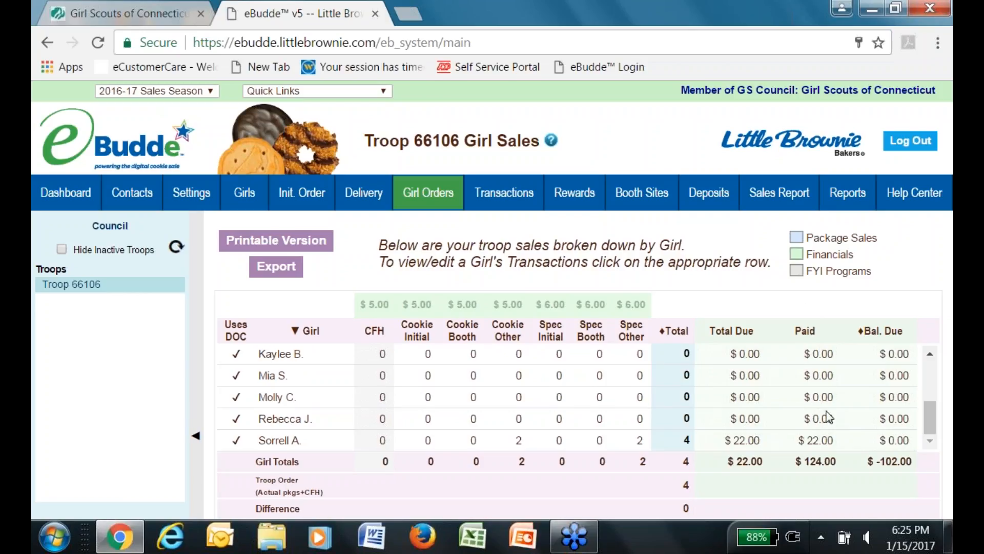
click(337, 445)
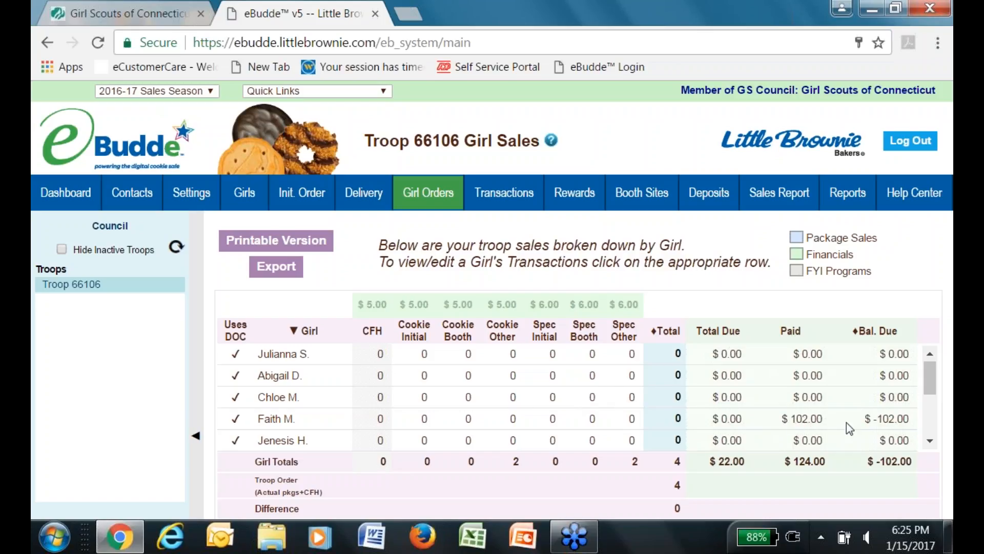
click(808, 421)
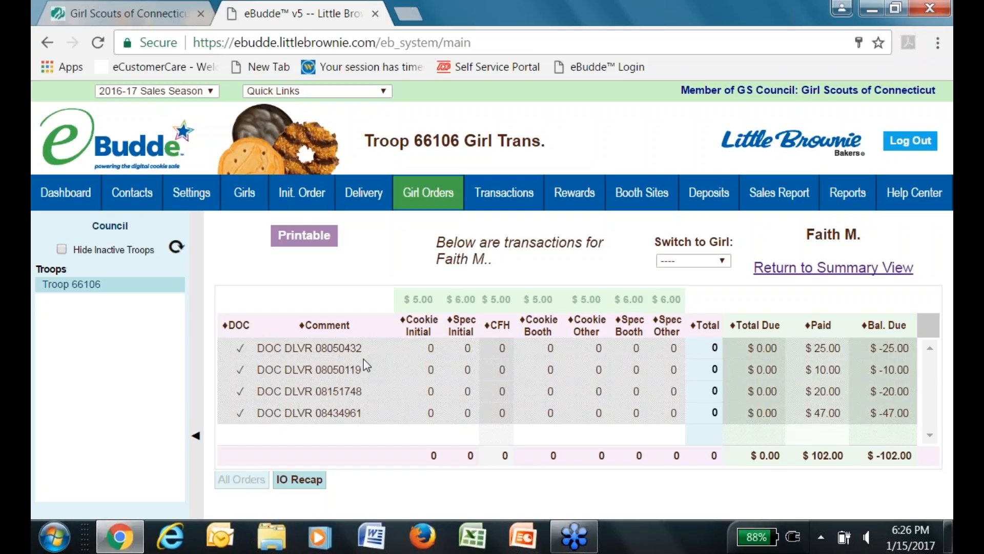
Download the DOC Orders by Girl report as XLSX and open report (63).xlsx.
click(848, 197)
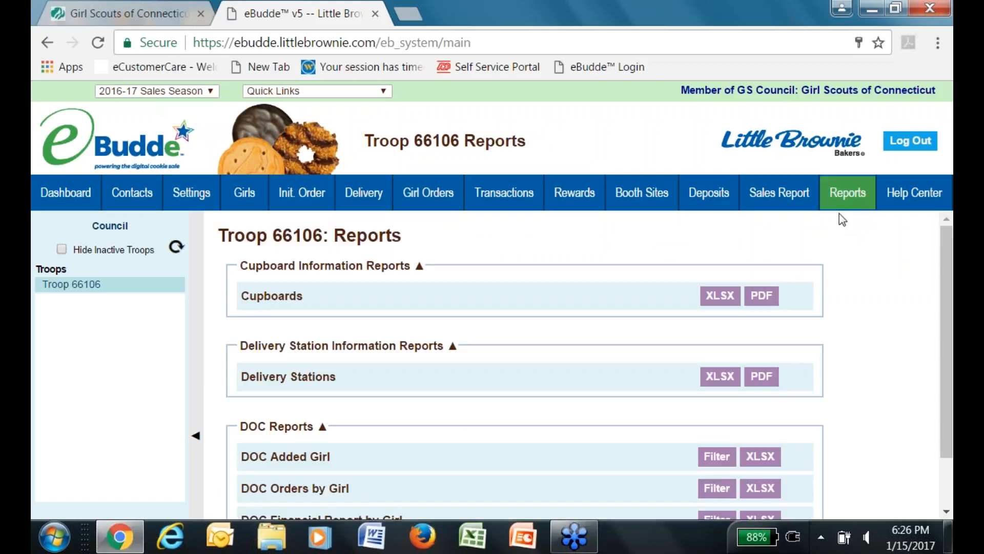
drag(940, 341, 941, 396)
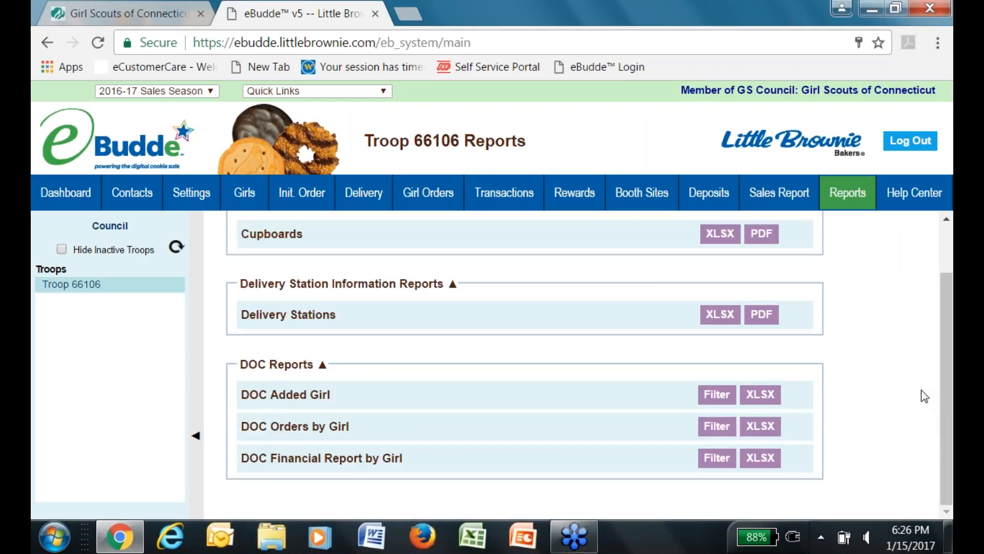
click(761, 426)
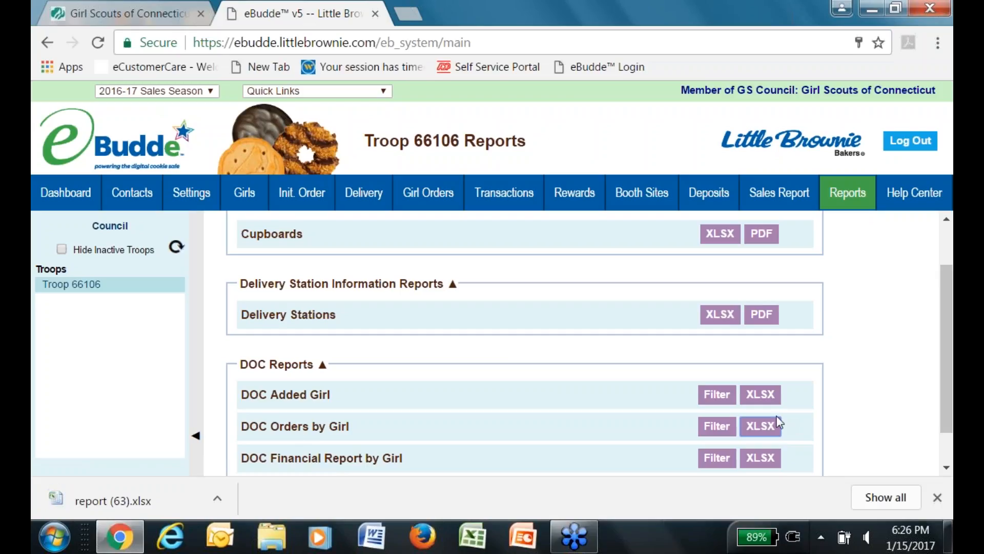
click(147, 494)
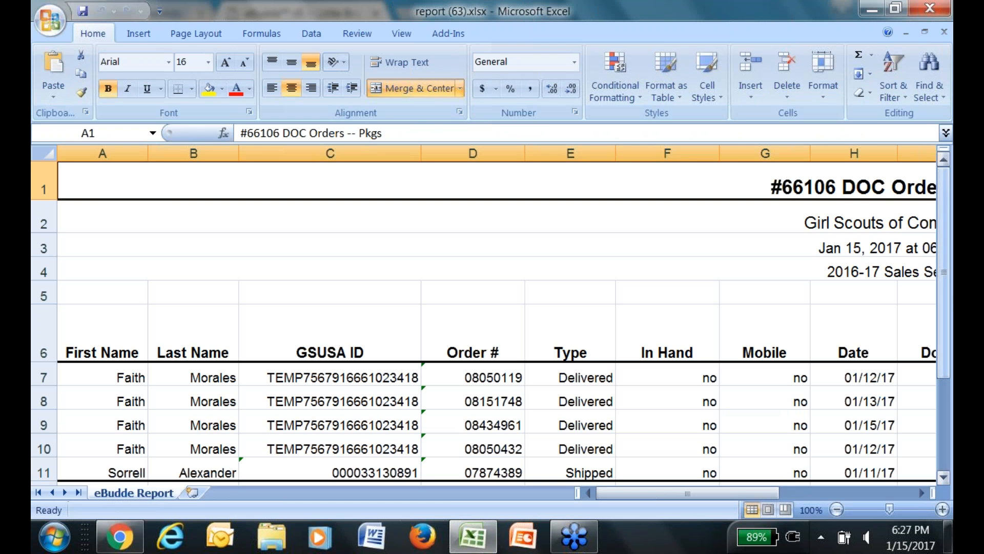
Scroll the report to view the cookie quantity columns and the Totals row.
drag(948, 284, 950, 315)
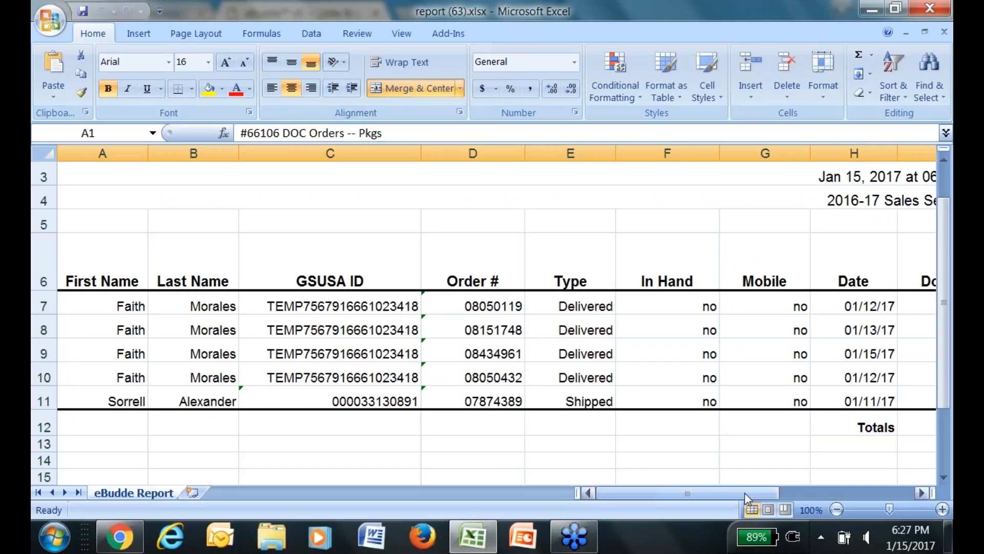
drag(748, 494, 887, 495)
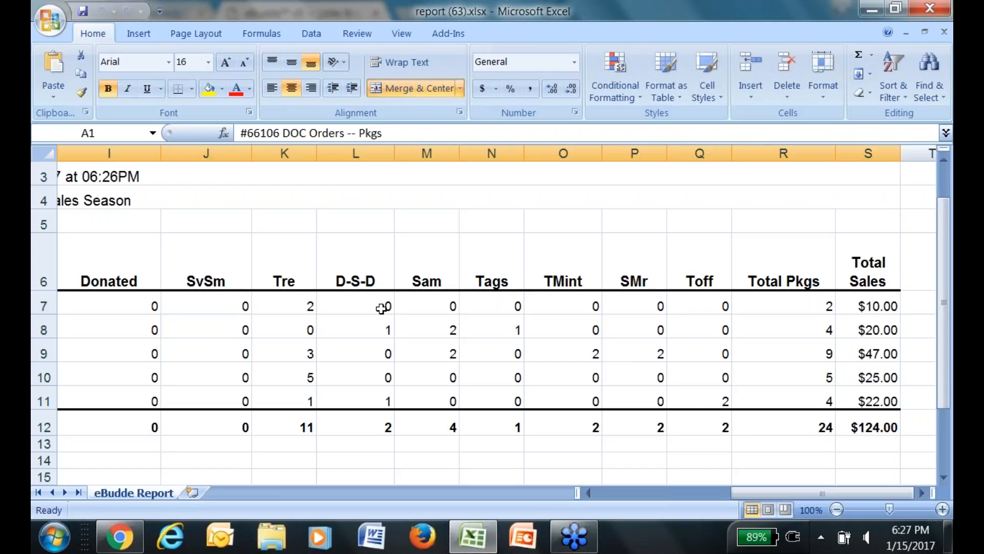
Copy the first girl's four order rows (J7:S10) and paste them at J14.
drag(246, 304, 854, 364)
right_click(854, 364)
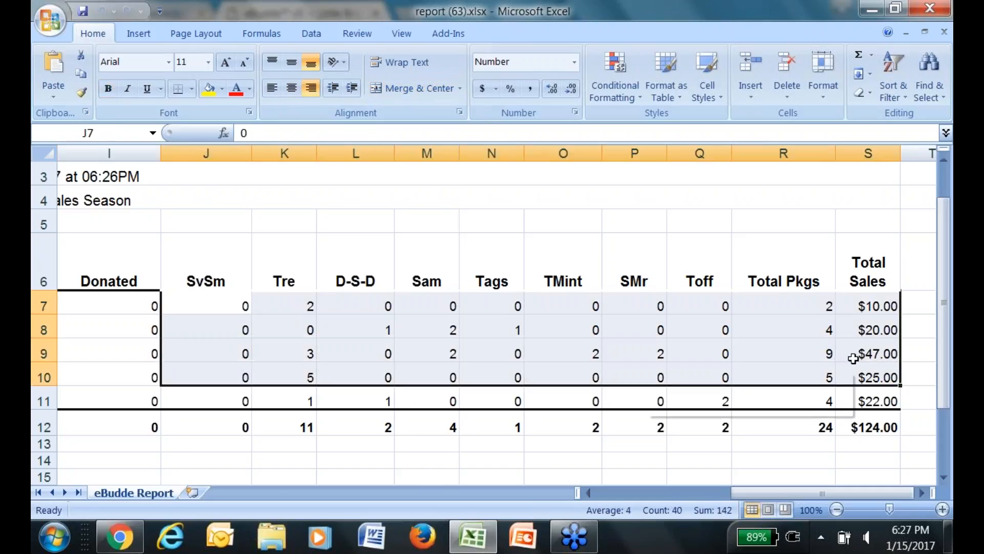
click(762, 111)
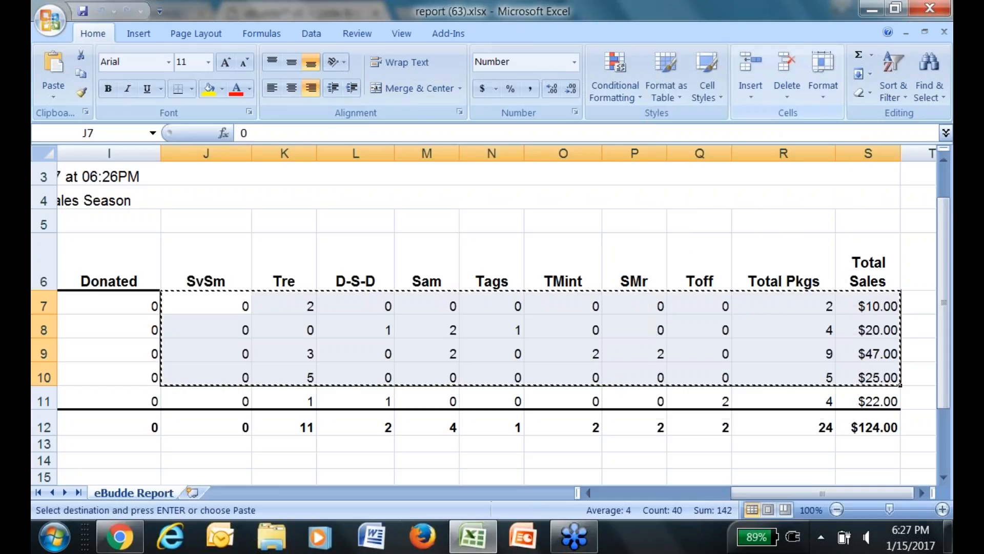
click(235, 465)
right_click(235, 464)
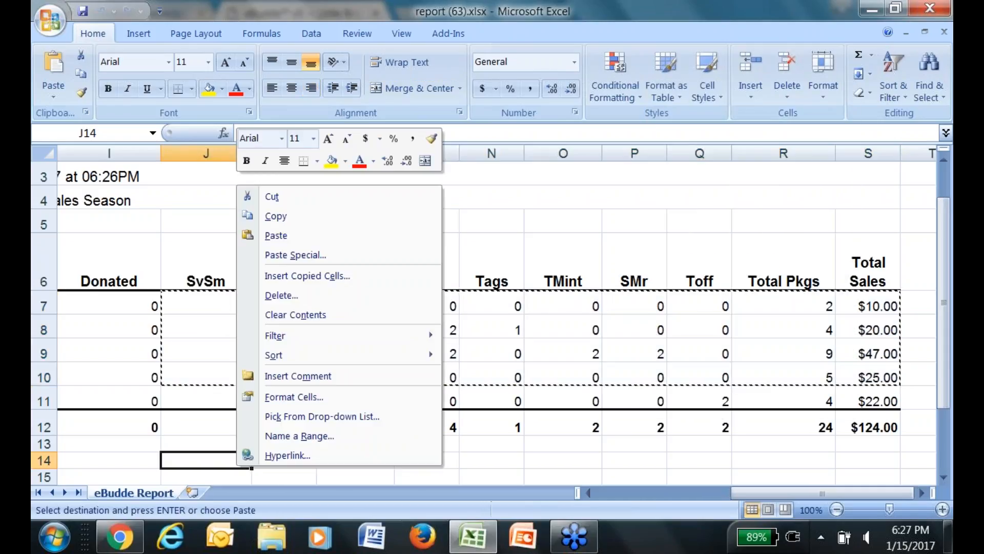
click(323, 236)
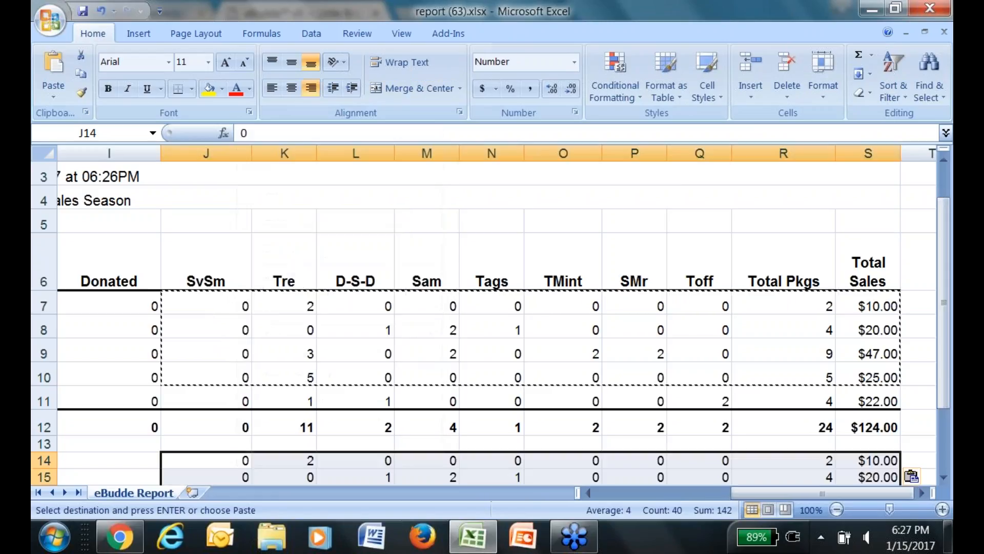
AutoSum the pasted rows into row 18, totalling 20 packages.
click(944, 296)
drag(943, 290, 944, 344)
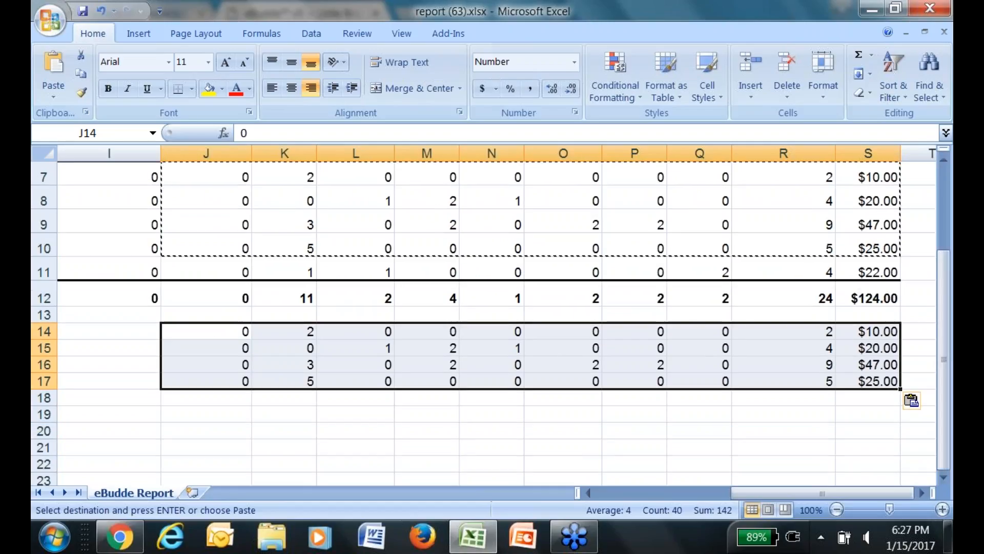
click(246, 333)
drag(247, 333, 747, 394)
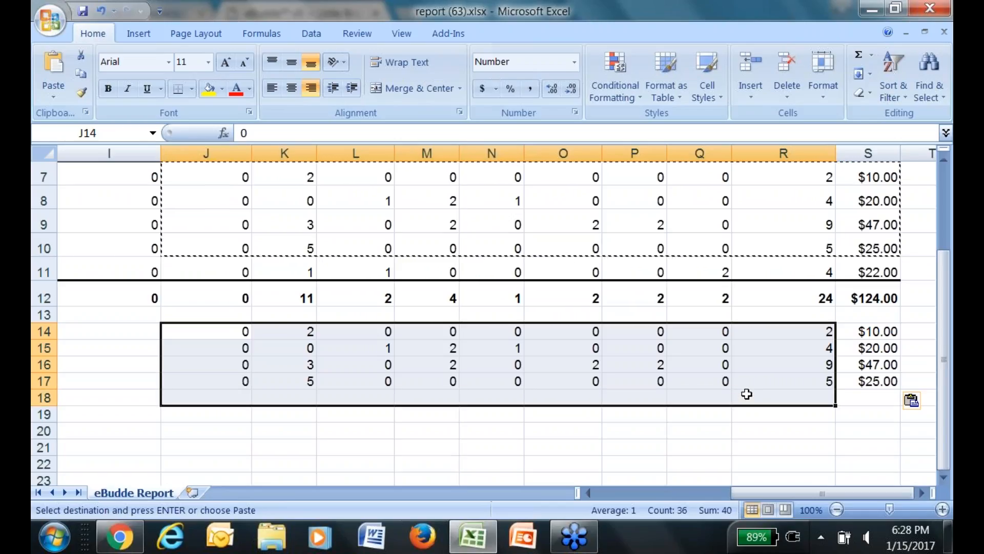
click(860, 57)
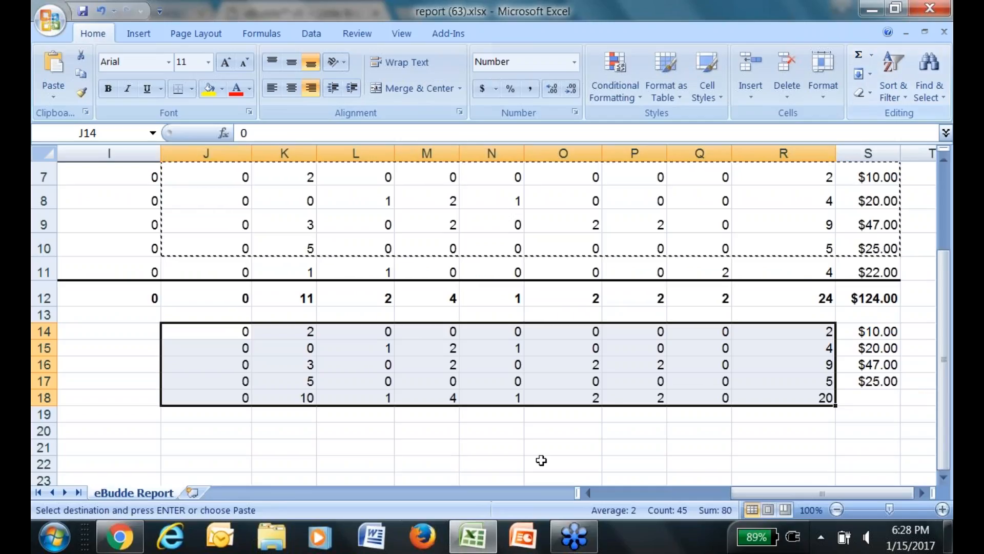
click(532, 445)
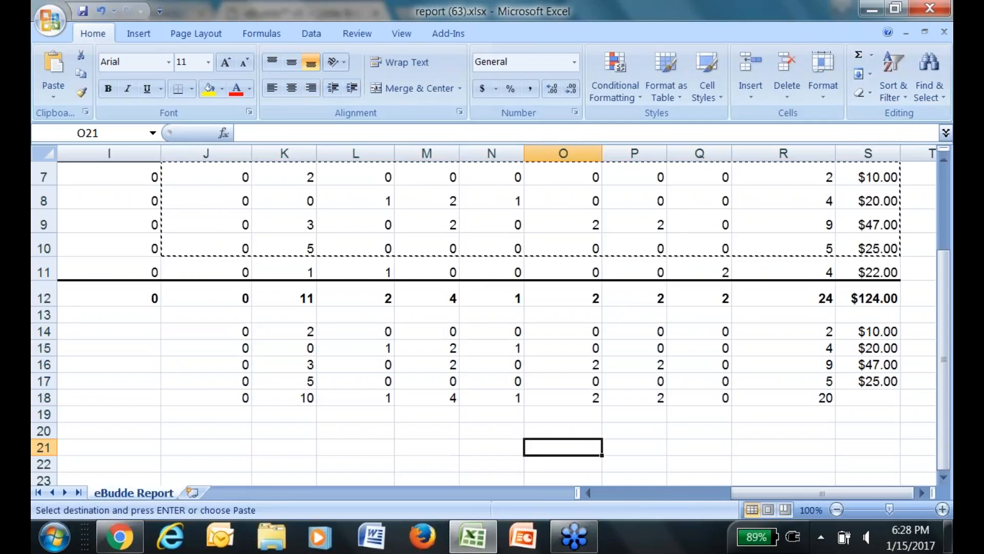
drag(943, 319, 943, 299)
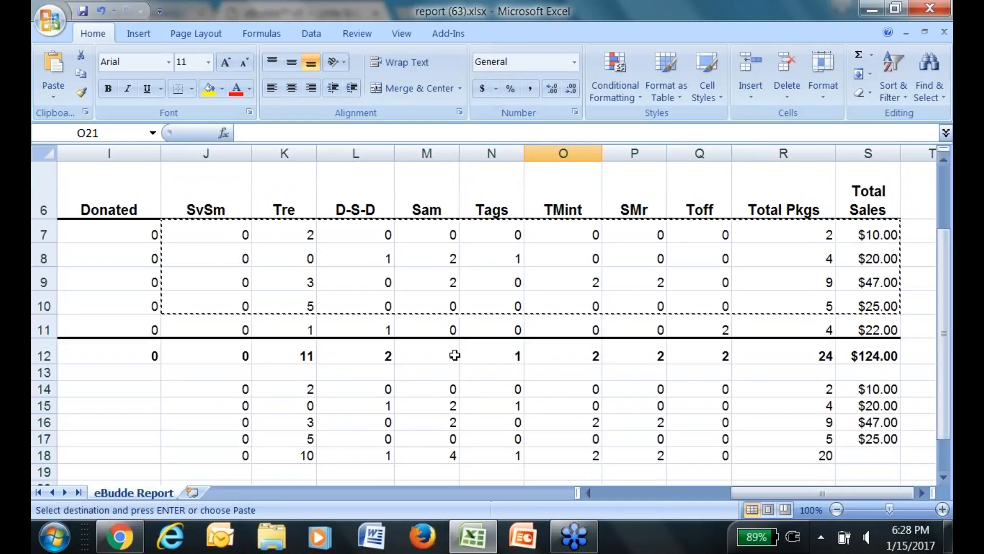
Fill the whole of row 18 yellow to highlight the totals.
click(44, 455)
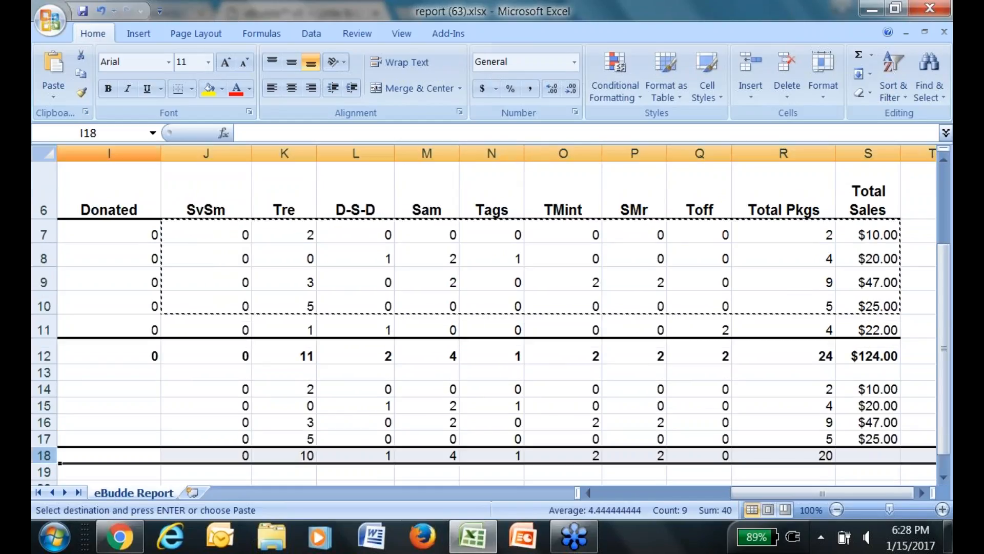
click(205, 94)
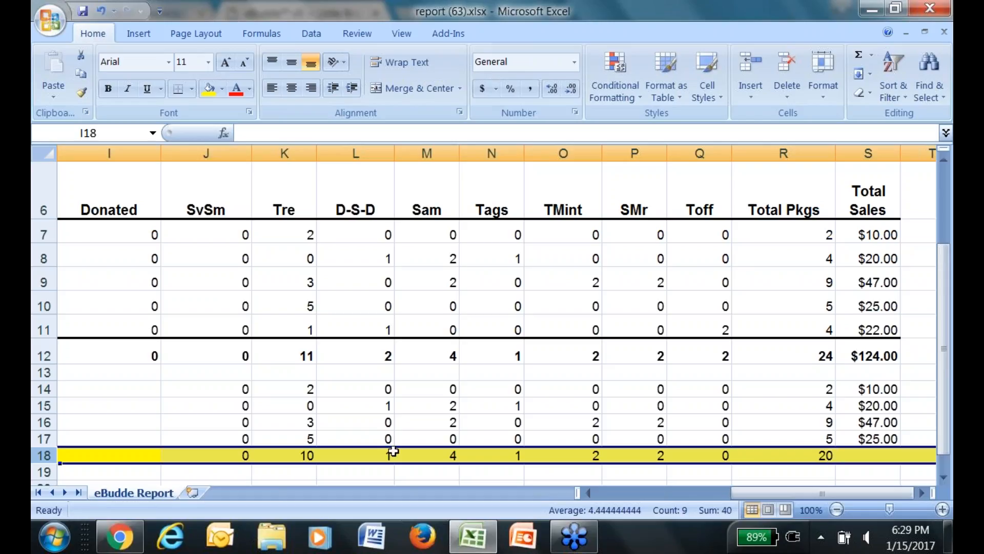
Switch back to Chrome to bring up eBudde's Troop 66106 pages.
click(120, 537)
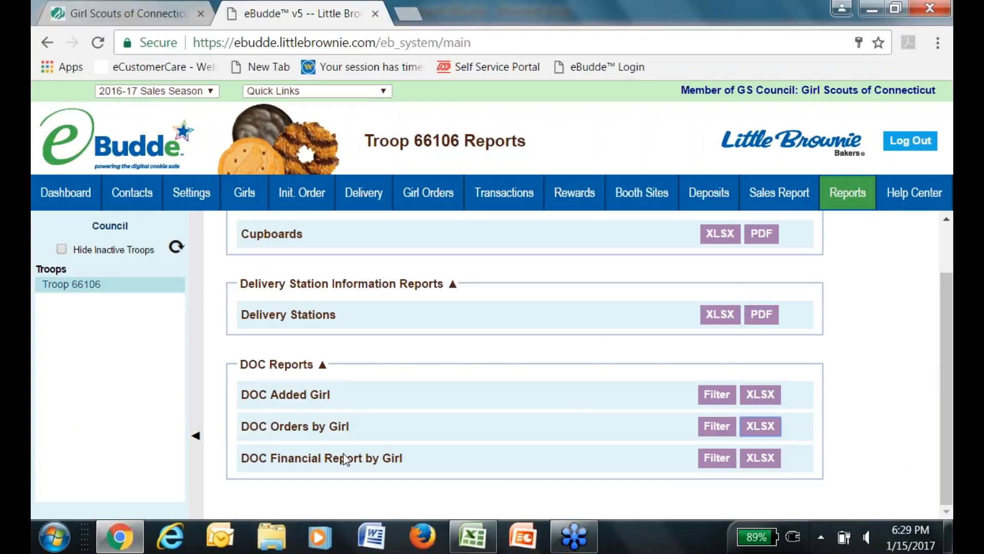
click(781, 432)
click(322, 200)
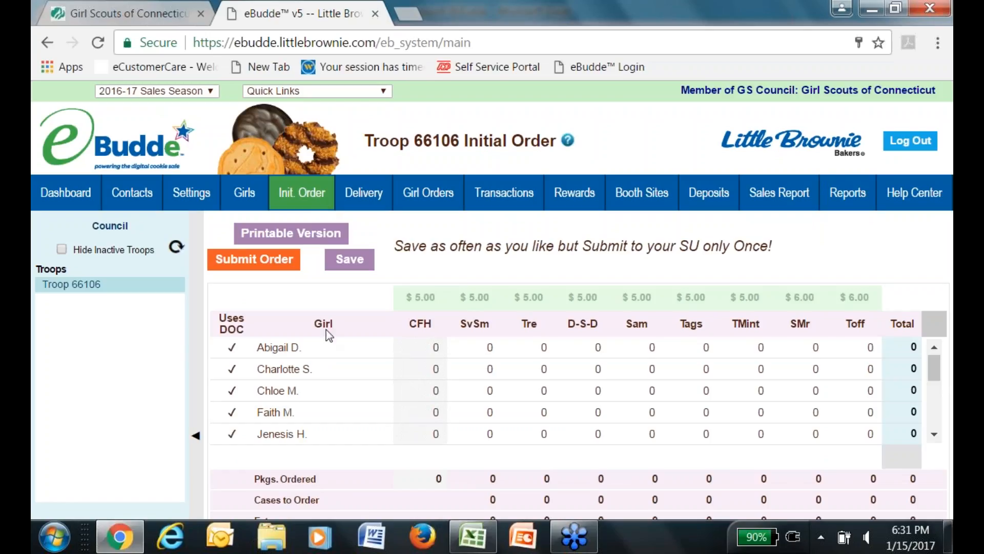
click(511, 349)
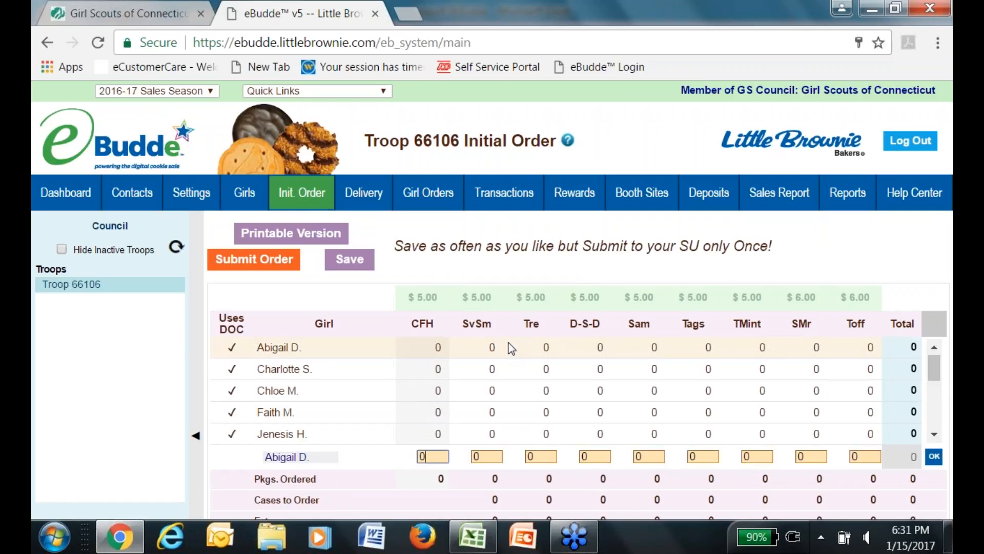
click(438, 457)
text(2)
key(Tab)
text(7)
key(Tab)
text(10)
key(Tab)
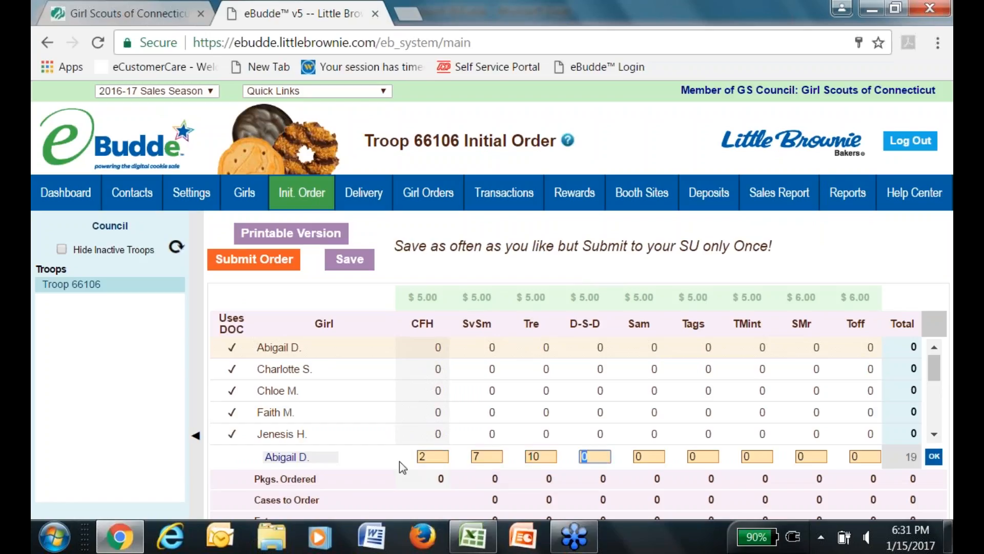
text(7)
key(Tab)
text(6)
key(Tab)
Enter her remaining quantities 34, 20, 13, 2 and save the 101-package order.
text(34)
key(Tab)
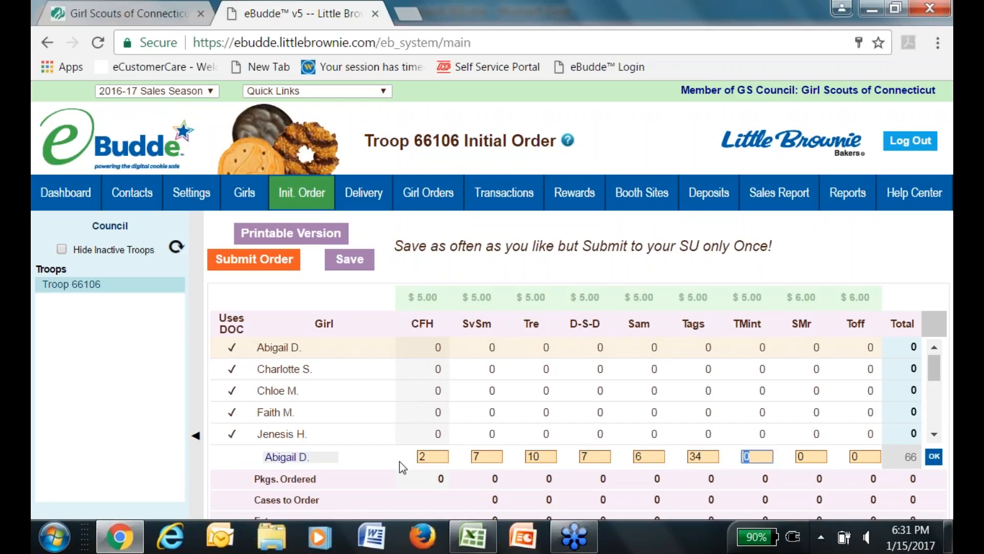
text(20)
key(Tab)
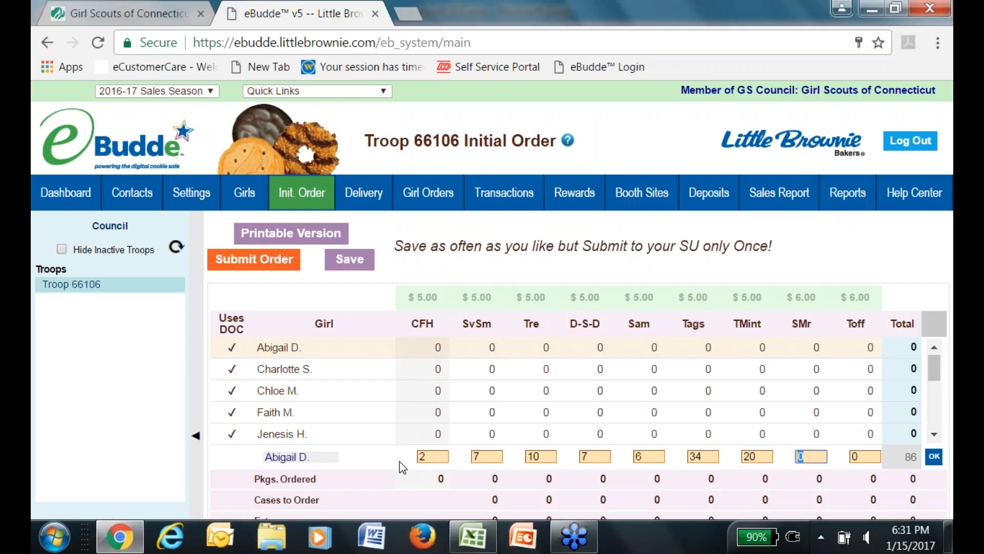
text(13)
key(Tab)
text(2)
key(Tab)
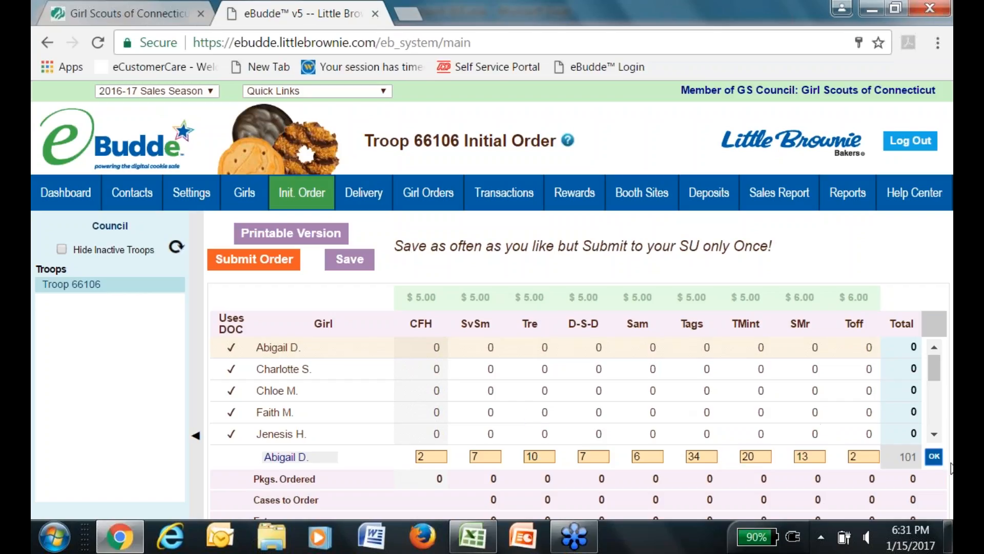
click(936, 458)
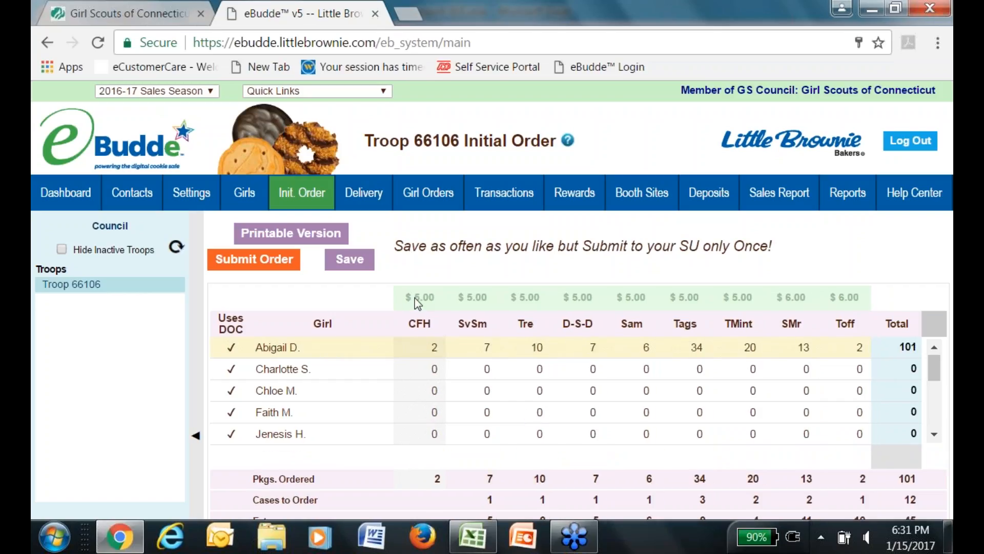
click(349, 260)
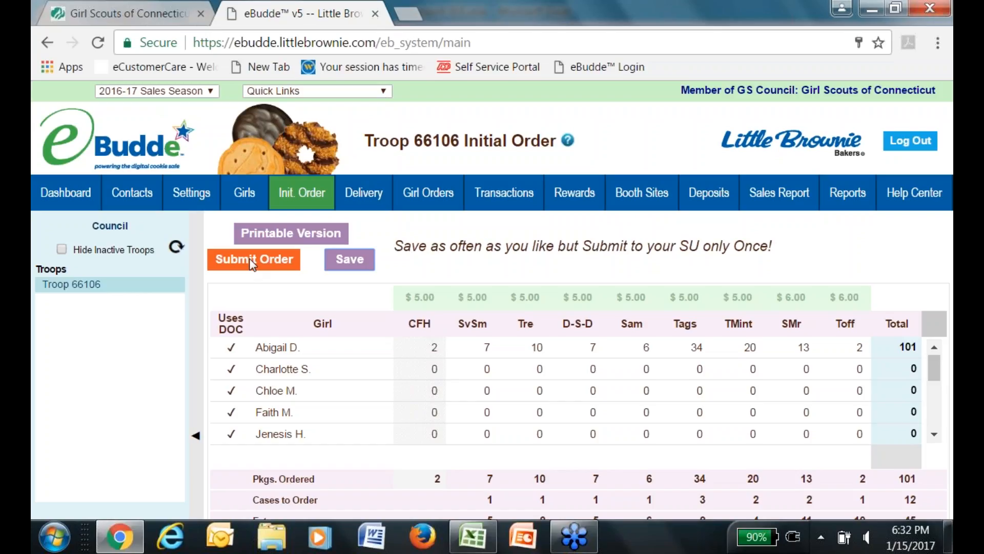
click(515, 378)
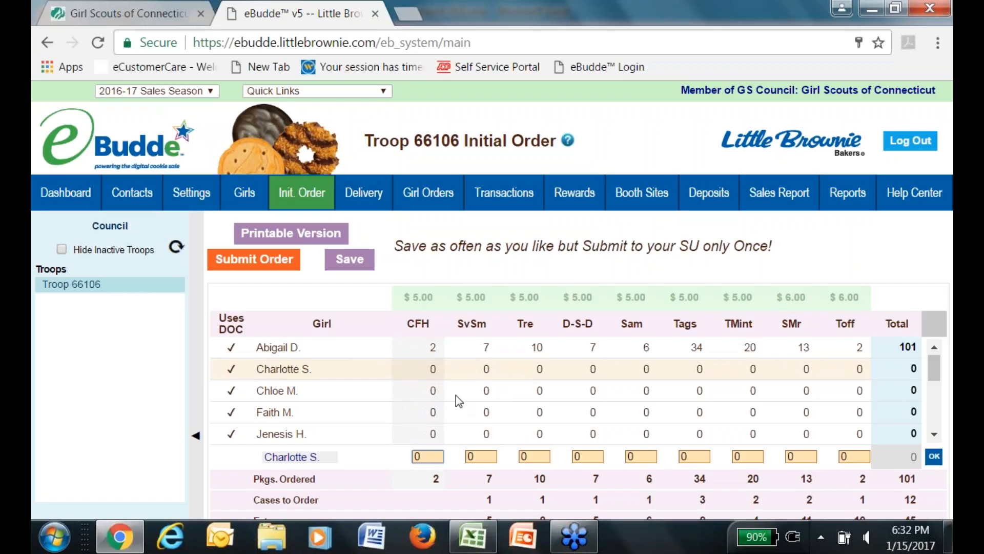
double_click(430, 456)
text(5)
key(Tab)
text(20)
key(Tab)
text(39)
key(Tab)
text(5)
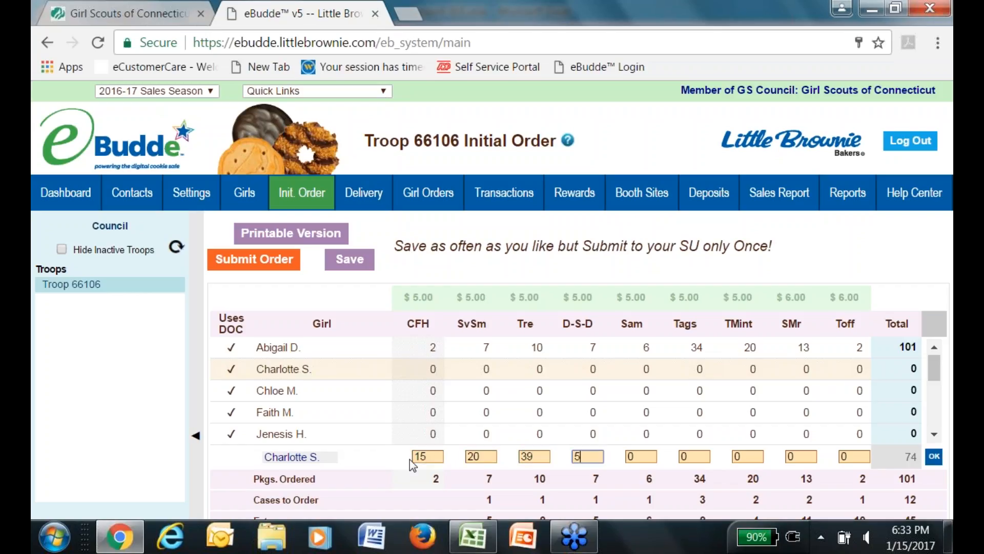
text(6)
key(Tab)
Enter Sam, Tags, TMint, SMr, Toff as 12, 43, 18, 12, 20, then save.
text(12)
key(Tab)
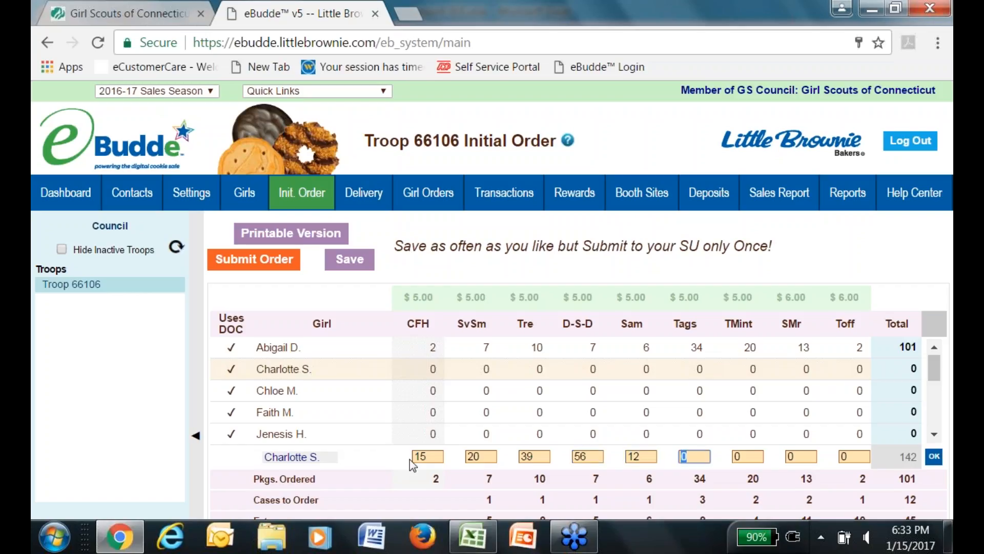
text(43)
key(Tab)
text(18)
key(Tab)
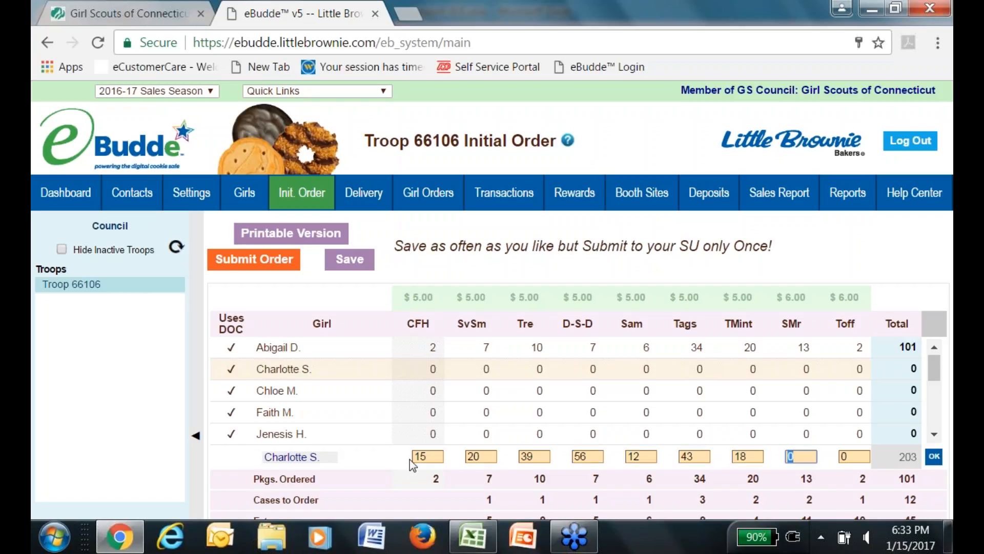
text(12)
key(Tab)
text(20)
click(936, 455)
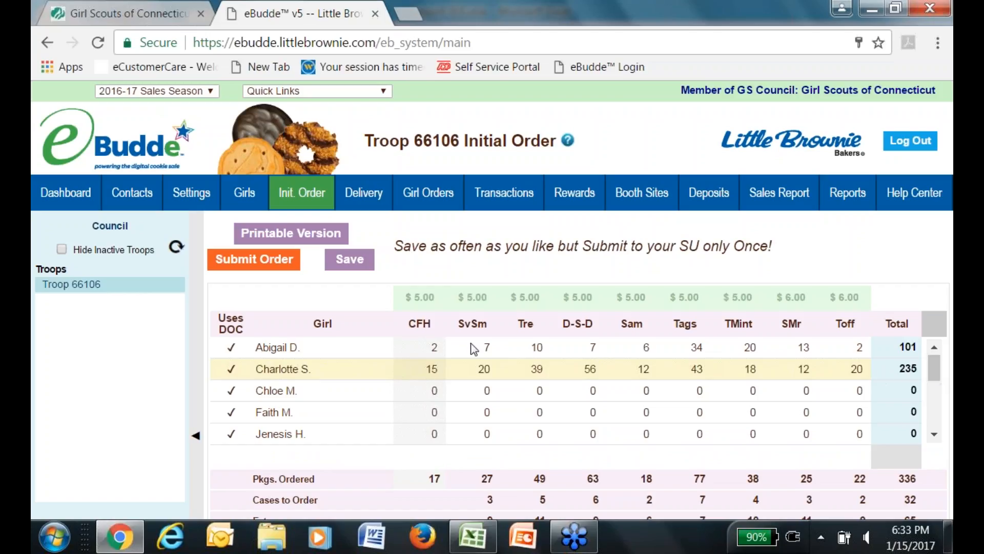
click(345, 257)
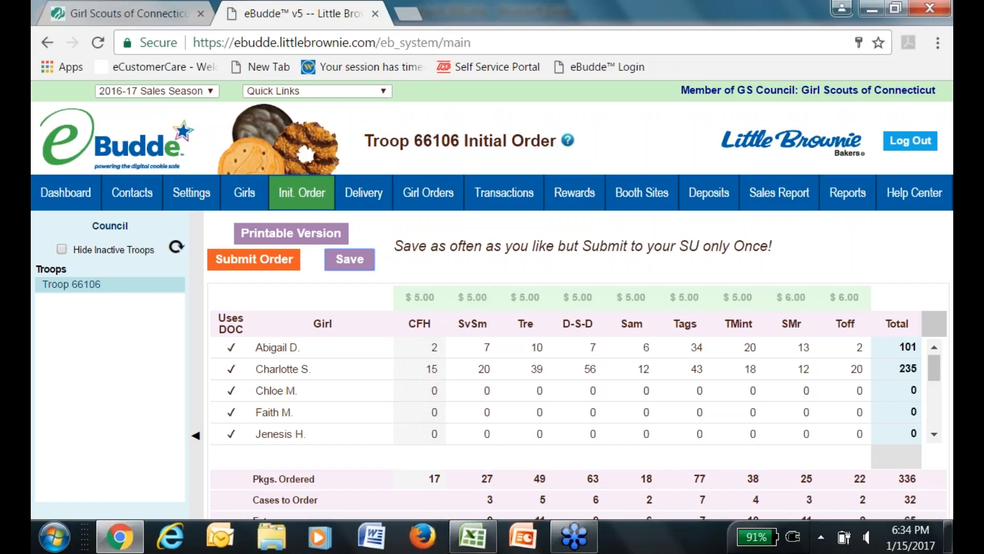
Scroll the order grid down to reveal the IMPORTED, OTHER and BOOTH rows.
drag(935, 368, 924, 432)
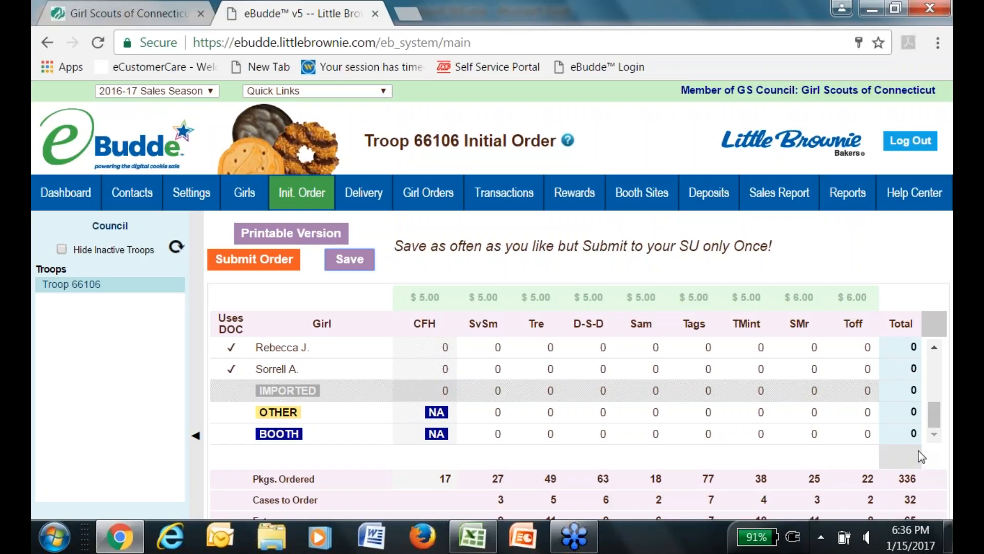
click(772, 200)
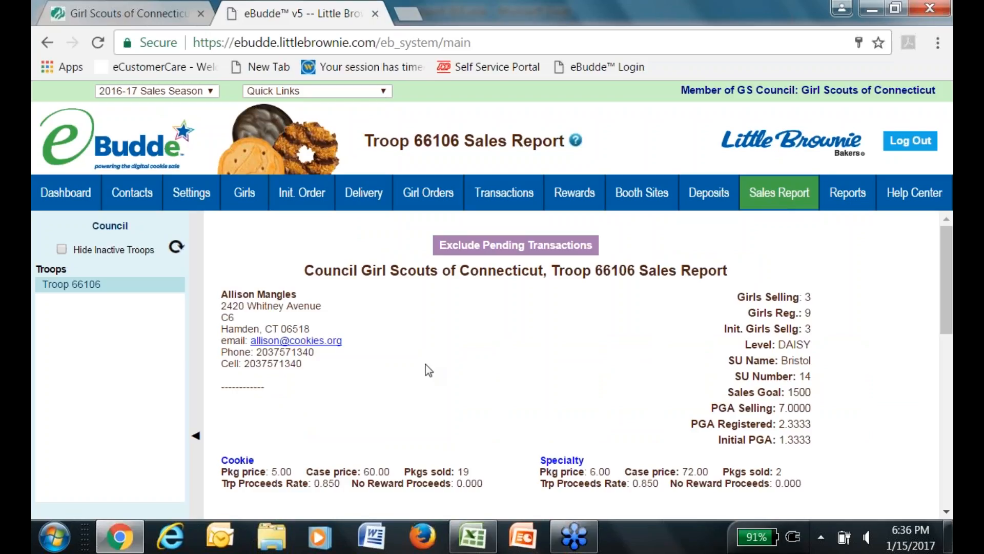
click(316, 195)
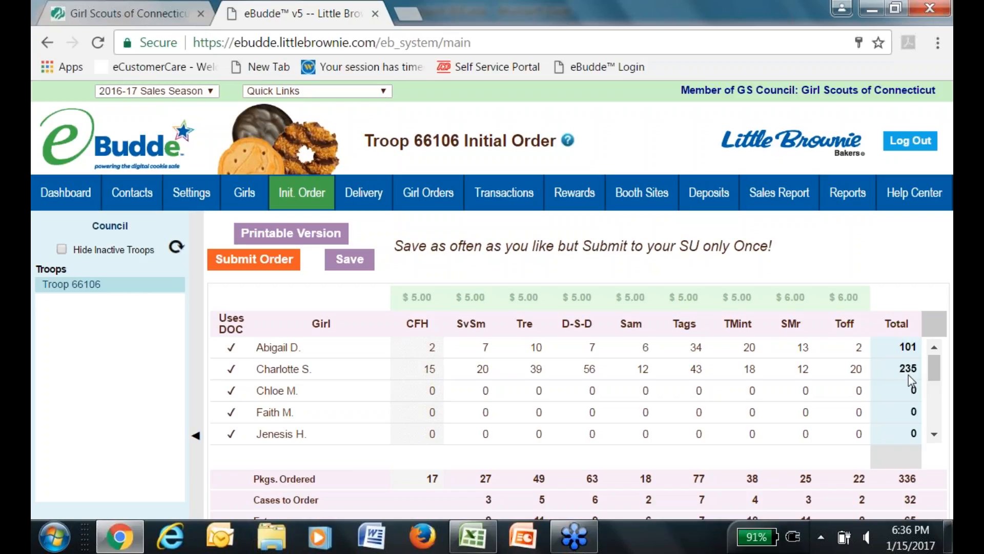
Start a BOOTH order row with SvSm 12, Tre 24, D-S-D 24 and Sam 60.
scroll(935, 417, down, 2)
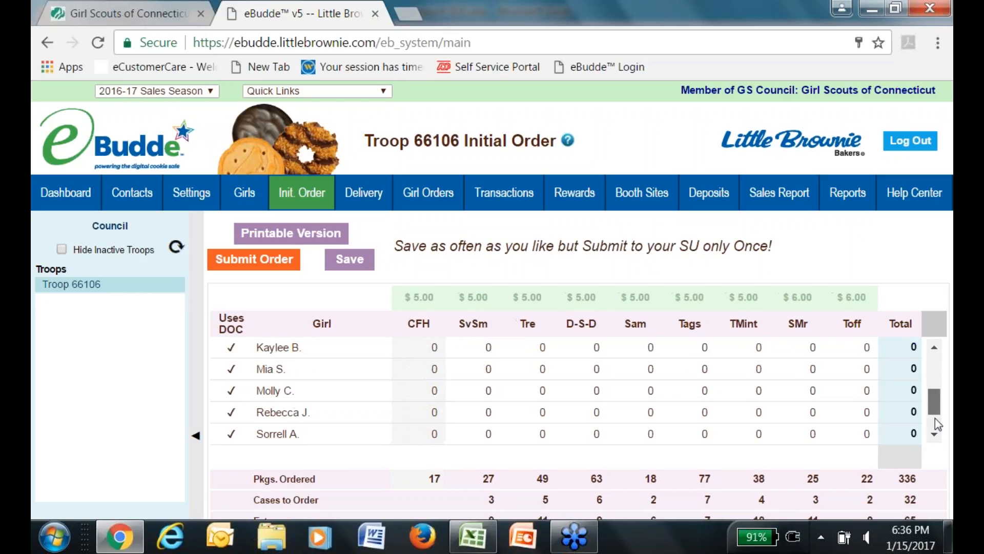
scroll(935, 418, down, 1)
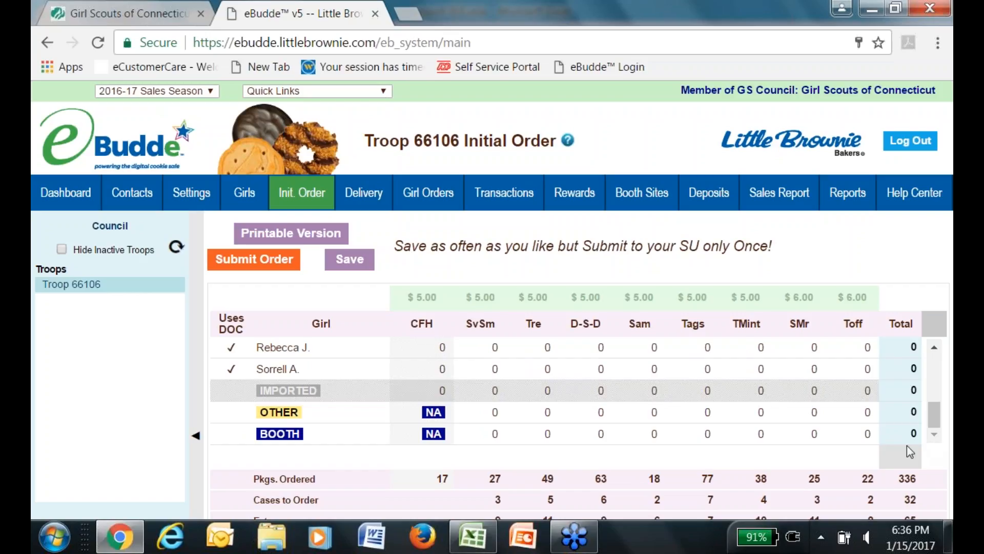
click(737, 436)
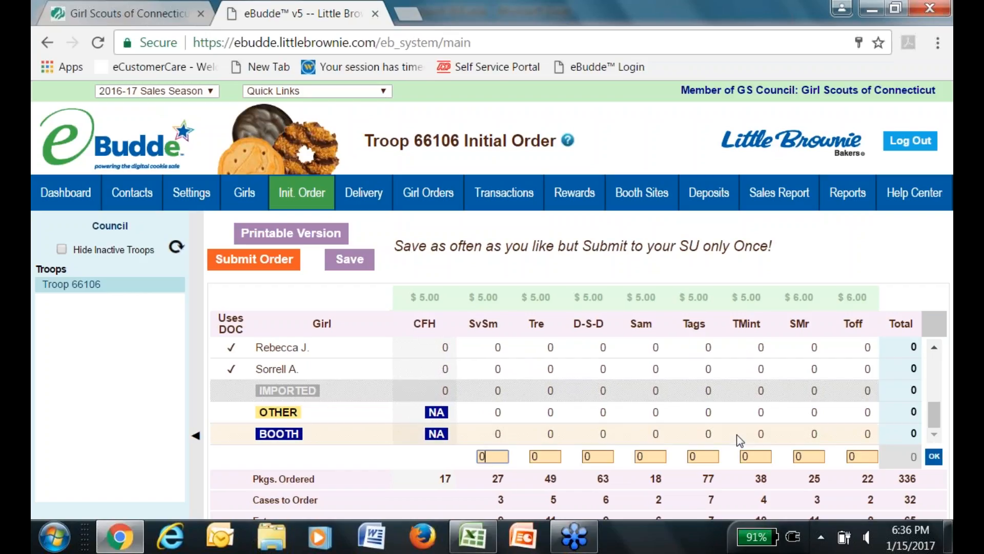
double_click(492, 457)
text(12)
key(Tab)
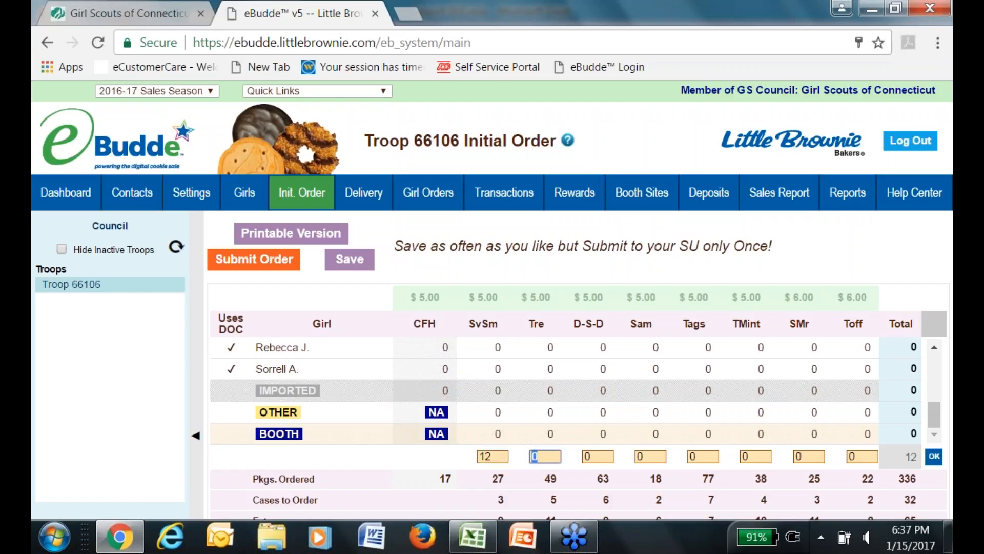
text(24)
key(Tab)
text(24)
key(Tab)
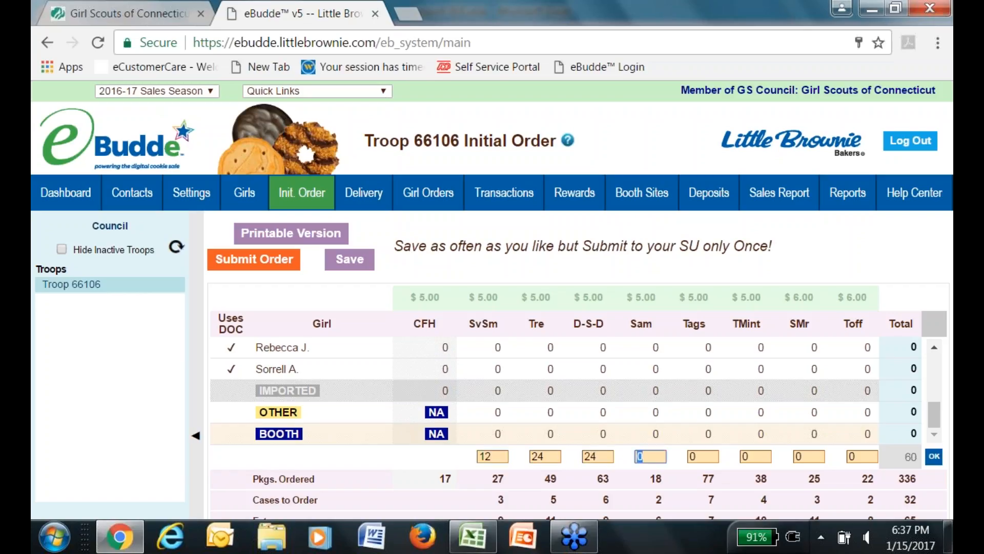
text(60)
Enter the remaining booth quantities: Tags 36, TMint 60, SMr 12, Toff 12.
key(Tab)
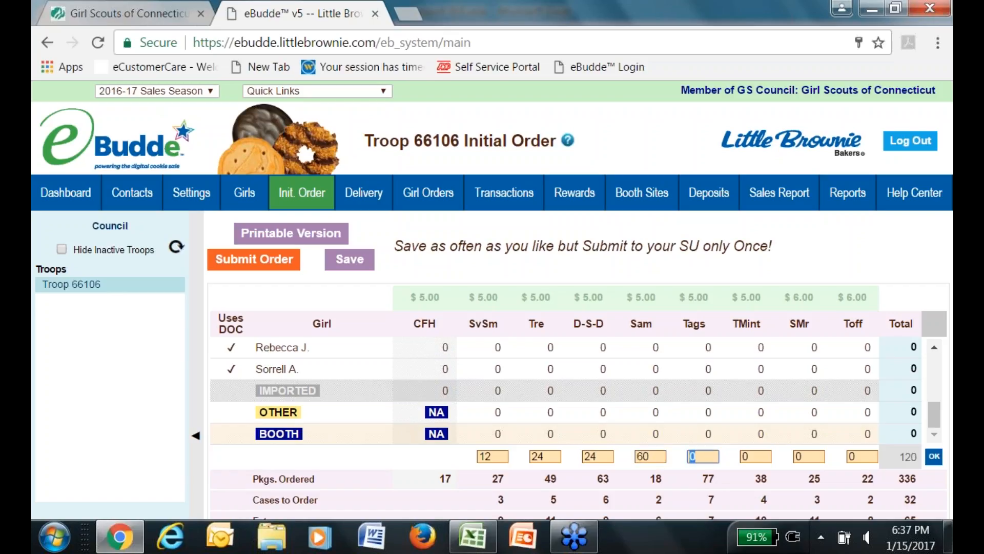
text(4)
key(BackSpace)
text(36)
key(Tab)
text(60)
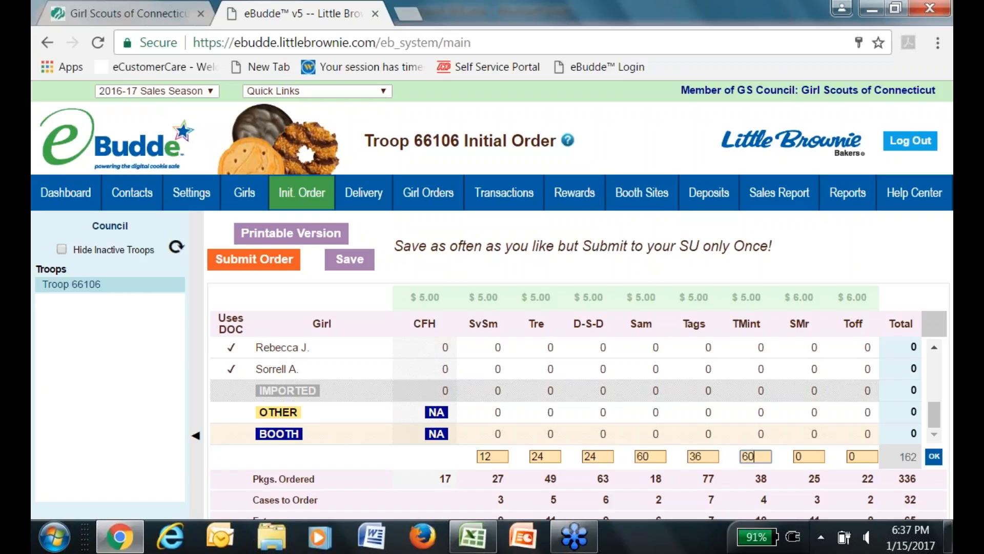
key(Tab)
text(12)
key(Tab)
text(12)
key(Tab)
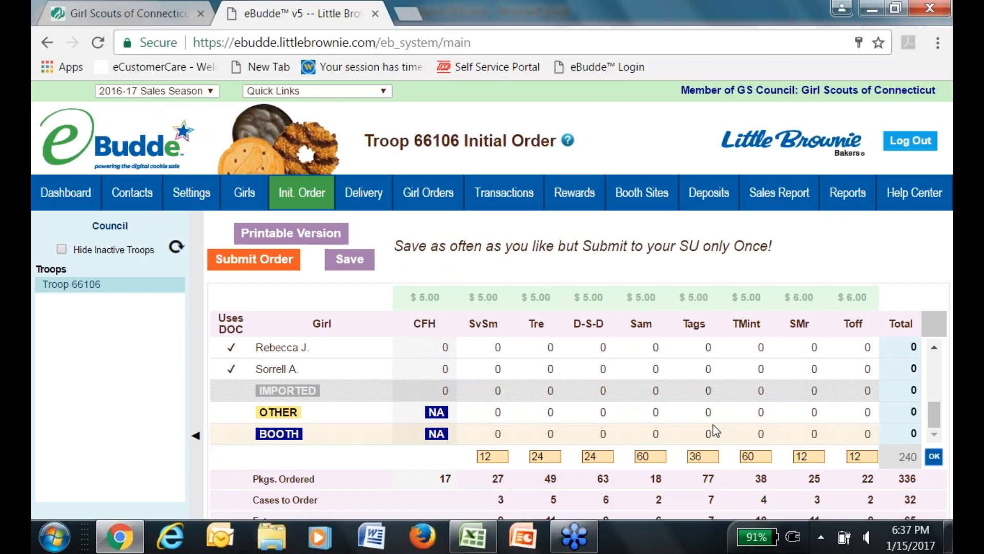
Post the 240 booth packages into the BOOTH row and clear the page's text selection.
click(934, 456)
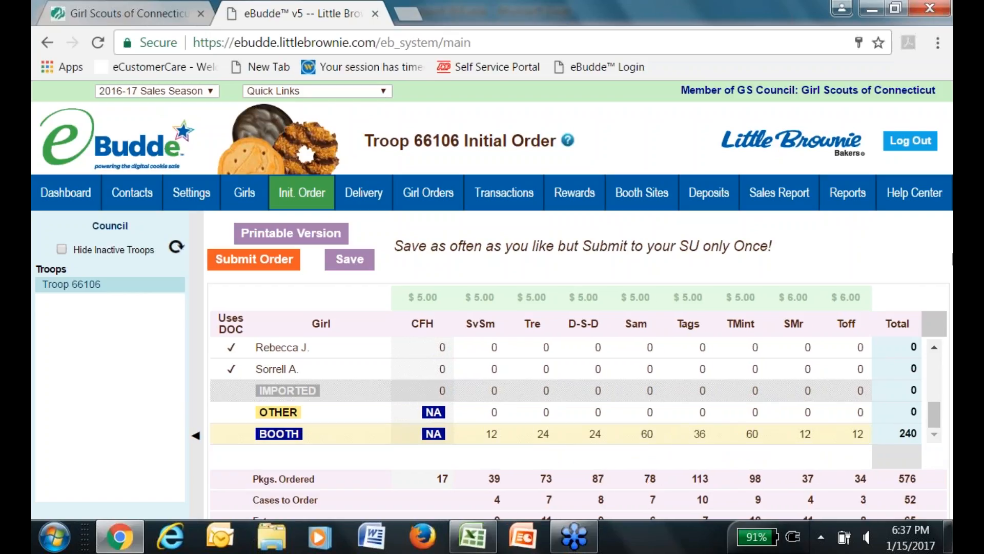
key(ctrl+a)
click(952, 350)
drag(952, 350, 952, 312)
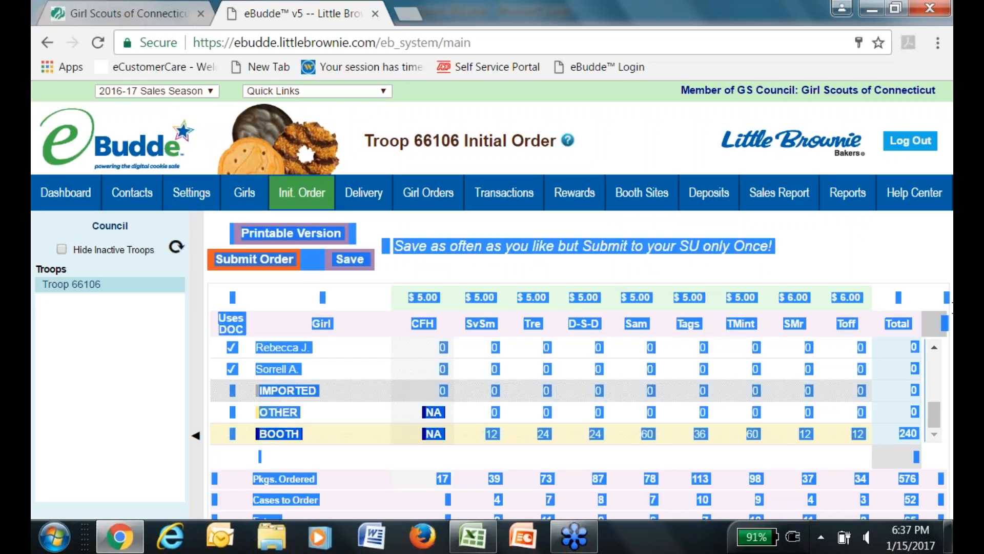
click(931, 290)
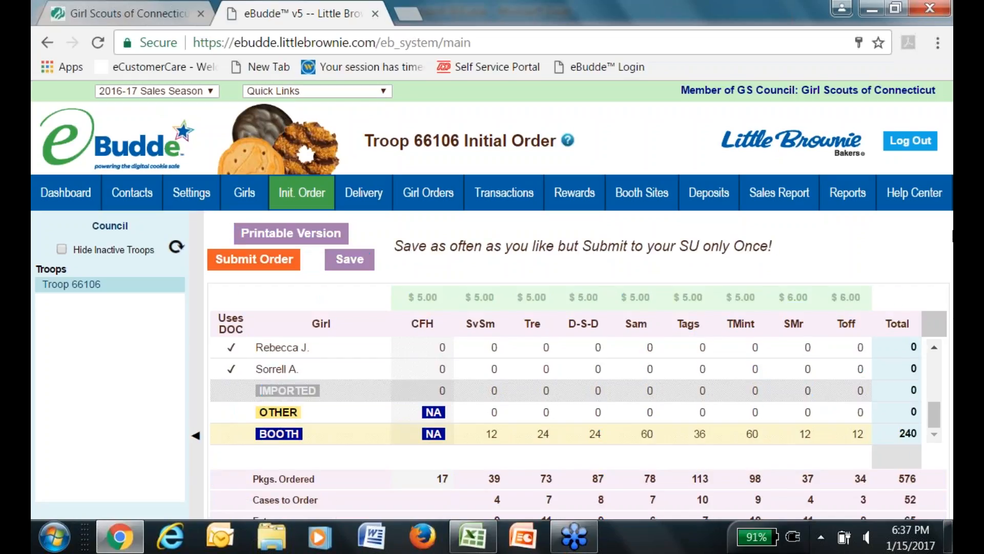
drag(953, 420, 952, 363)
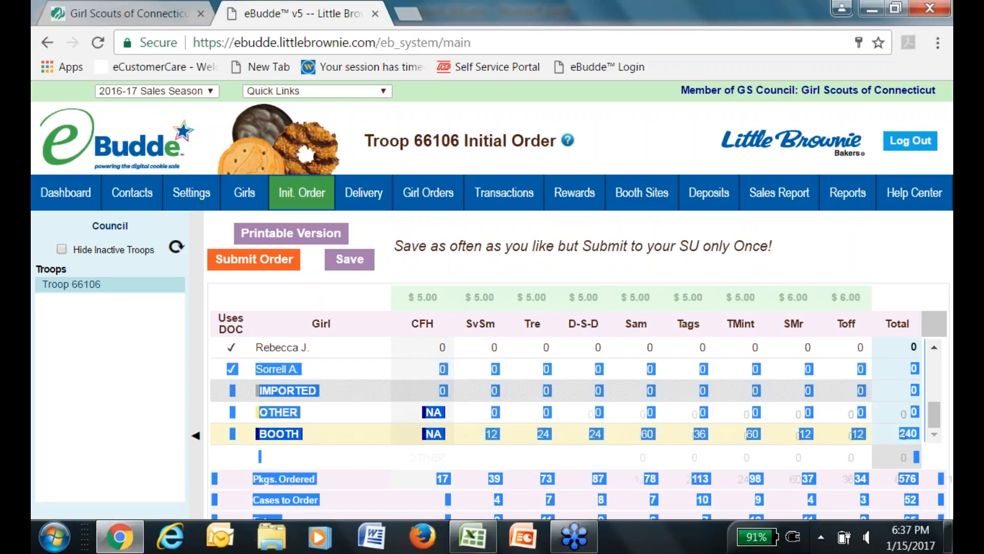
click(913, 247)
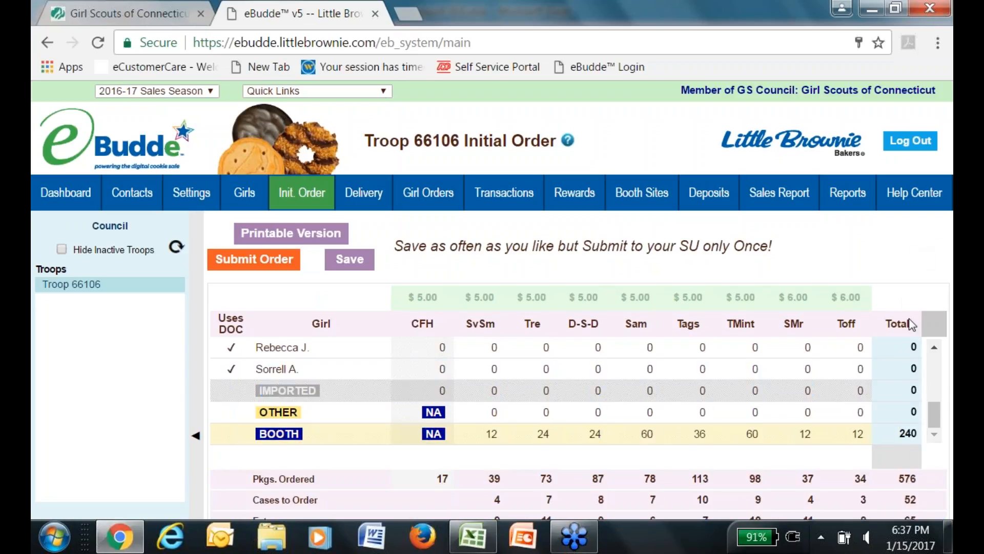
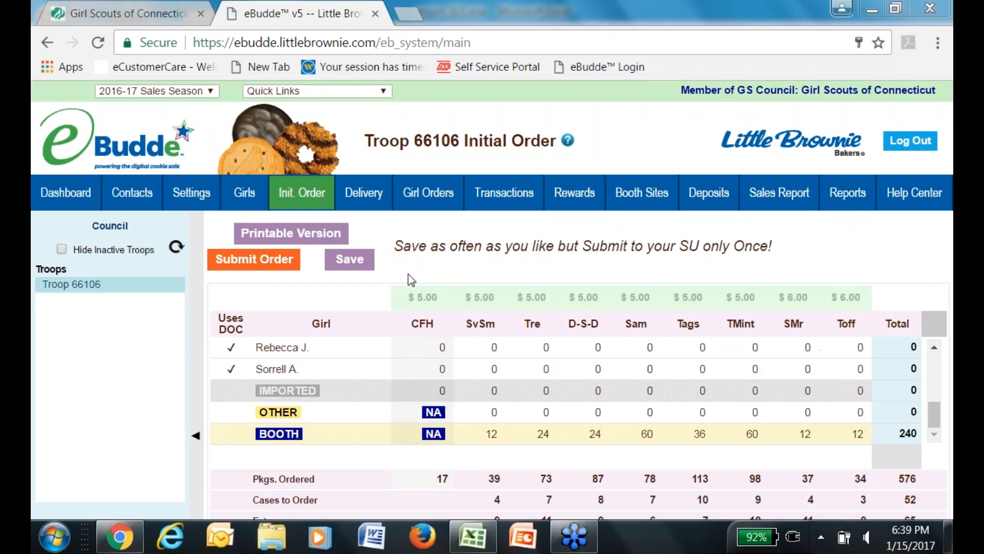
Save and submit the 576-package, 52-case initial troop order, confirming the submission.
click(368, 268)
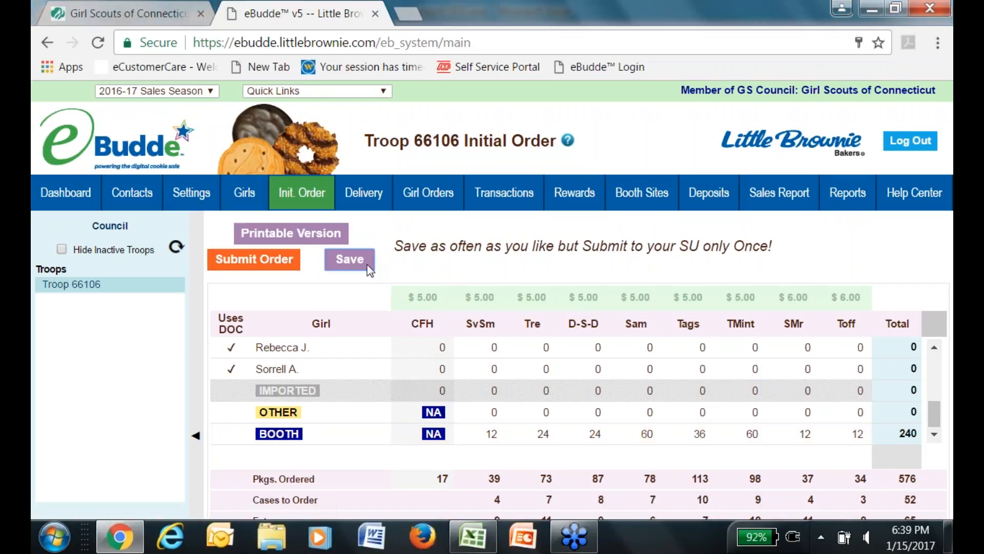
click(259, 263)
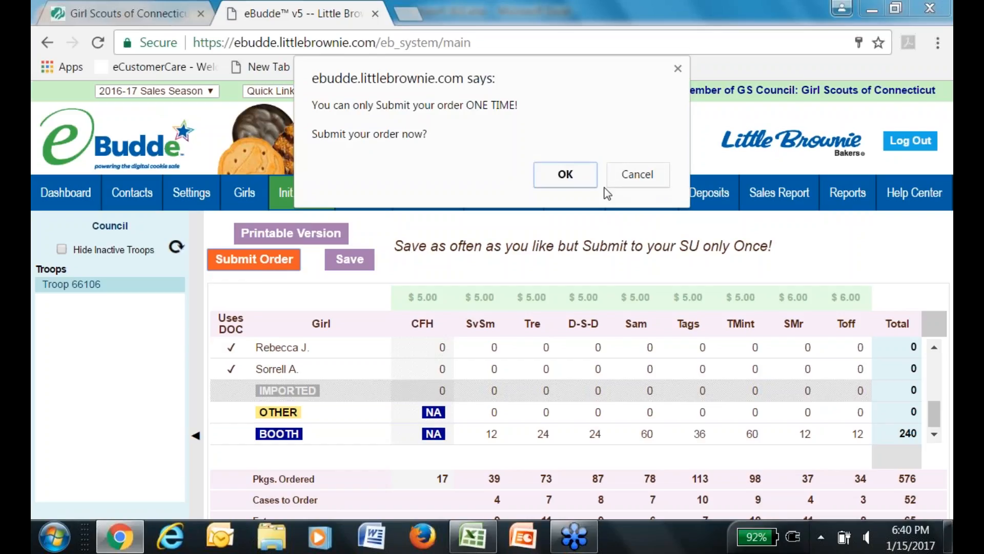
click(558, 180)
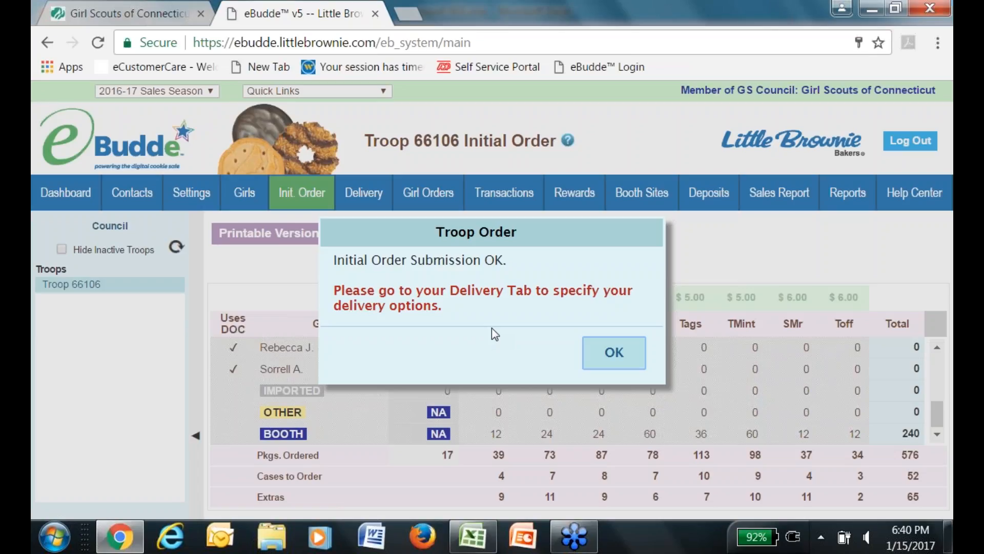
click(613, 352)
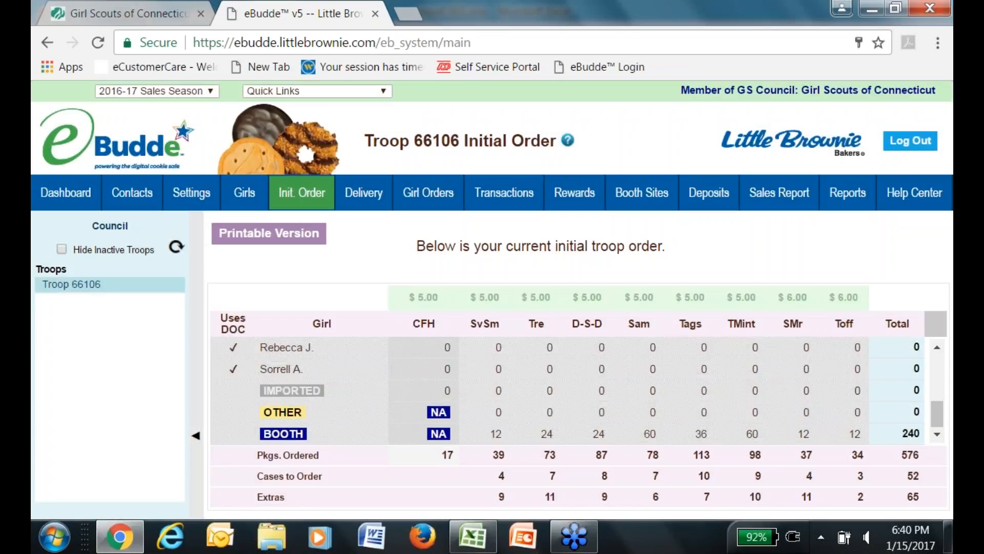
On the Delivery Sheet, set pickup to someone from the troop, for one troop only.
click(362, 204)
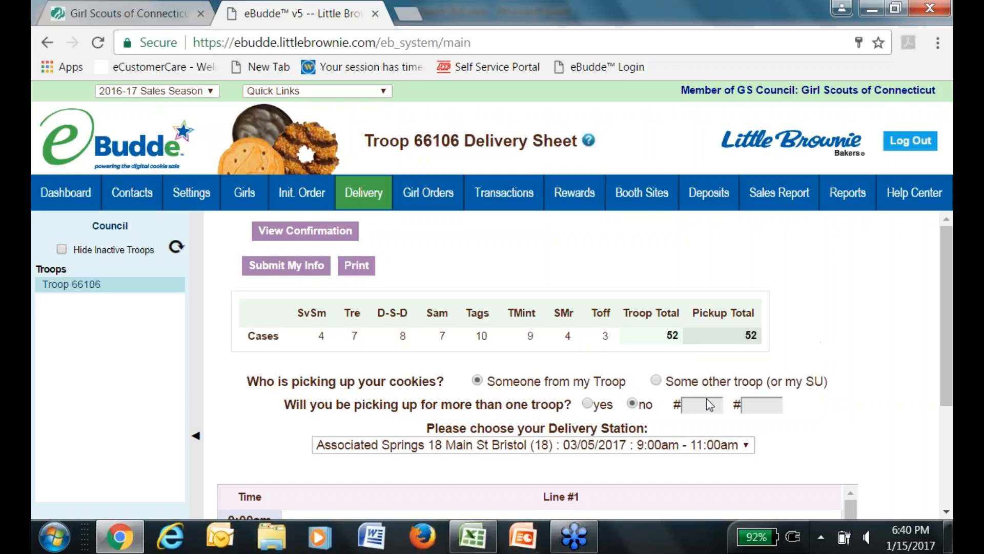
click(656, 381)
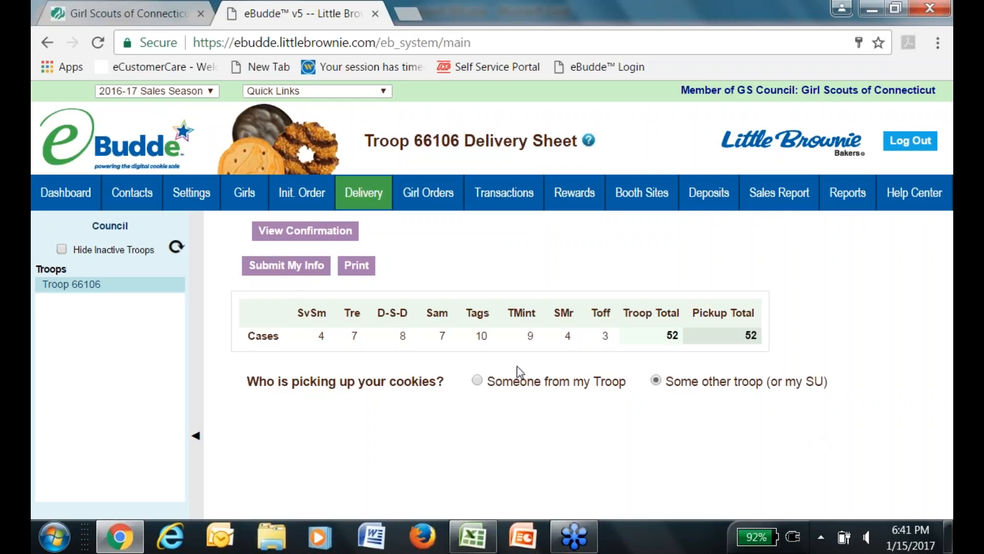
click(478, 380)
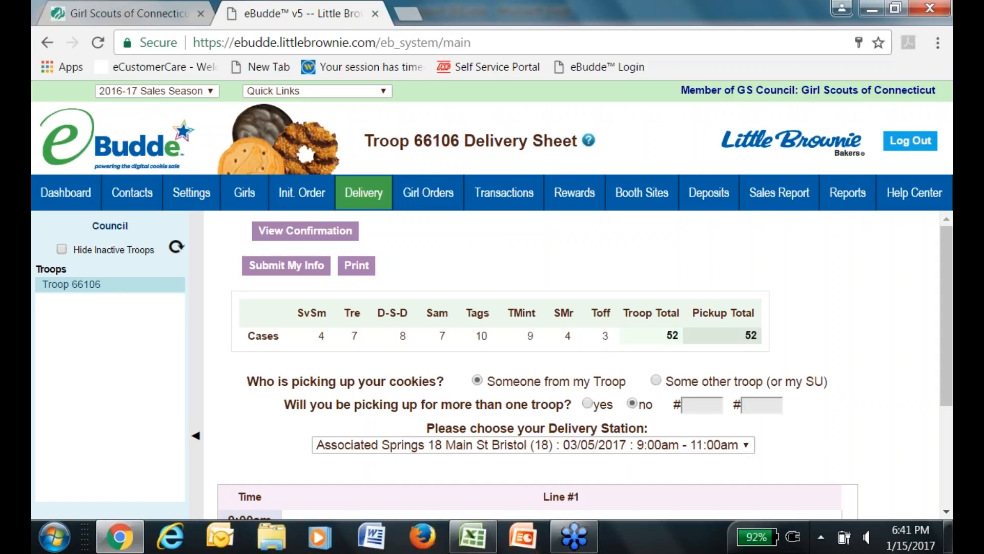
click(589, 404)
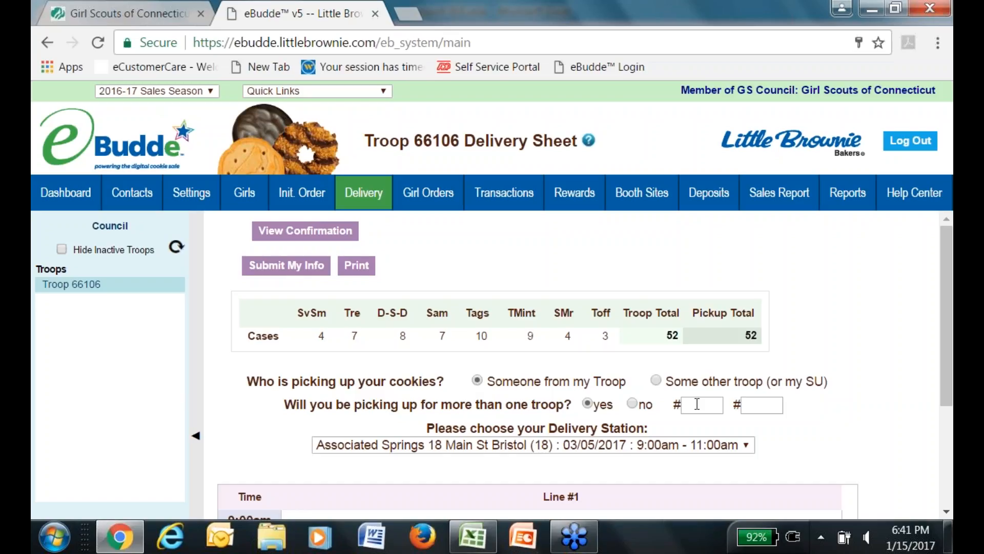
click(636, 407)
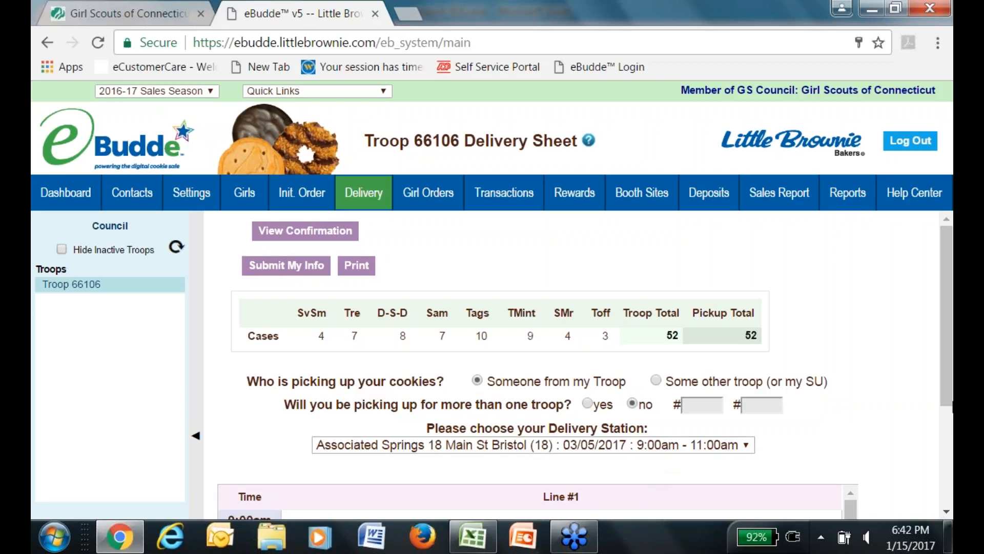
drag(946, 329, 940, 380)
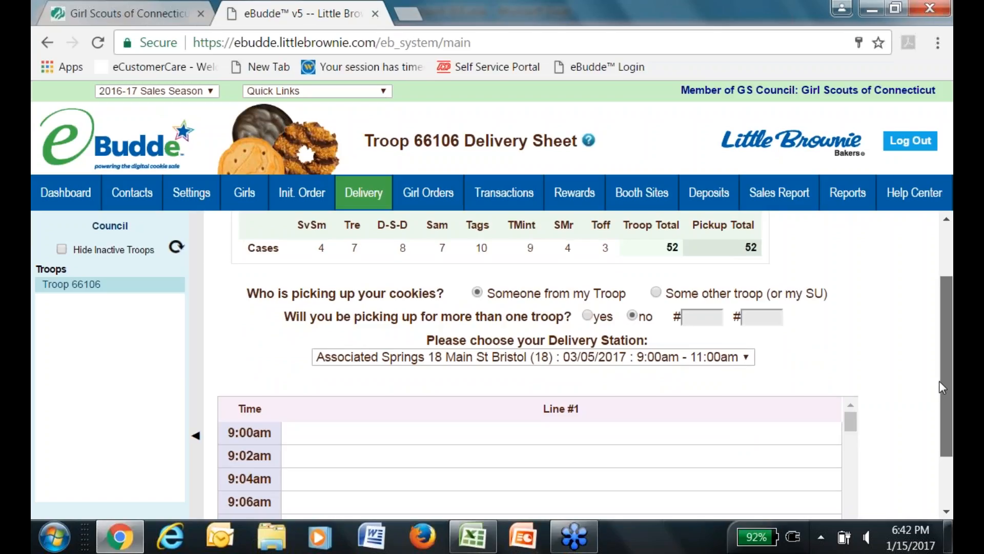
scroll(939, 380, down, 2)
scroll(928, 433, up, 1)
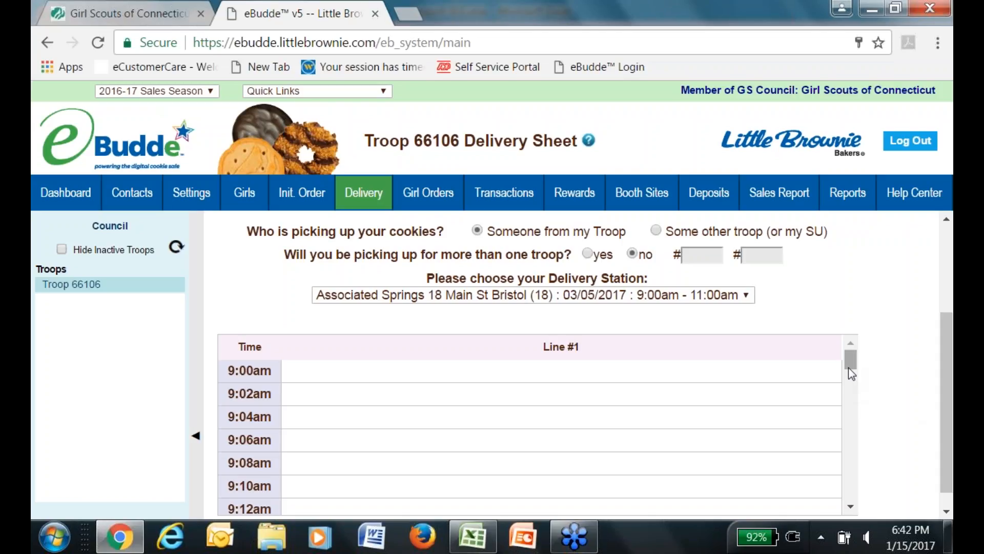
mouse_move(848, 373)
mouse_down()
mouse_move(848, 500)
mouse_move(833, 410)
mouse_move(839, 361)
mouse_up()
Book T66106 into the 9:00am Line #1 pickup slot and save the delivery info.
click(427, 377)
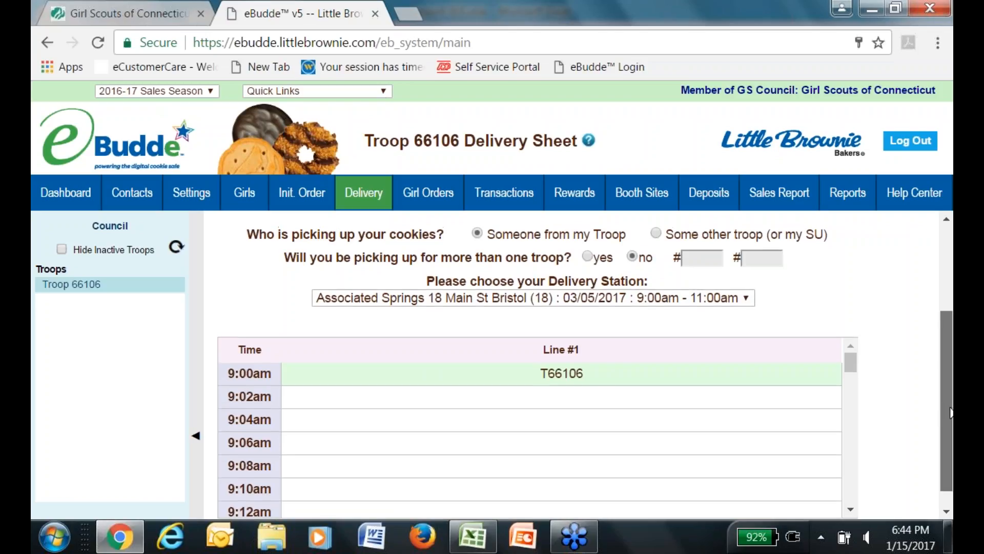
scroll(931, 385, up, 3)
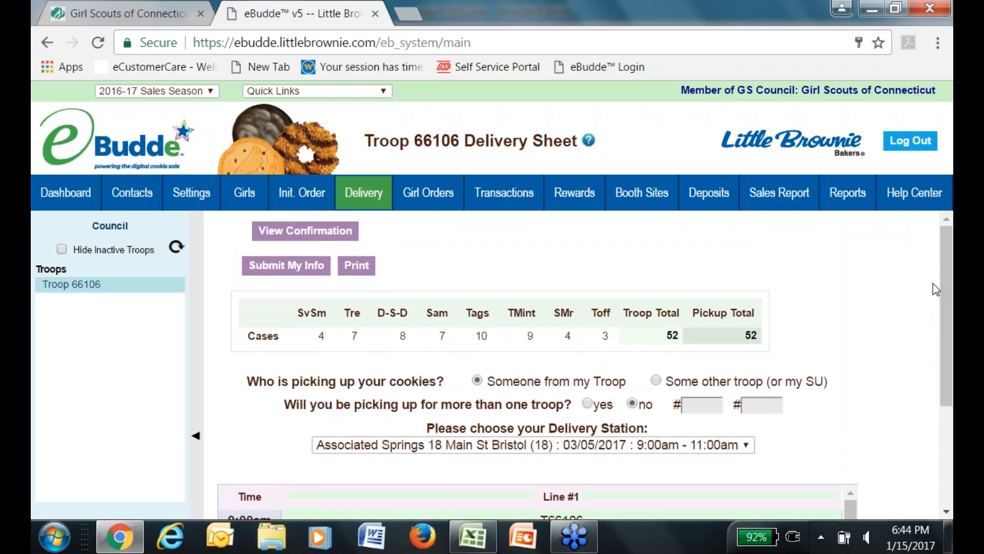
click(307, 280)
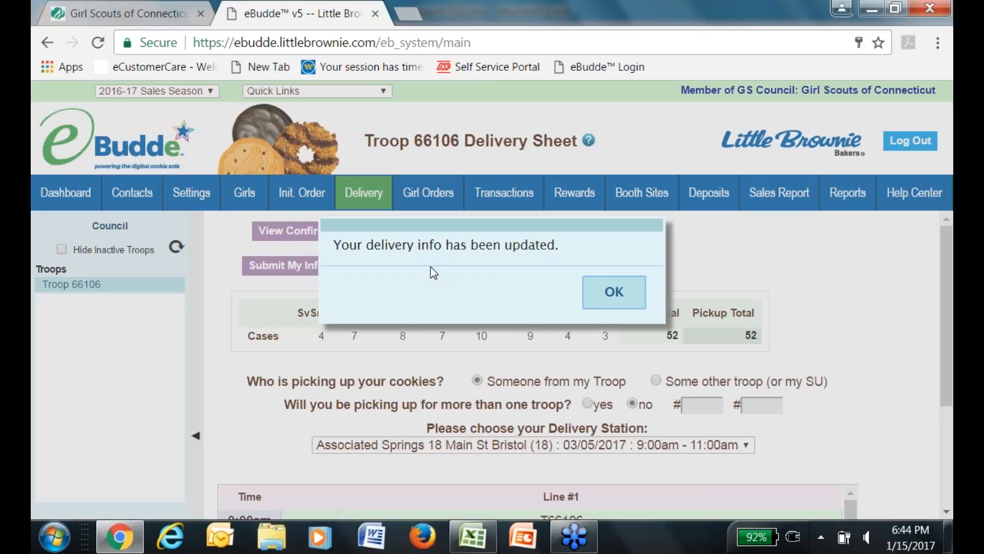
click(616, 295)
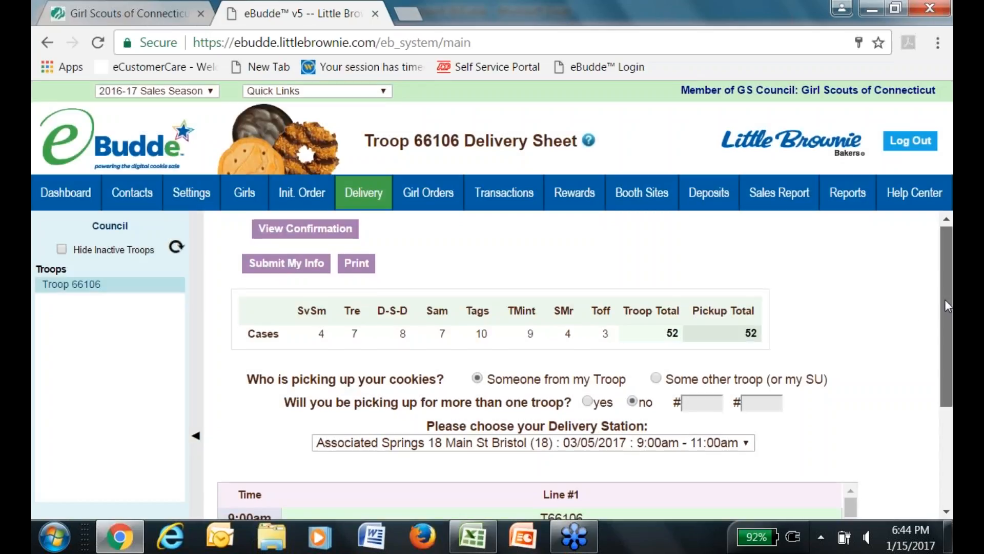
drag(945, 304, 942, 386)
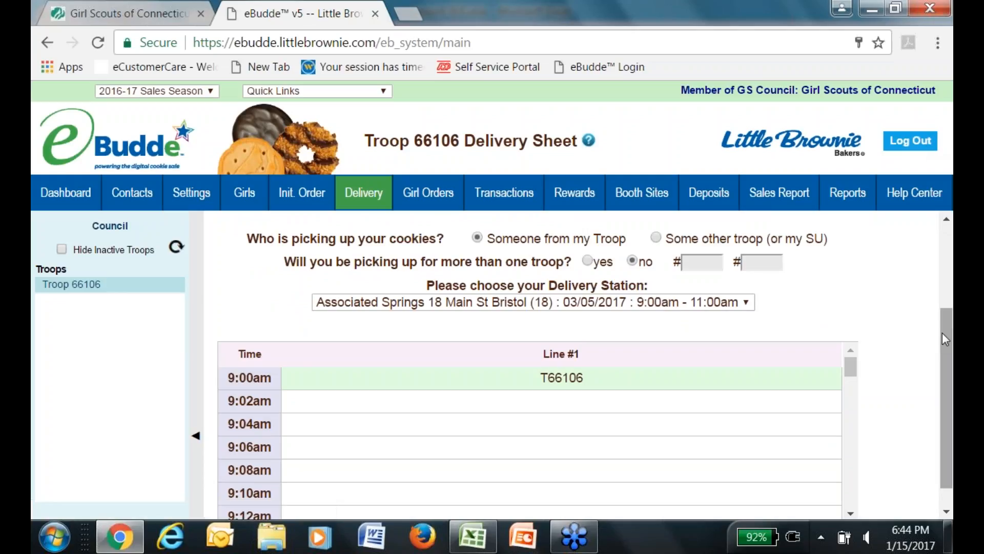
drag(942, 332, 940, 238)
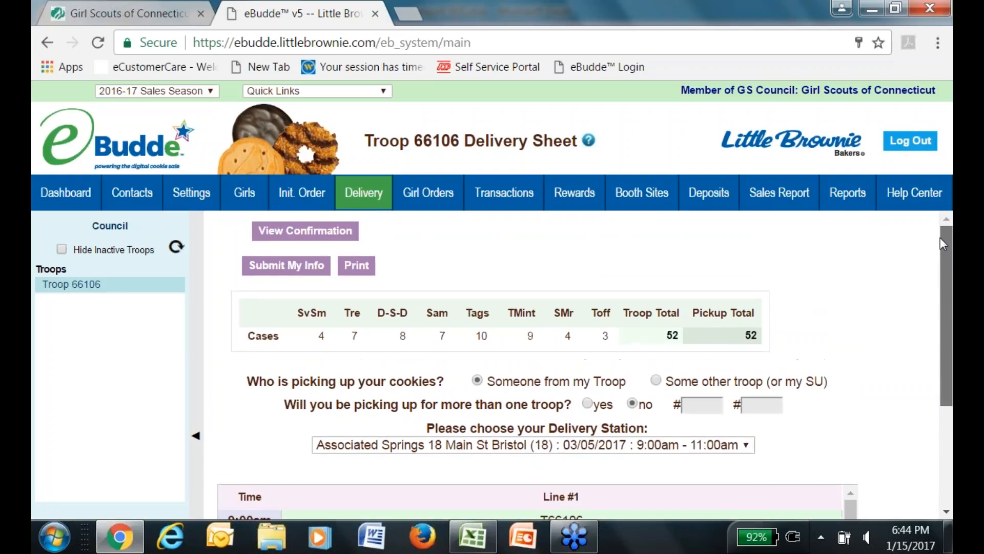
click(298, 231)
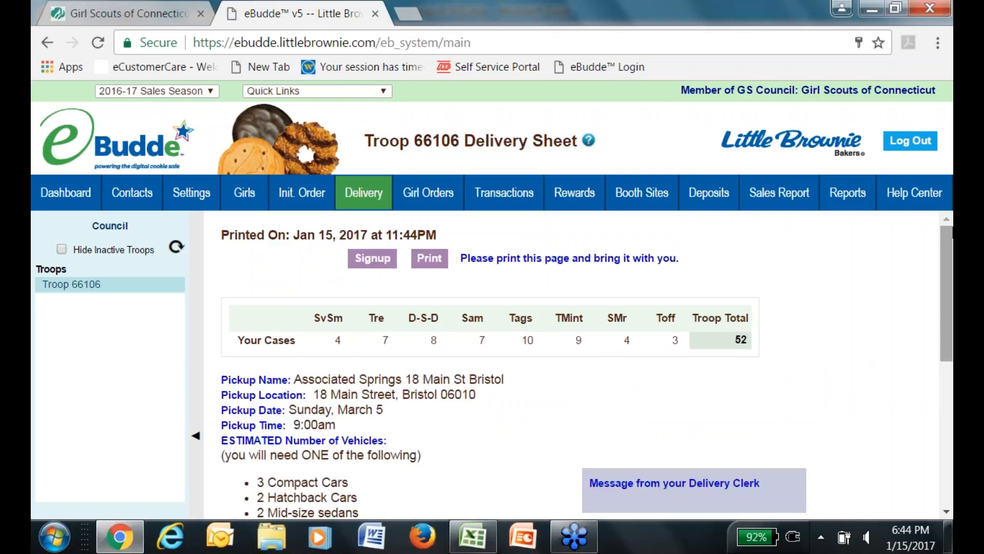
drag(947, 257, 948, 325)
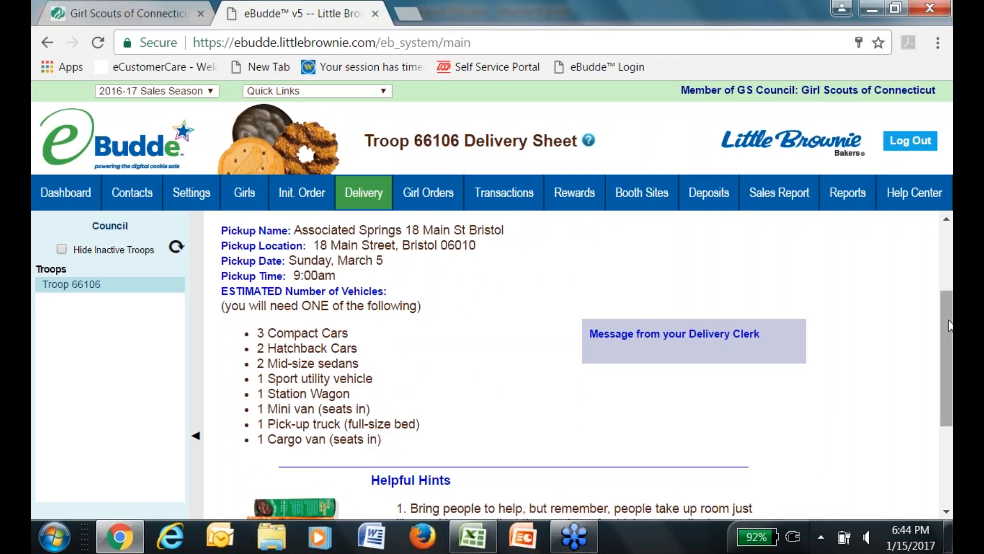
mouse_move(949, 332)
mouse_down()
mouse_move(938, 404)
mouse_move(935, 396)
mouse_up()
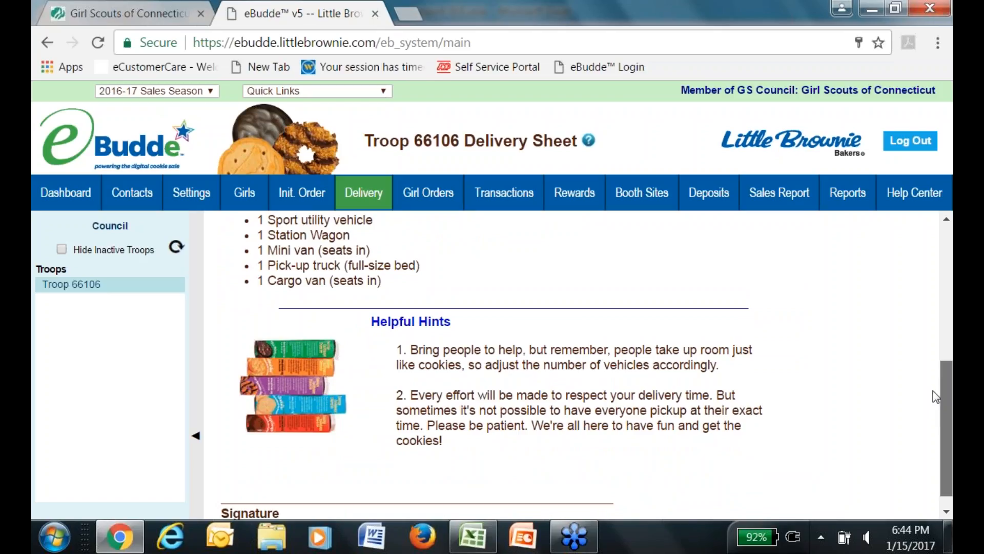
drag(933, 391, 949, 202)
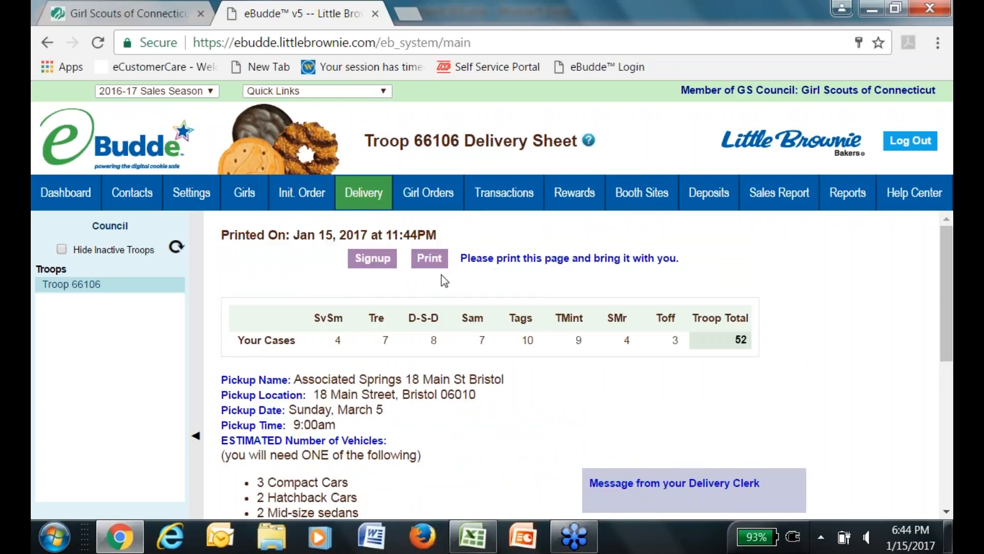
click(360, 190)
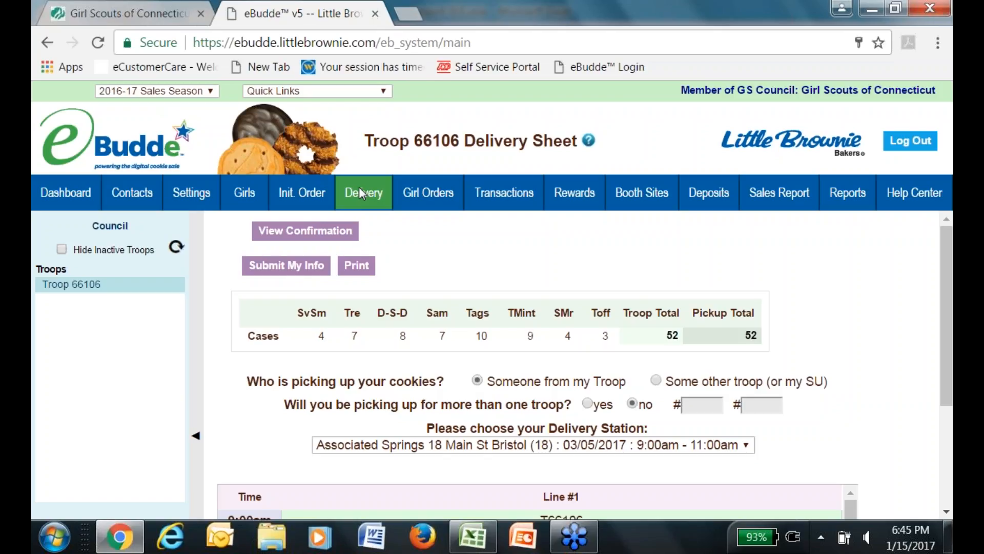
Go to the Rewards page listing the Initial and Final Rewards Order forms.
click(577, 194)
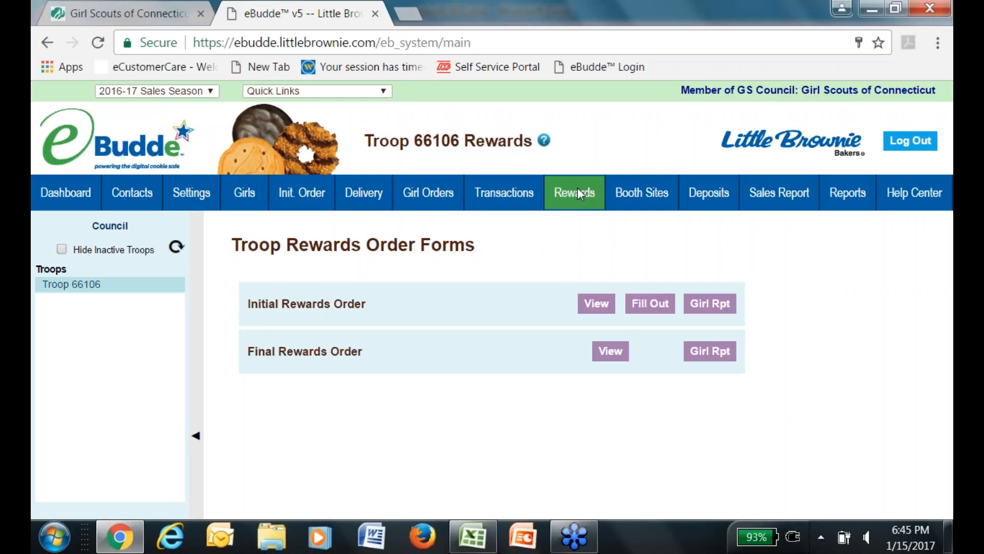
click(652, 309)
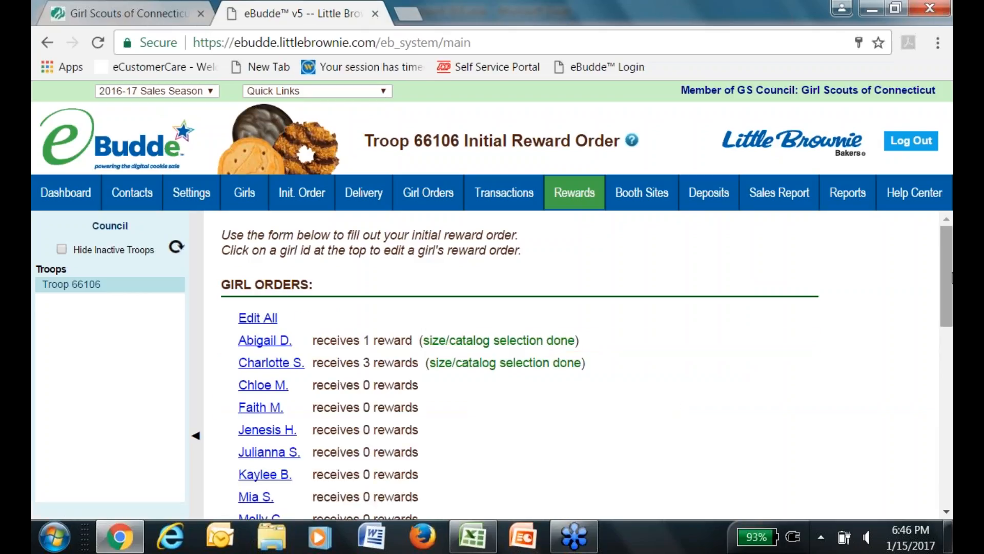
drag(949, 278, 933, 297)
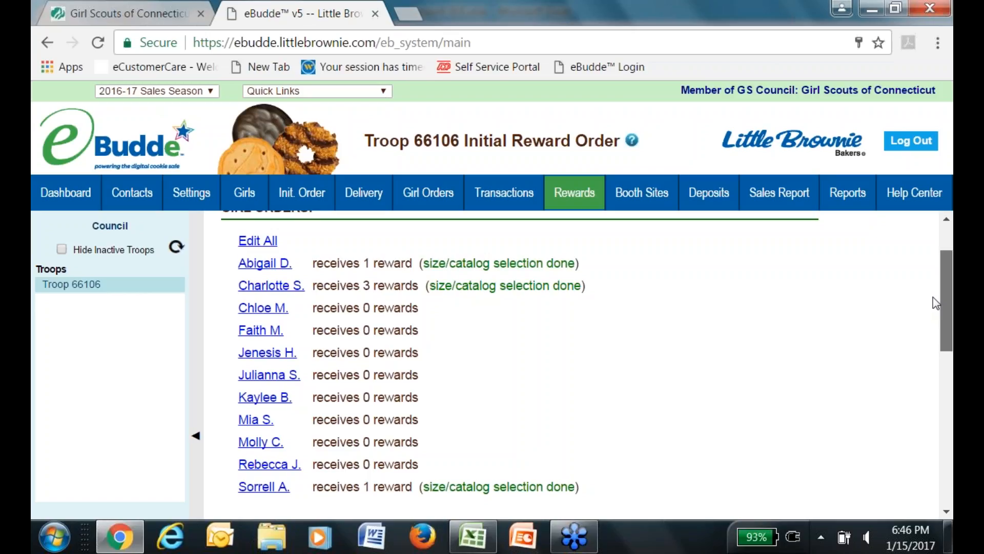
drag(937, 303, 935, 309)
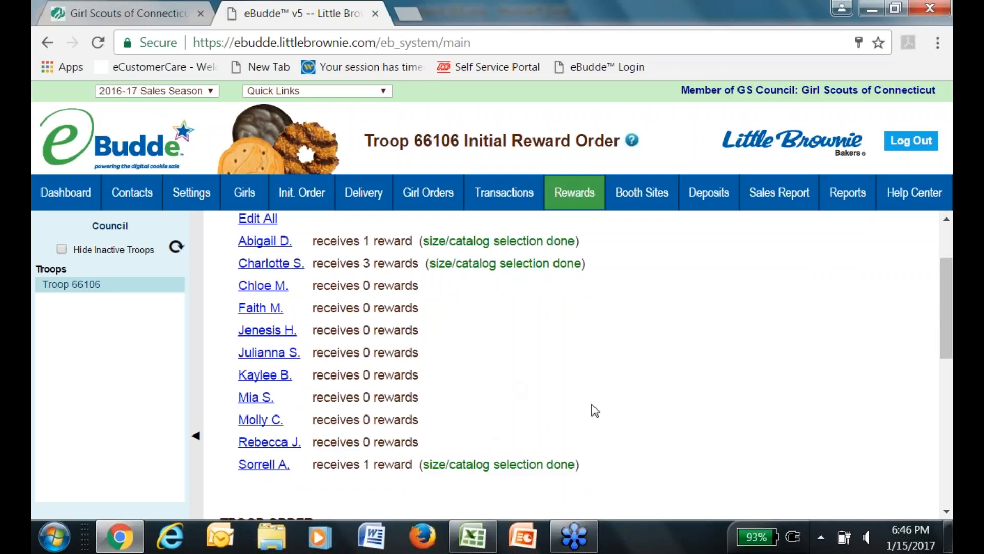
drag(948, 313, 916, 404)
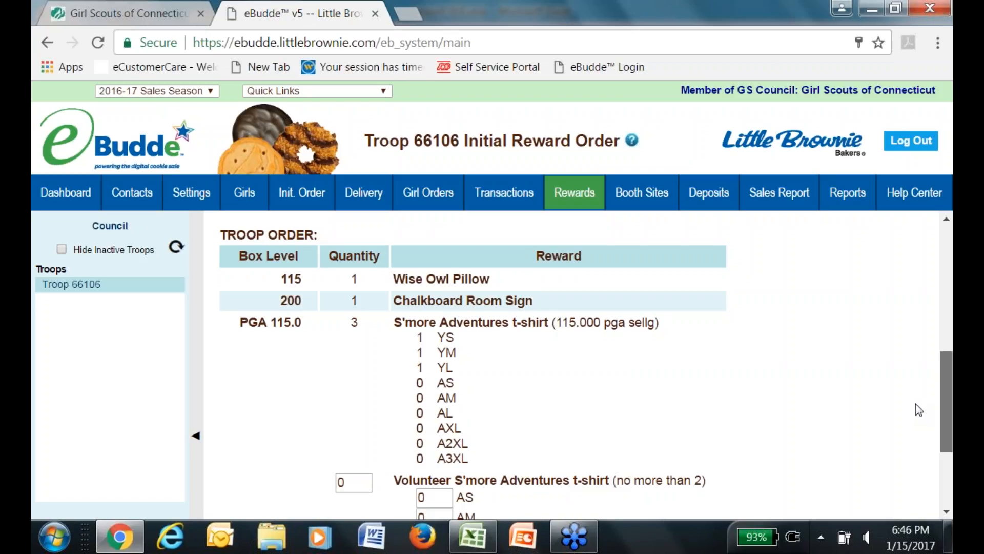
scroll(916, 410, down, 1)
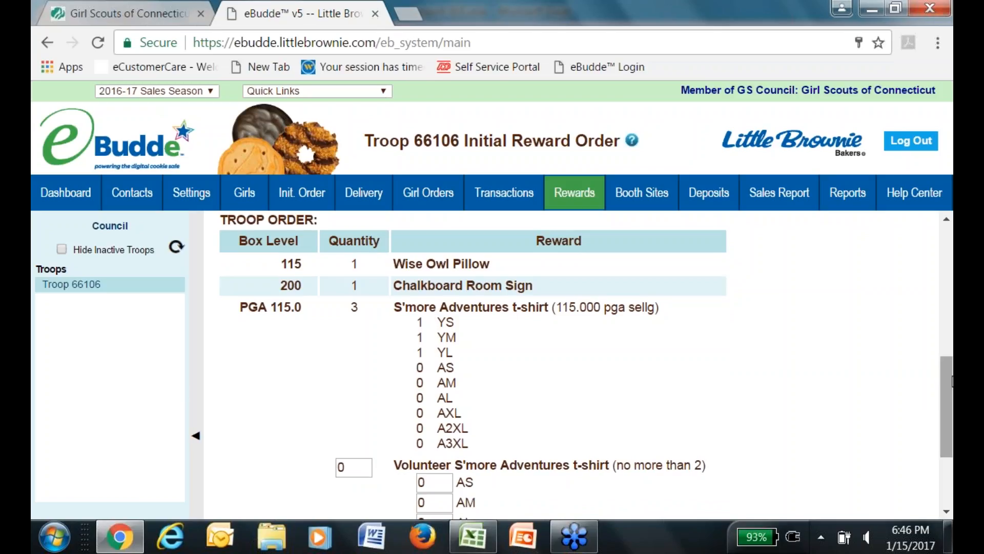
drag(951, 381, 940, 425)
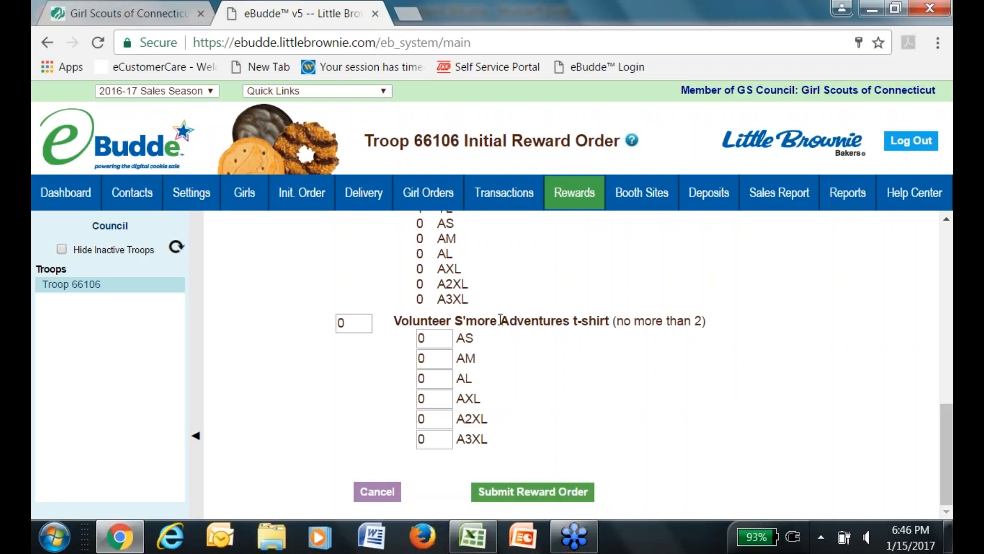
Order 2 volunteer S'more Adventures t-shirts: 1 in size AS and 1 in AM.
double_click(354, 324)
text(2)
key(Tab)
text(1)
key(Tab)
text(1)
click(671, 379)
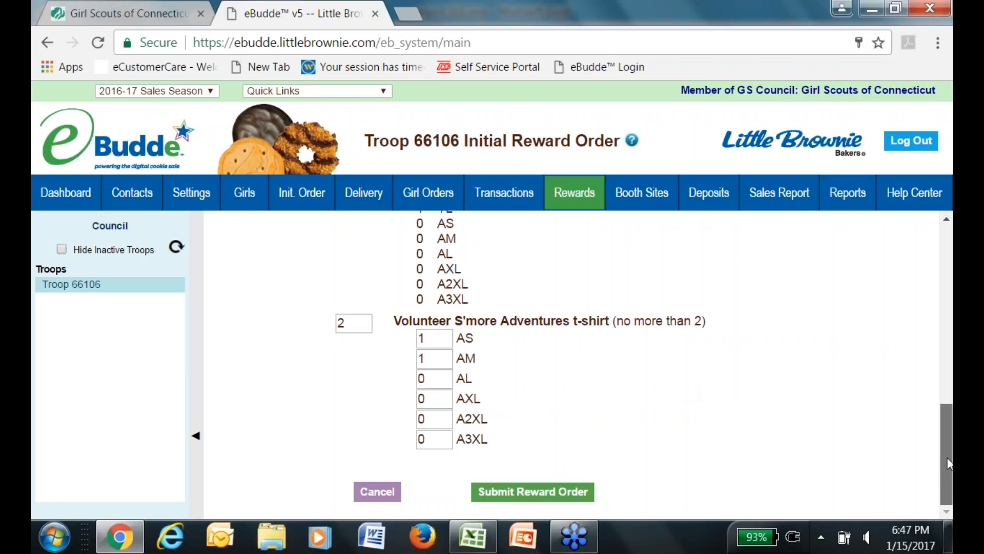
drag(949, 464, 928, 400)
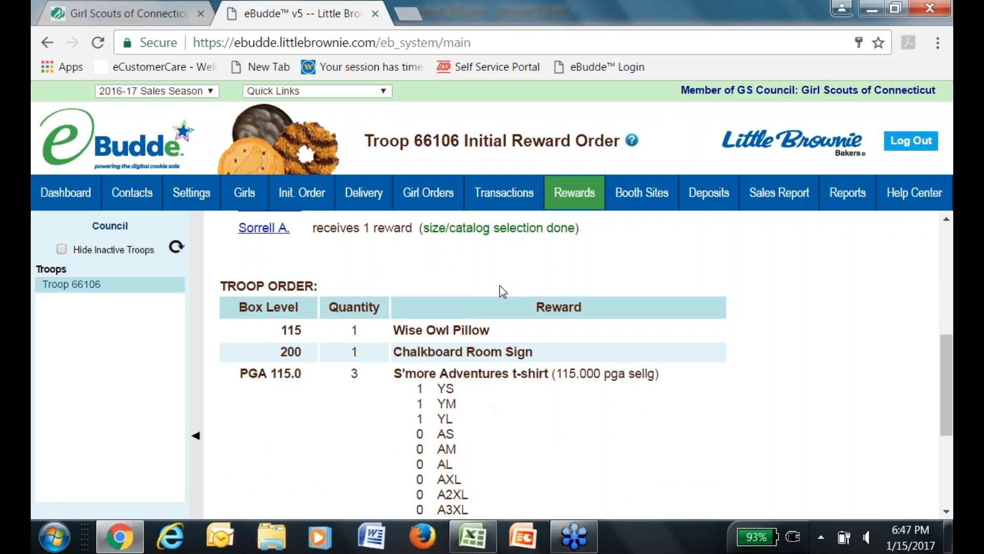
drag(943, 356, 924, 256)
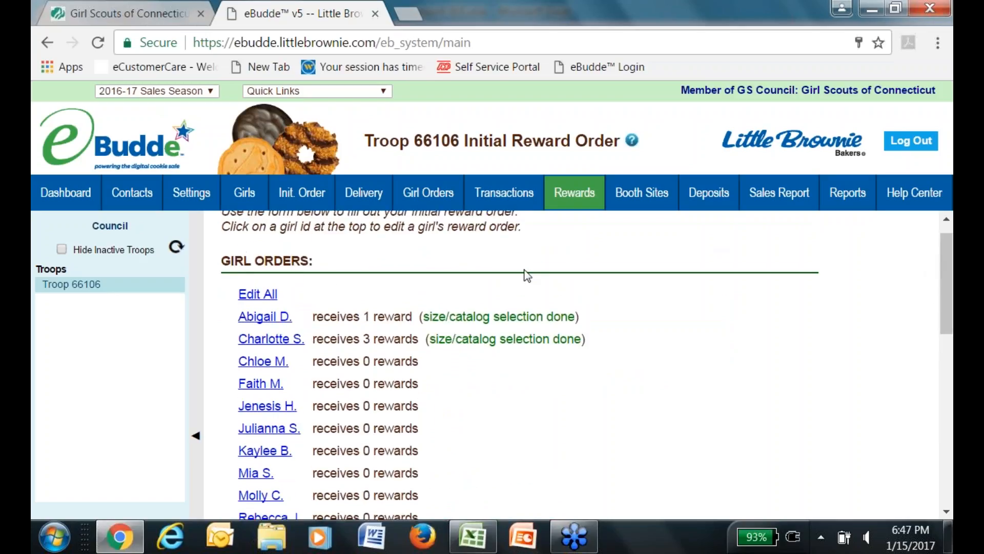
click(275, 318)
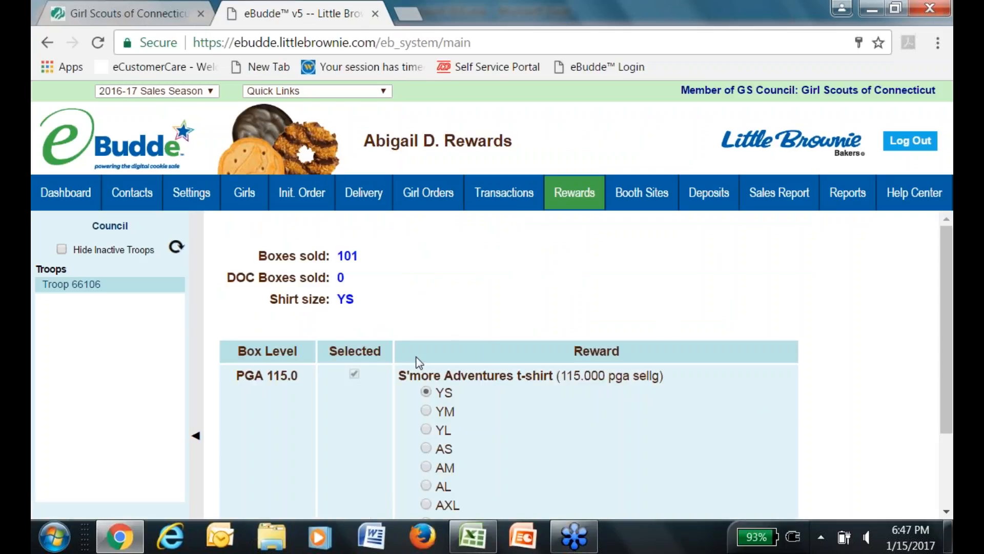
drag(950, 329, 928, 271)
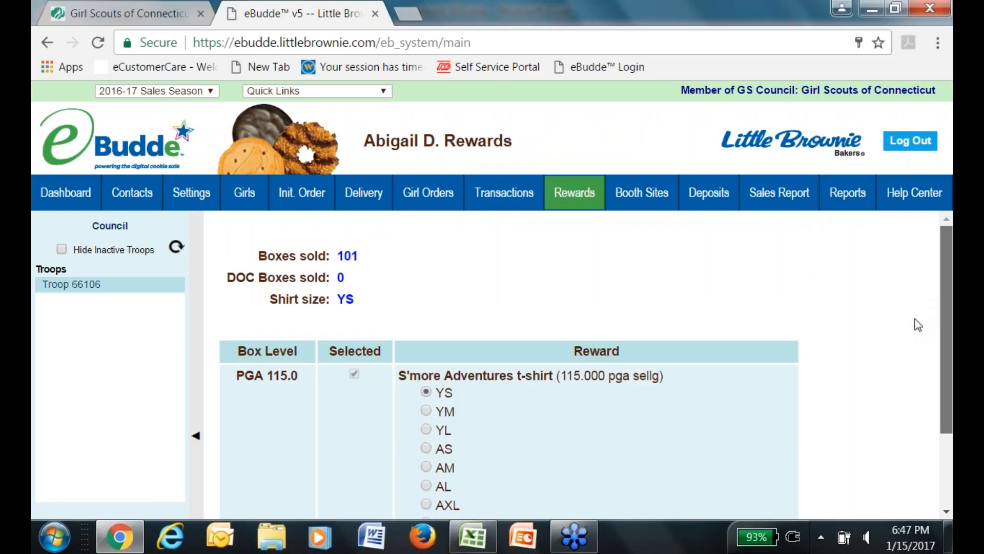
scroll(915, 333, down, 2)
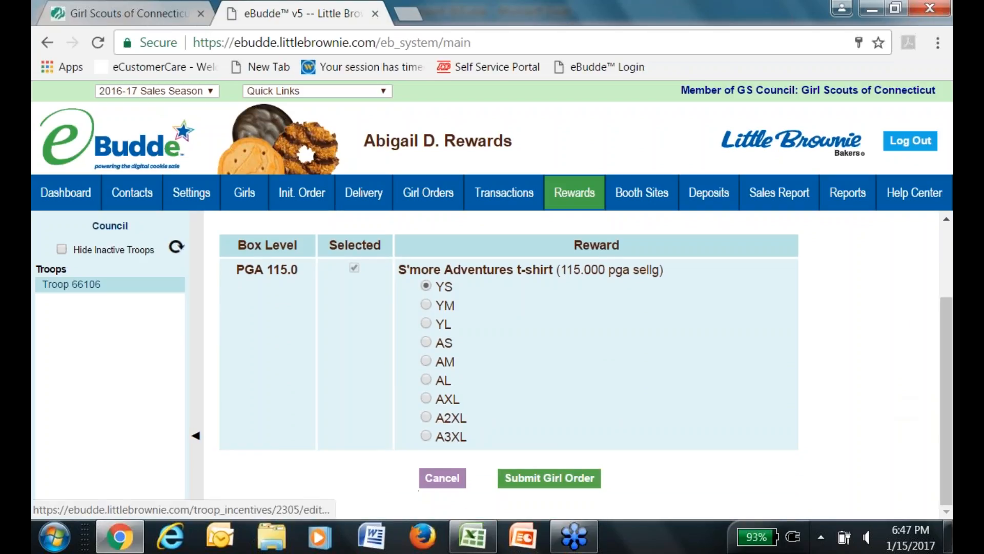
click(442, 477)
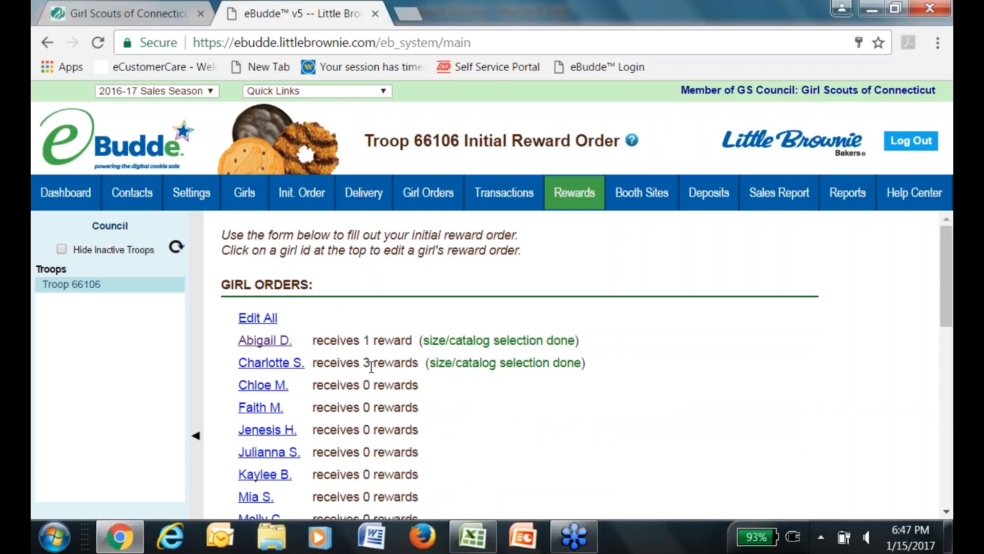
click(287, 363)
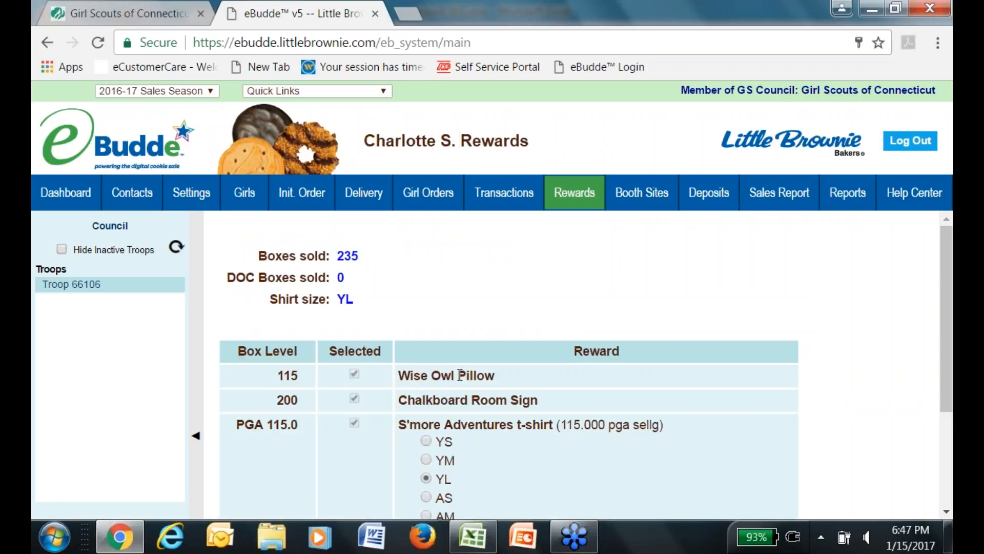
drag(948, 316, 939, 382)
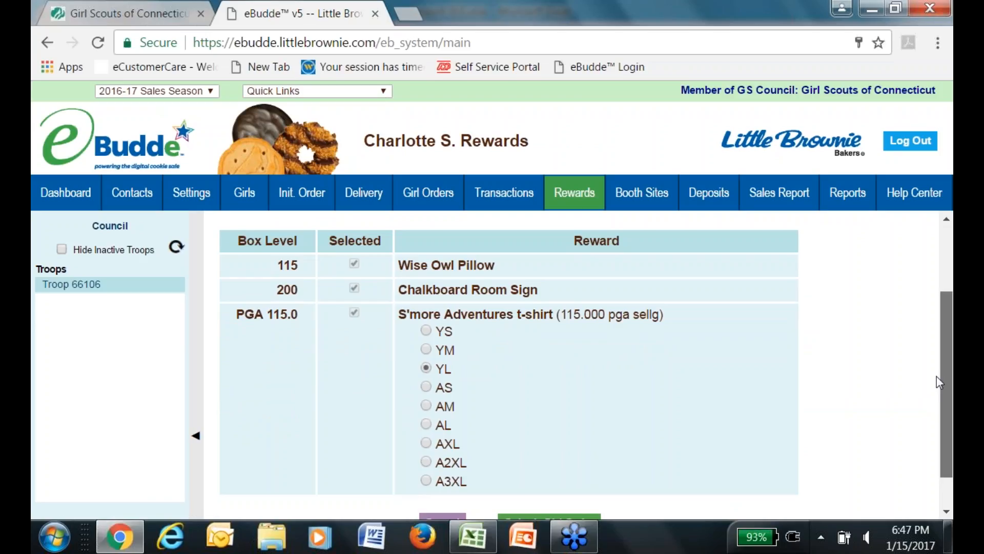
drag(936, 382, 948, 434)
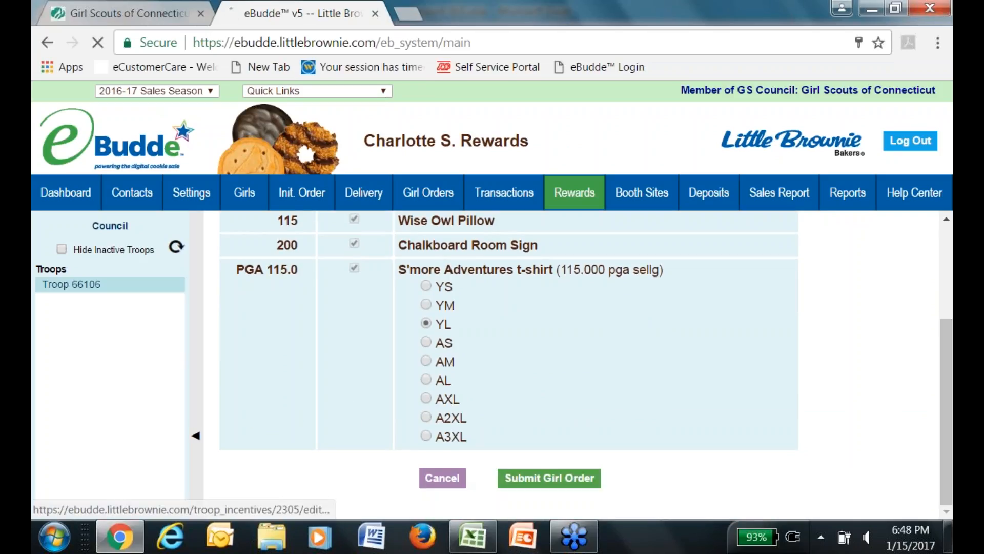
click(458, 480)
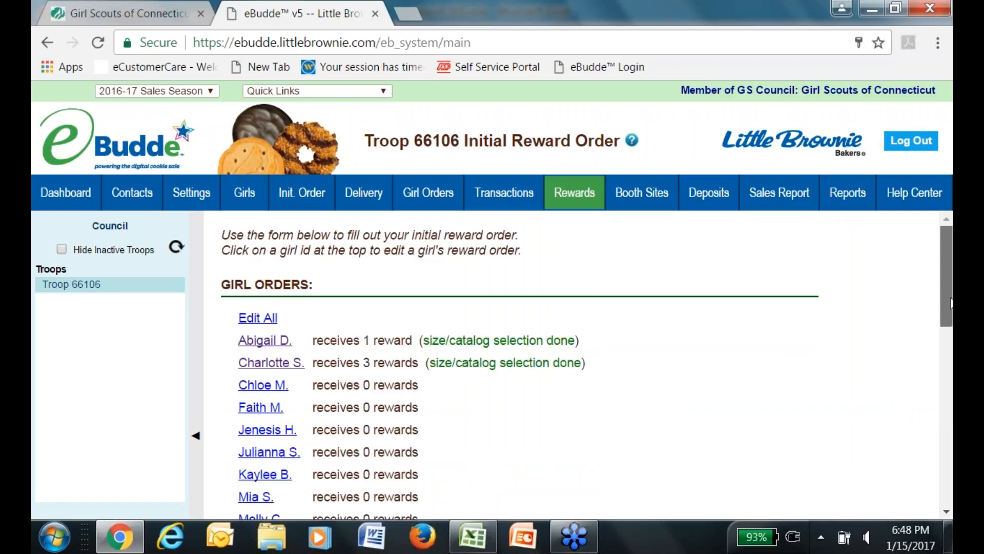
scroll(951, 303, down, 3)
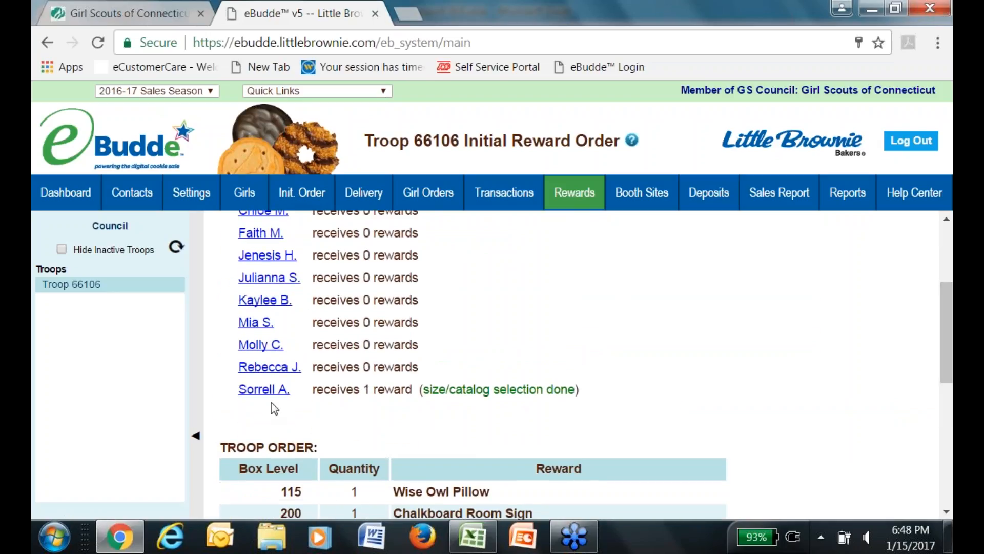
click(264, 390)
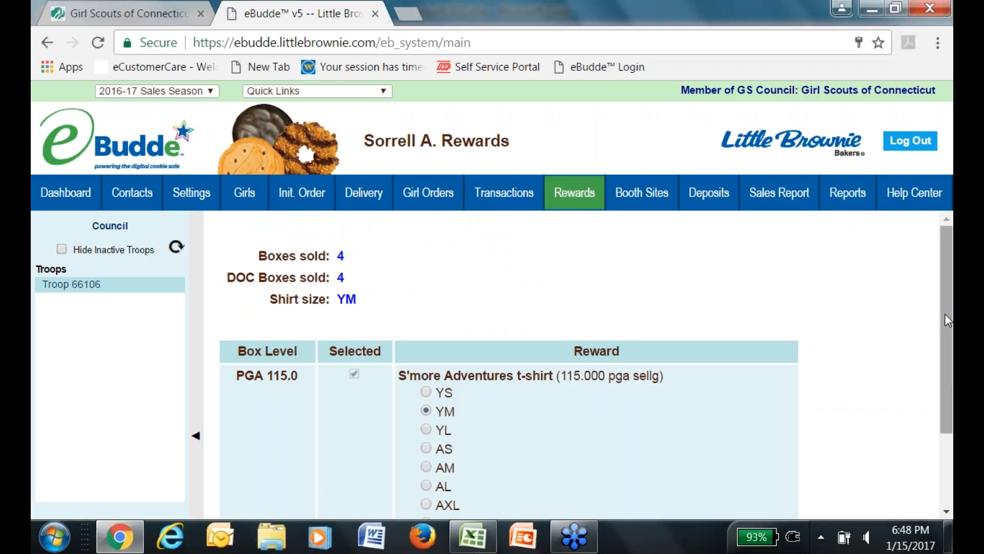
scroll(940, 300, down, 2)
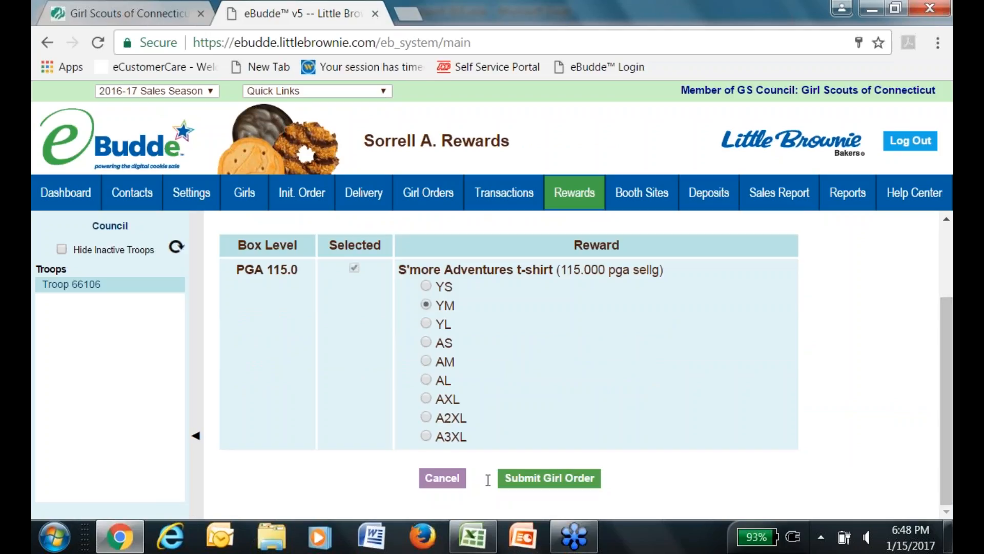
click(456, 481)
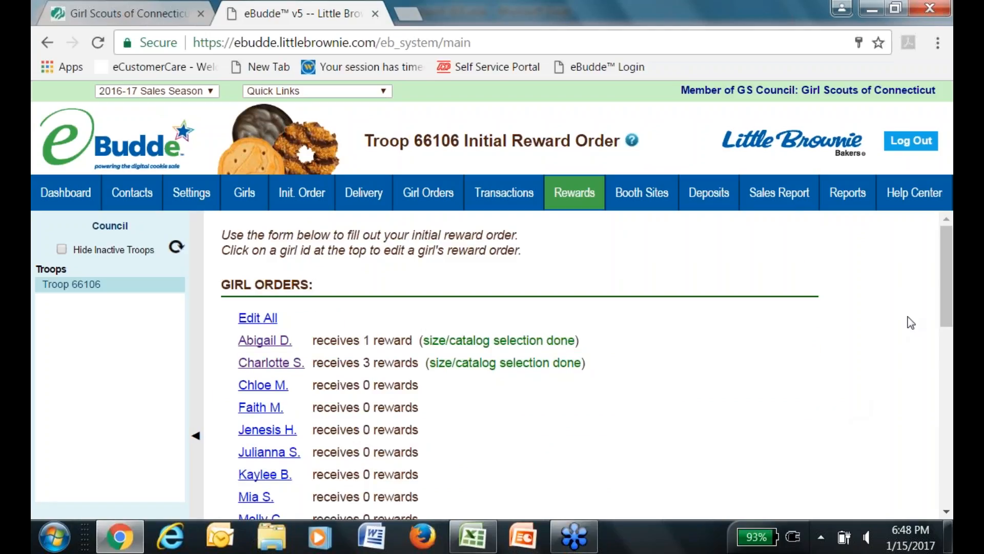
drag(949, 258, 892, 491)
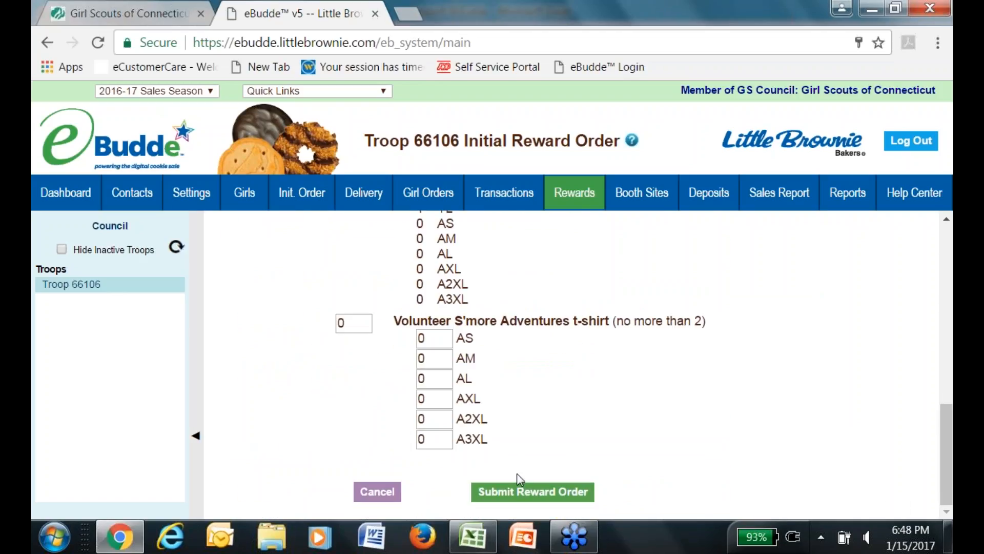
Submit and confirm the one-time reward order, then go to the Sales Report.
click(521, 491)
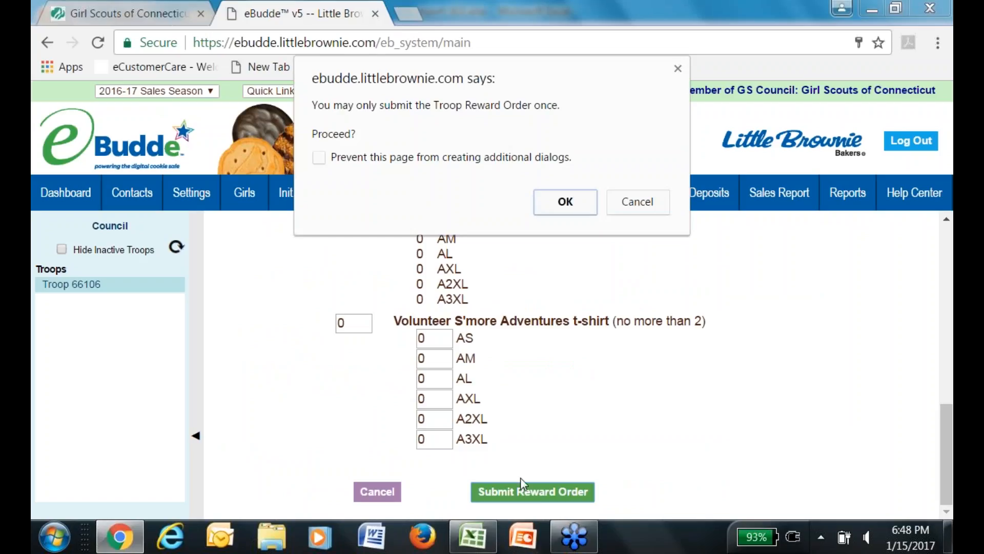
click(570, 207)
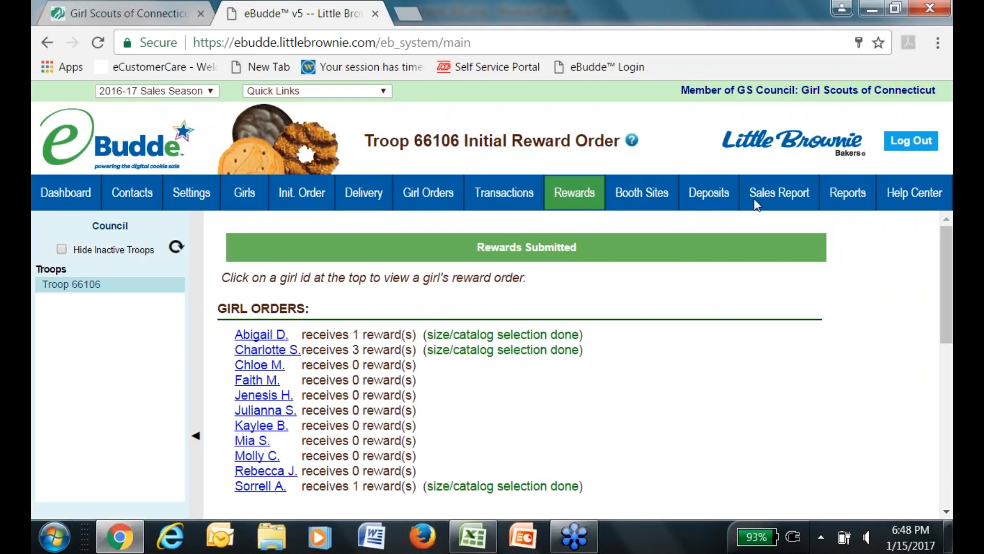
click(770, 194)
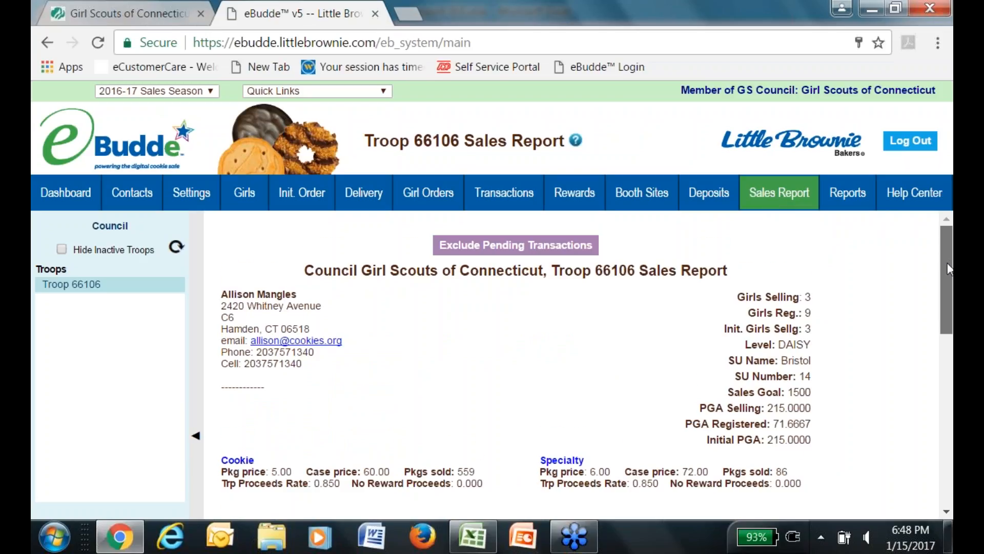
drag(949, 266, 946, 280)
drag(944, 281, 944, 273)
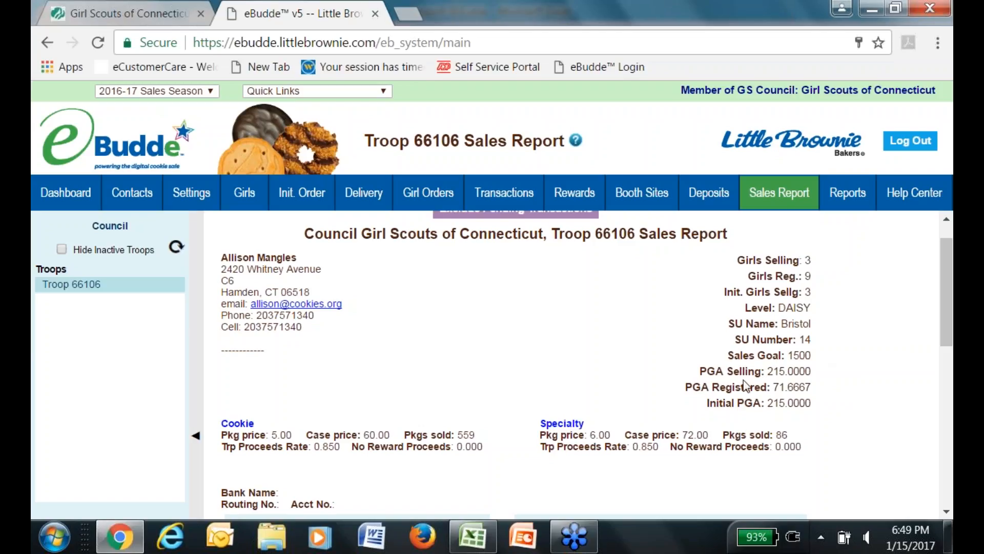
drag(823, 380, 801, 370)
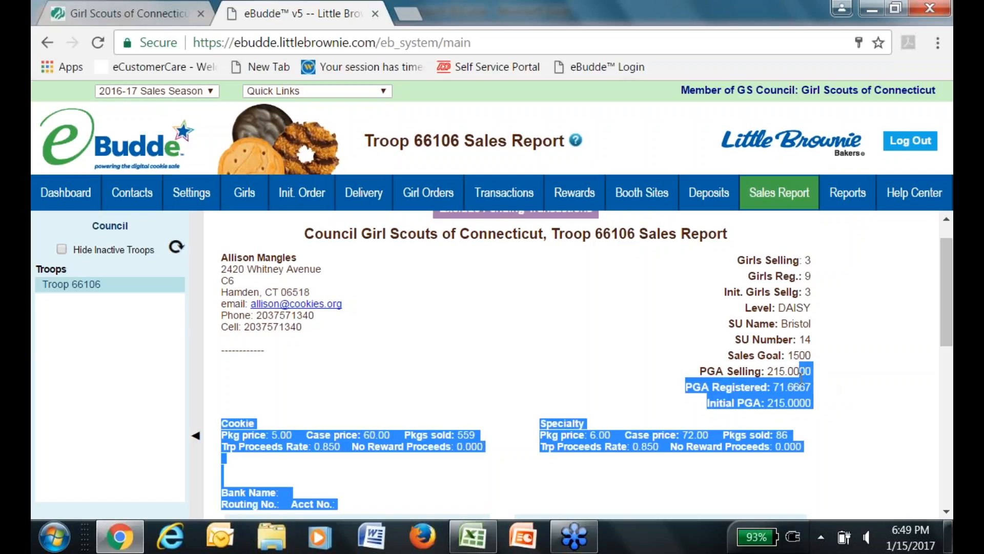
click(820, 384)
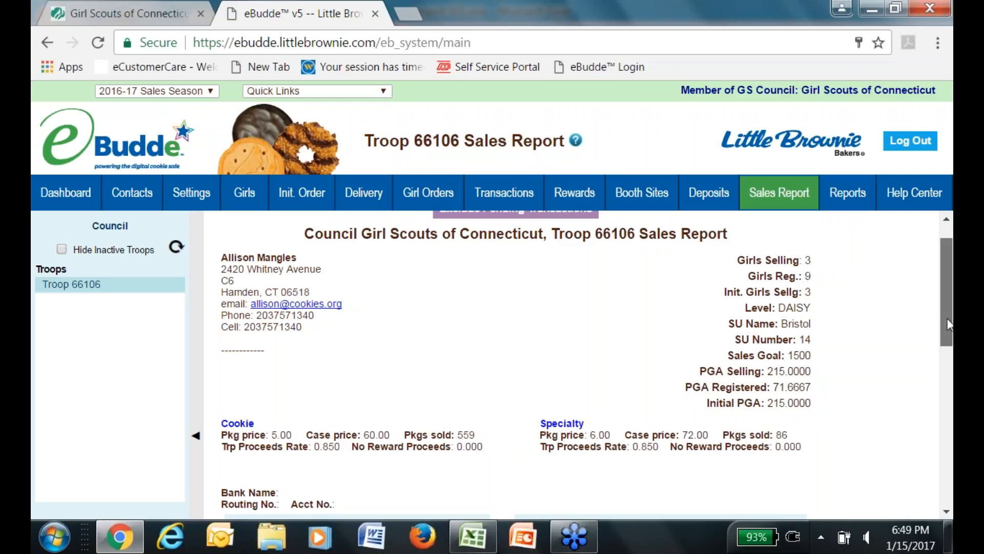
drag(947, 324, 930, 417)
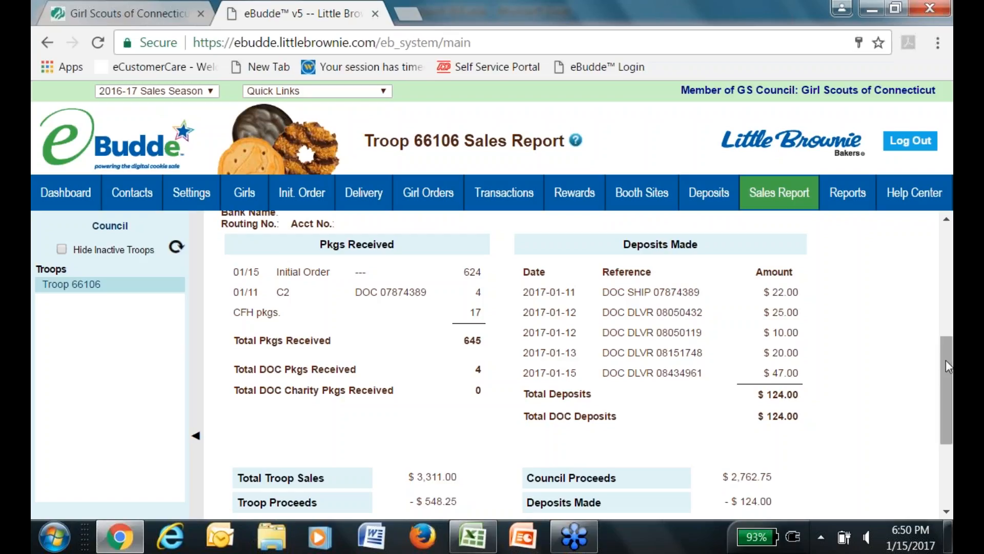
Review the rest of the Sales Report, then show the Deposits list totalling $124.00.
mouse_move(946, 361)
mouse_down()
mouse_move(941, 425)
mouse_move(946, 313)
mouse_up()
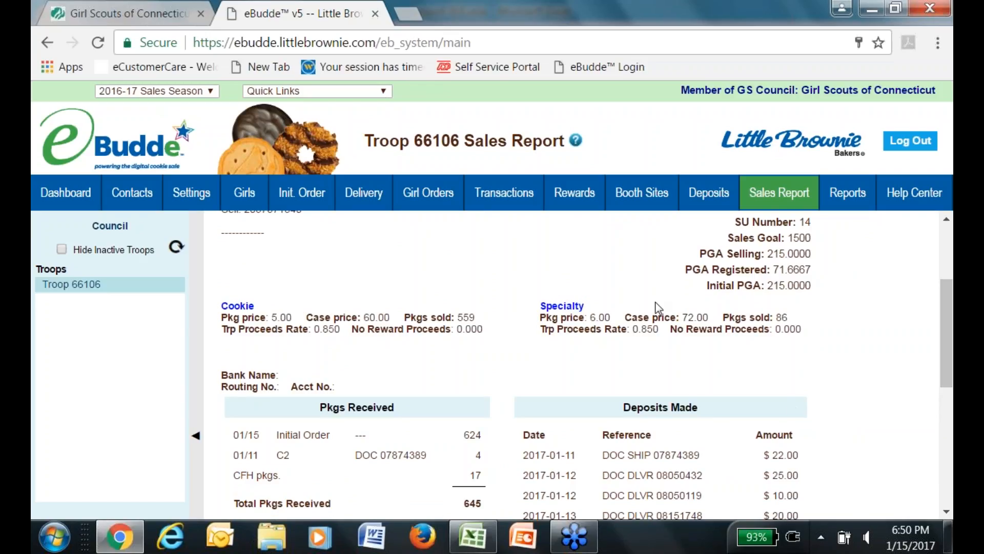
drag(938, 300, 938, 426)
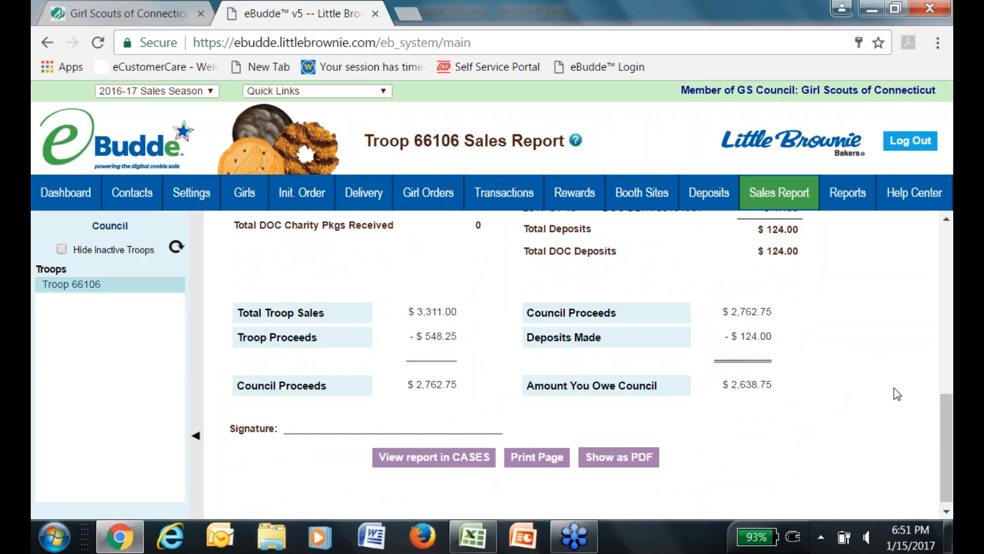
drag(943, 456, 939, 241)
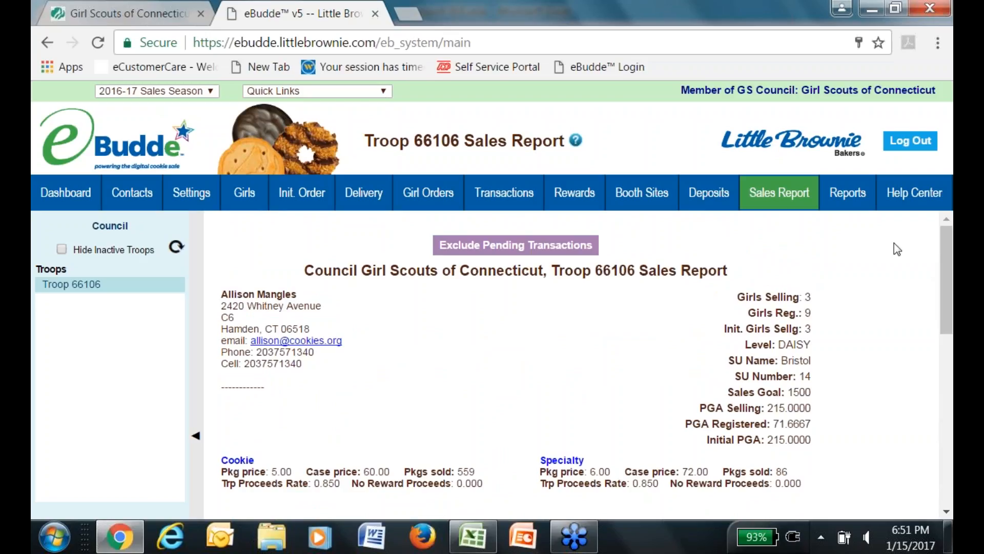
click(719, 199)
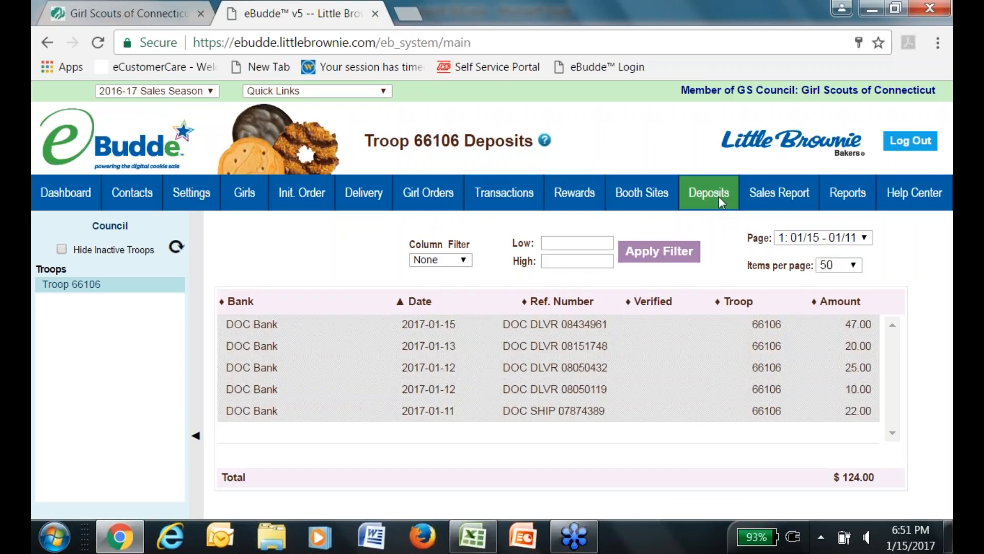
Show the Pkg Transactions page with its single 4-package DOC receipt.
drag(719, 199, 556, 200)
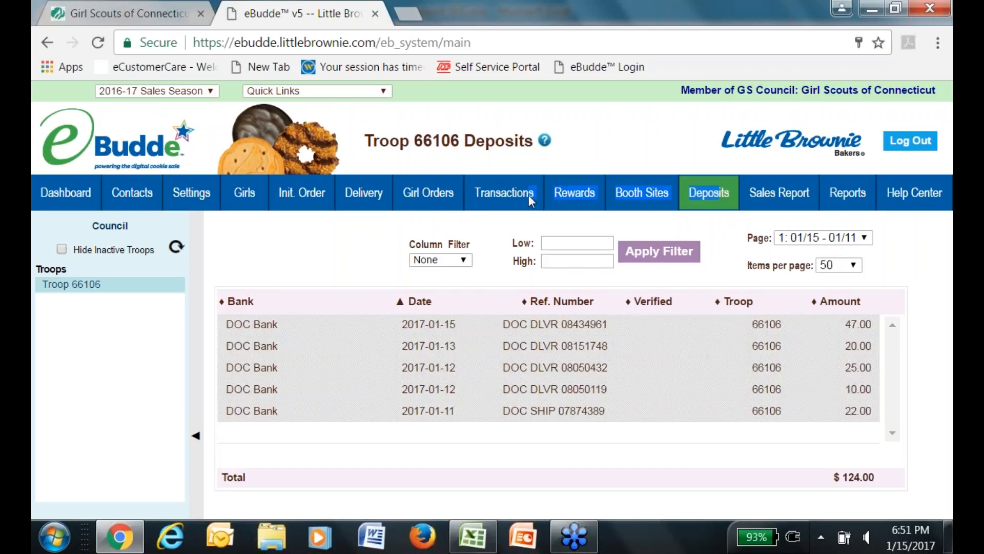
click(512, 208)
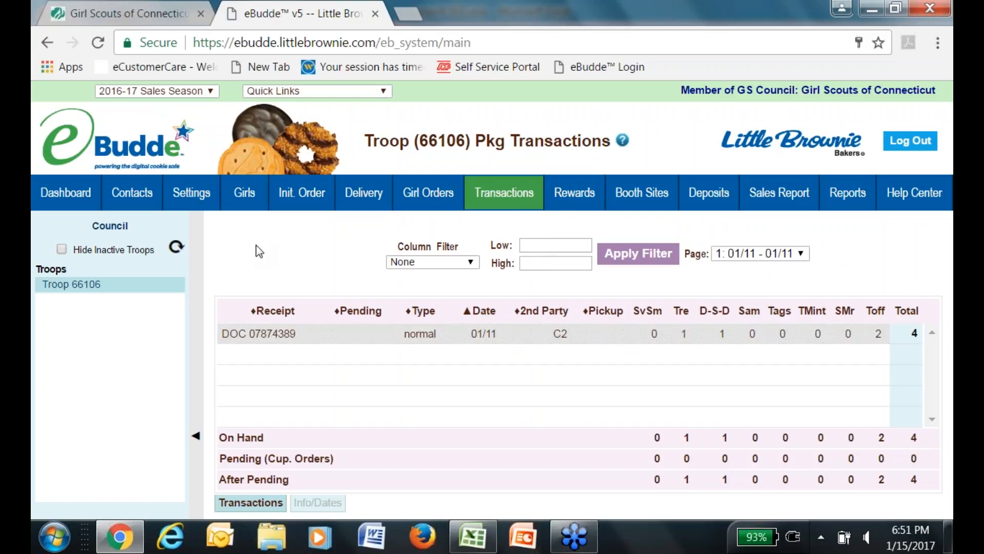
Try the Girl Orders page, which reports the council hasn't allowed access yet.
click(420, 197)
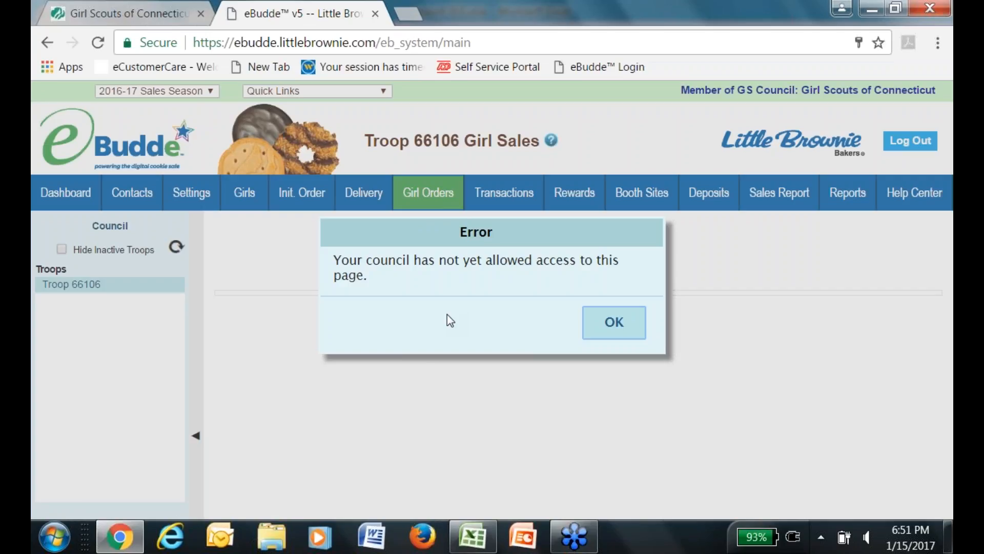
Dismiss the access error and view Booth Sites, Contacts, then the troop Settings page.
click(586, 321)
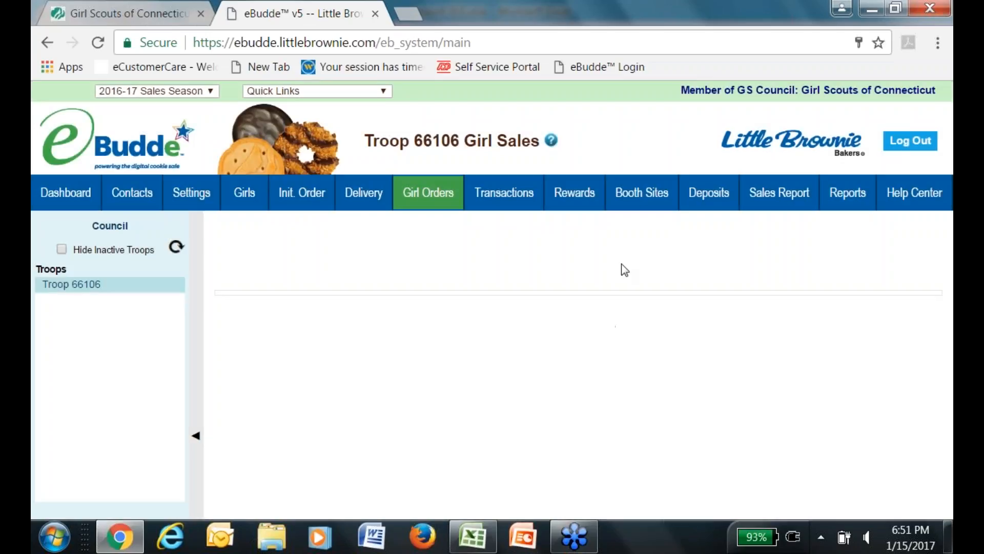
click(643, 203)
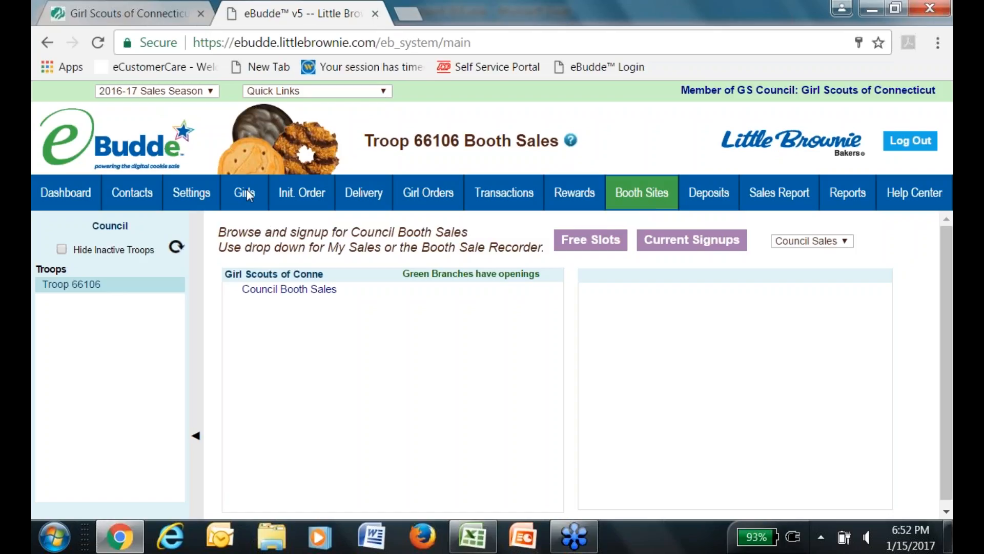
click(161, 192)
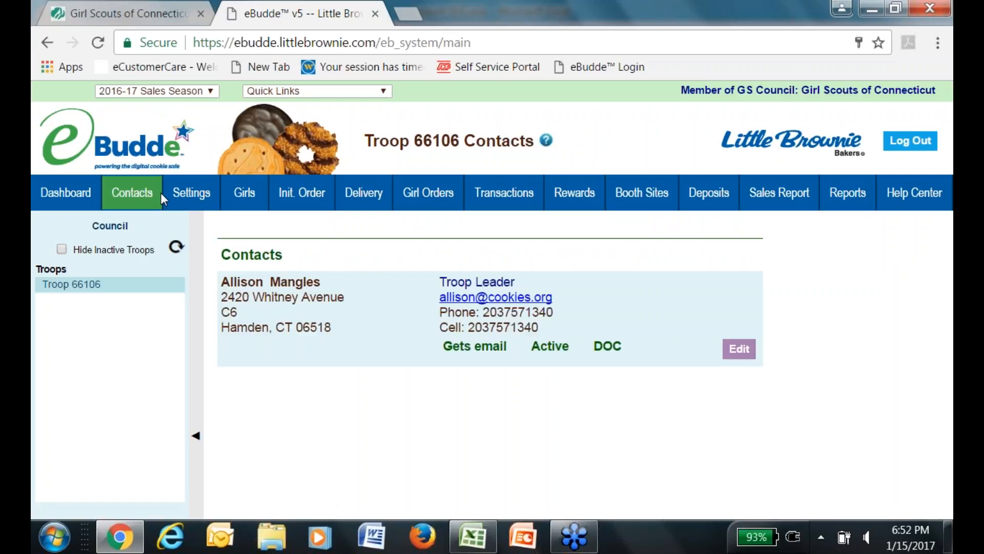
click(191, 190)
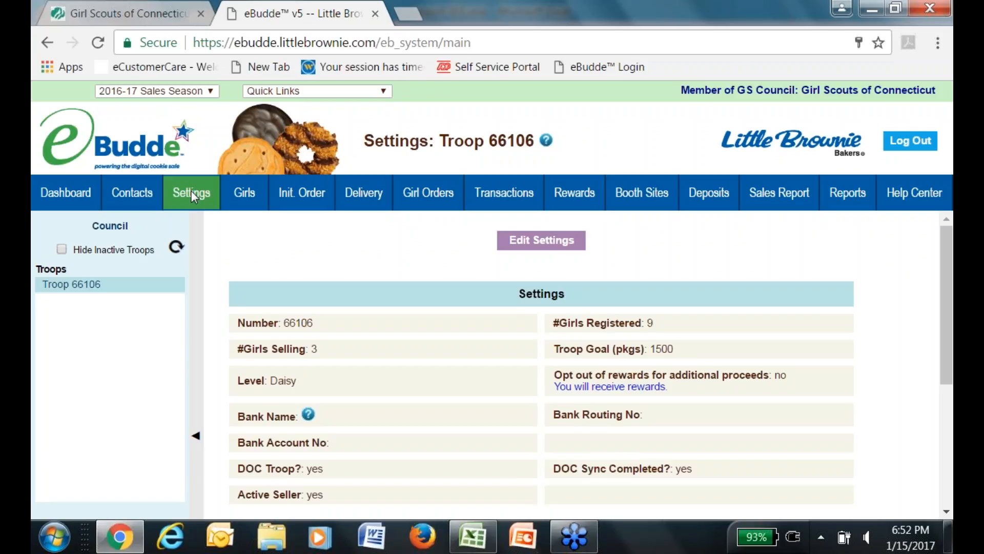
Go through the Girls and Init. Order pages to reopen Troop 66106's Delivery Sheet (52 cases, Associated Springs Bristol).
click(245, 186)
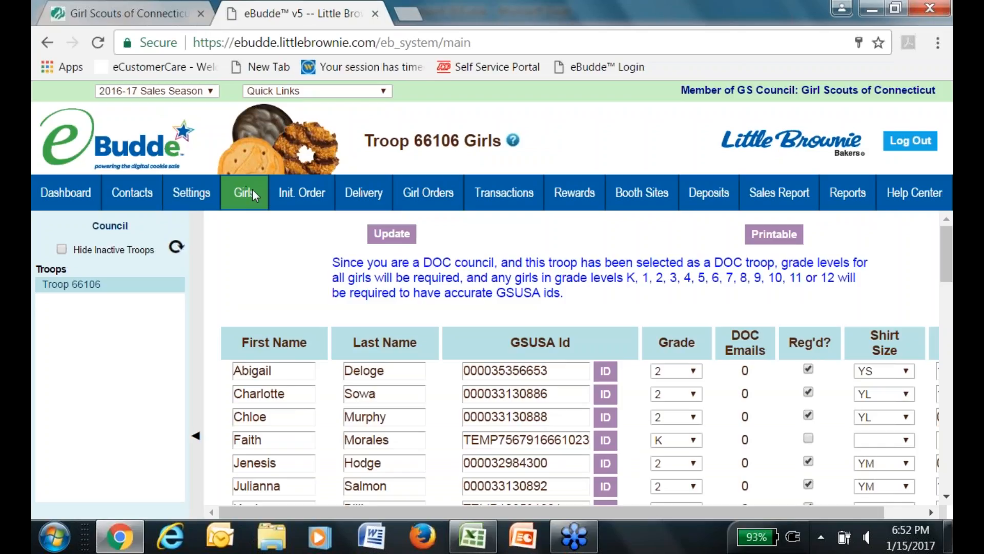
click(301, 206)
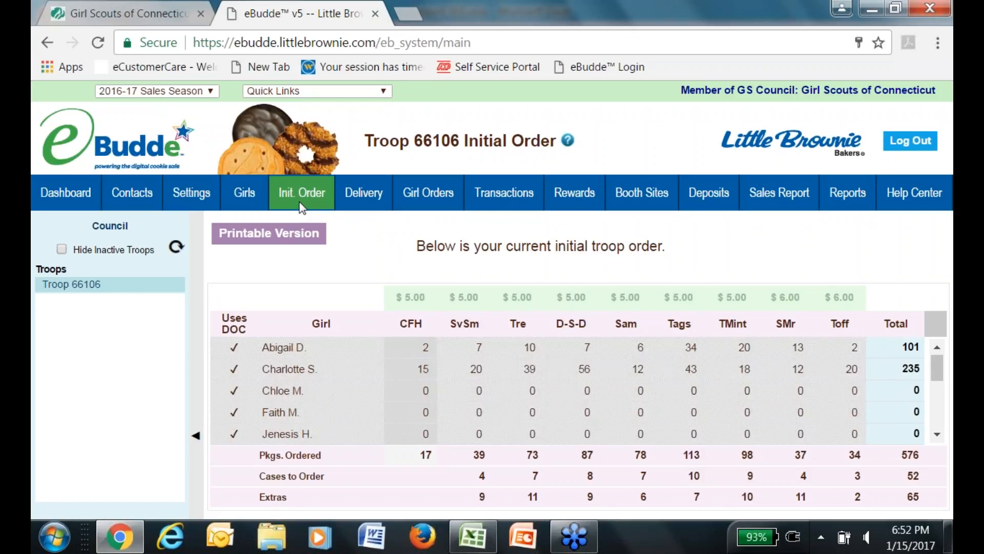
click(366, 202)
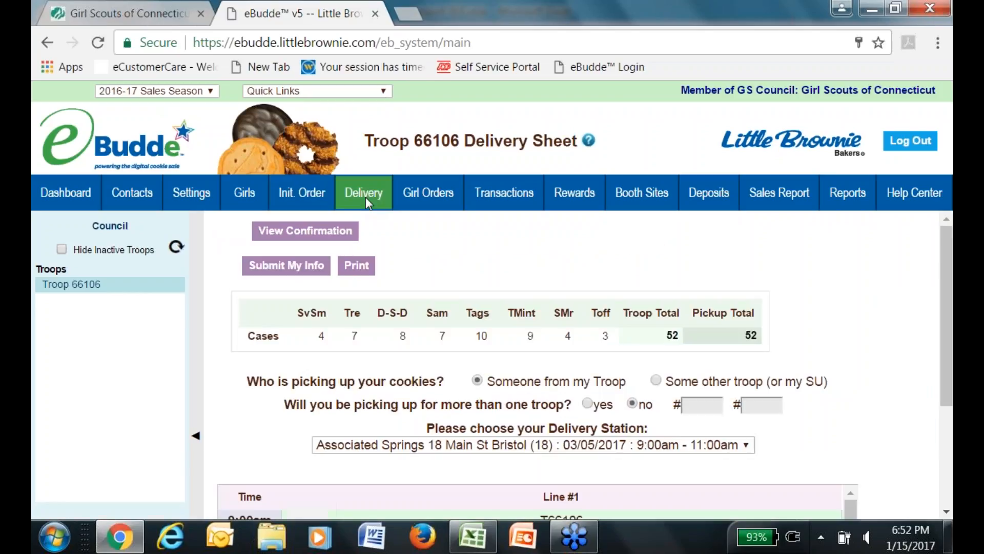
Move Troop 66106's Bristol pickup from 9:00am to the 9:30am Line #1 slot.
scroll(939, 330, down, 1)
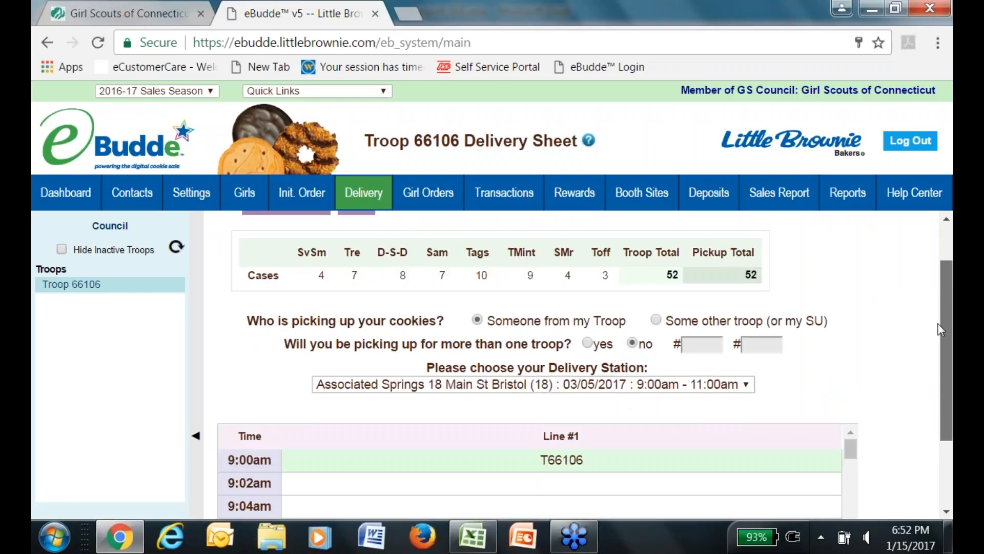
scroll(923, 358, down, 1)
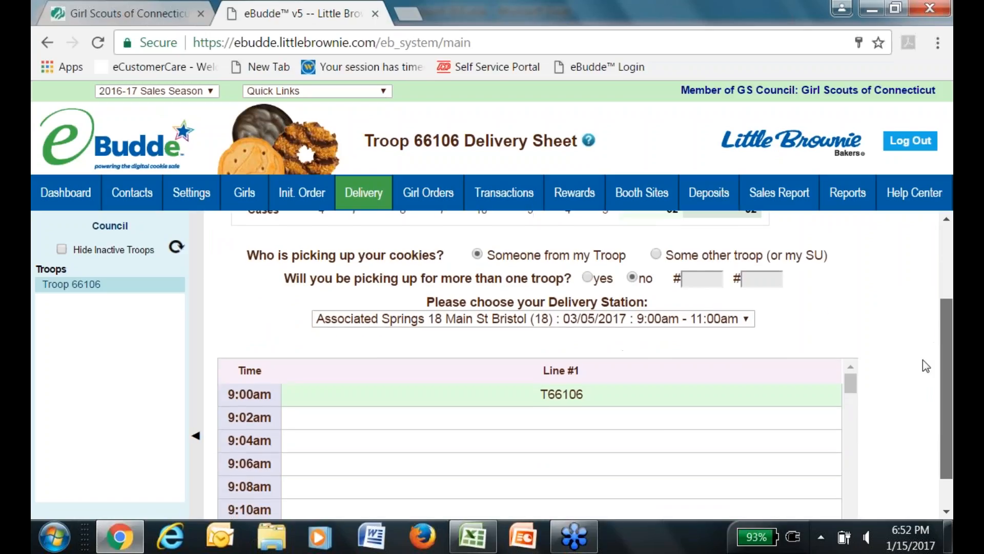
scroll(946, 307, up, 2)
scroll(937, 326, down, 2)
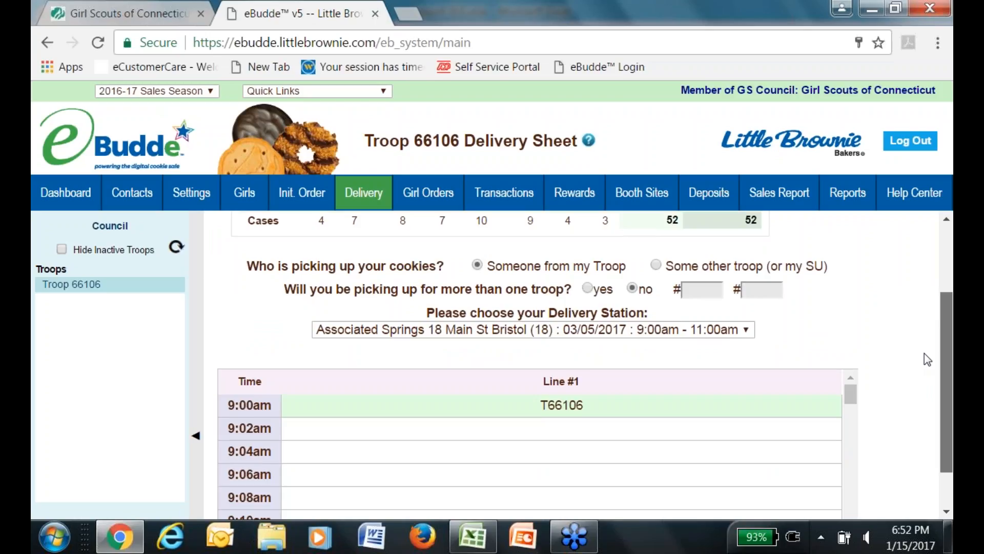
scroll(920, 364, down, 1)
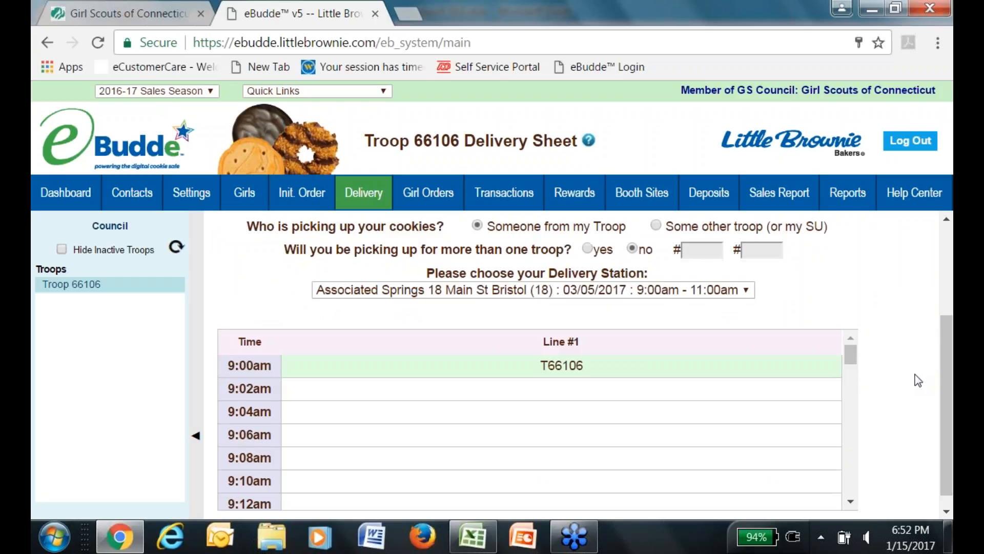
drag(947, 405, 947, 422)
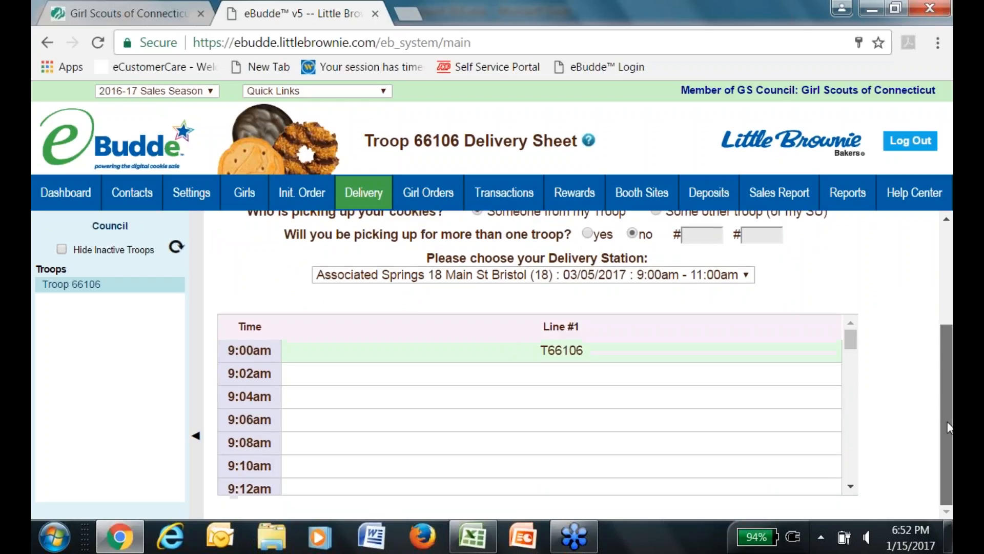
drag(848, 349, 852, 376)
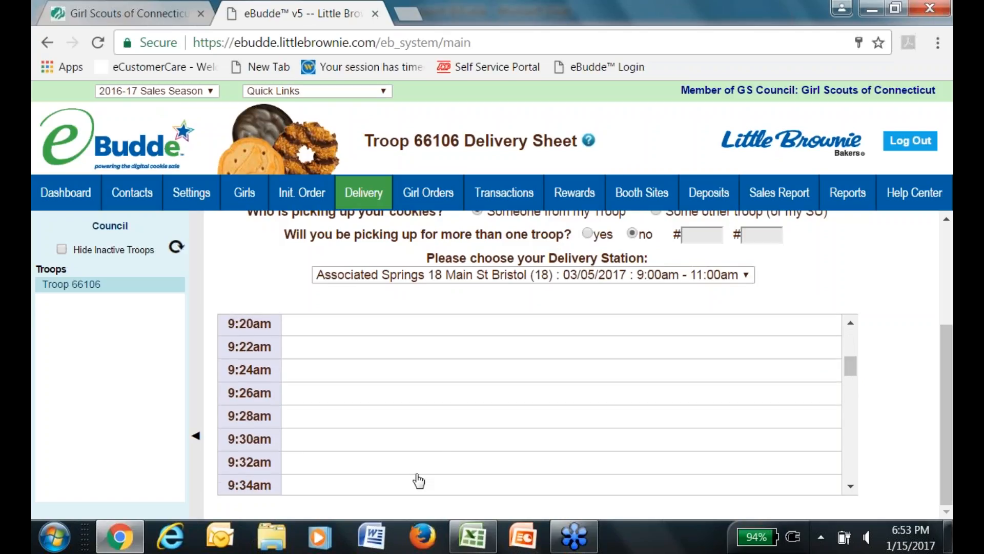
click(467, 448)
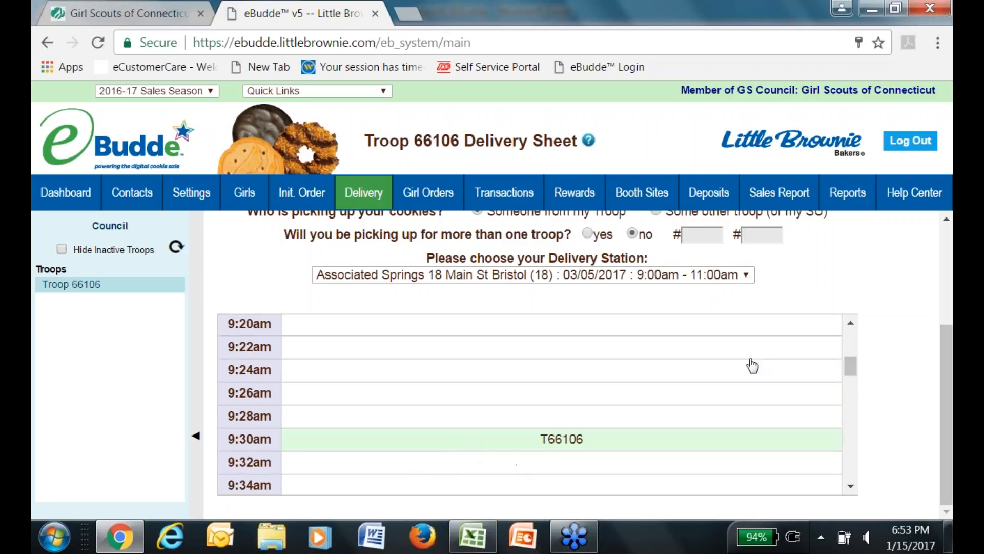
drag(950, 371, 950, 271)
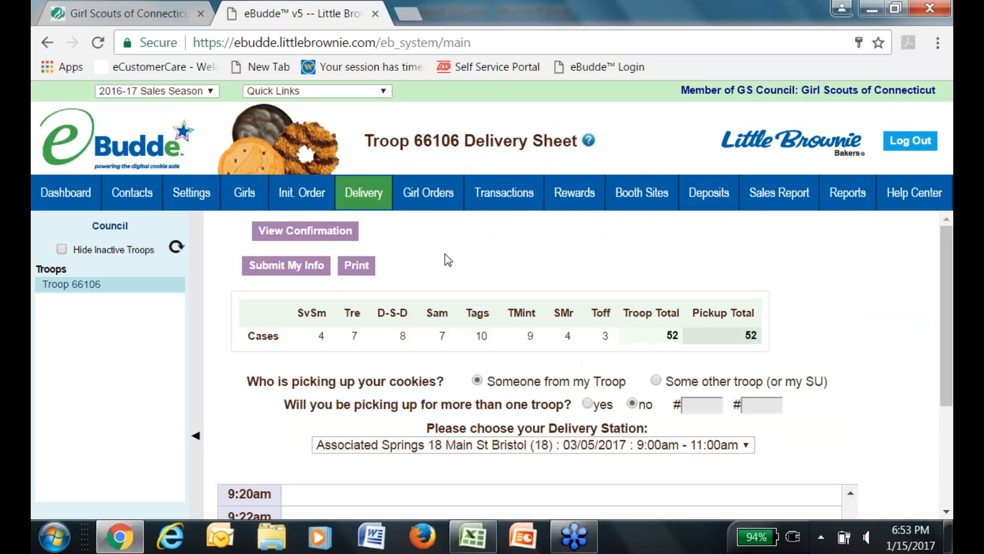
Submit and confirm the 9:30am pickup change, then show the Troop Rewards Order Forms page.
click(293, 270)
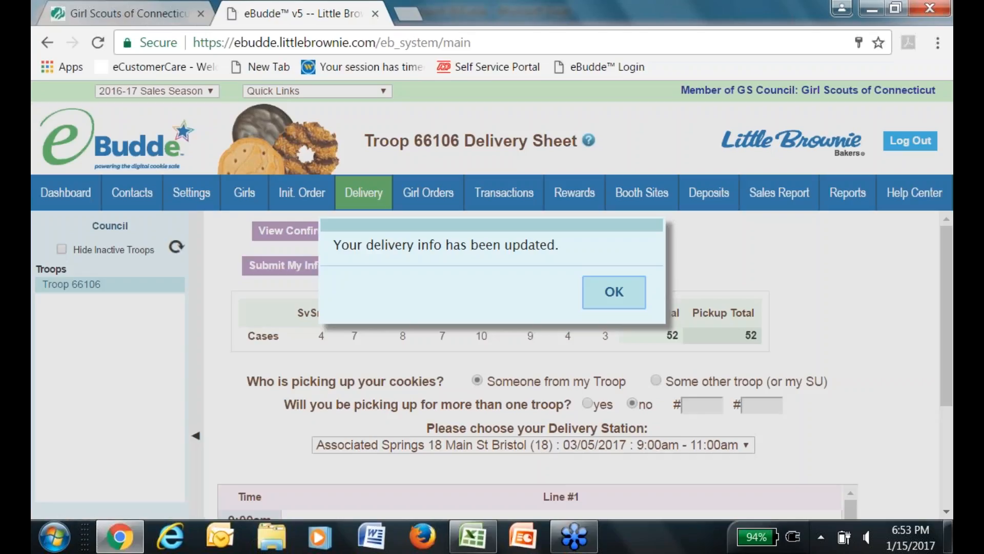
click(607, 292)
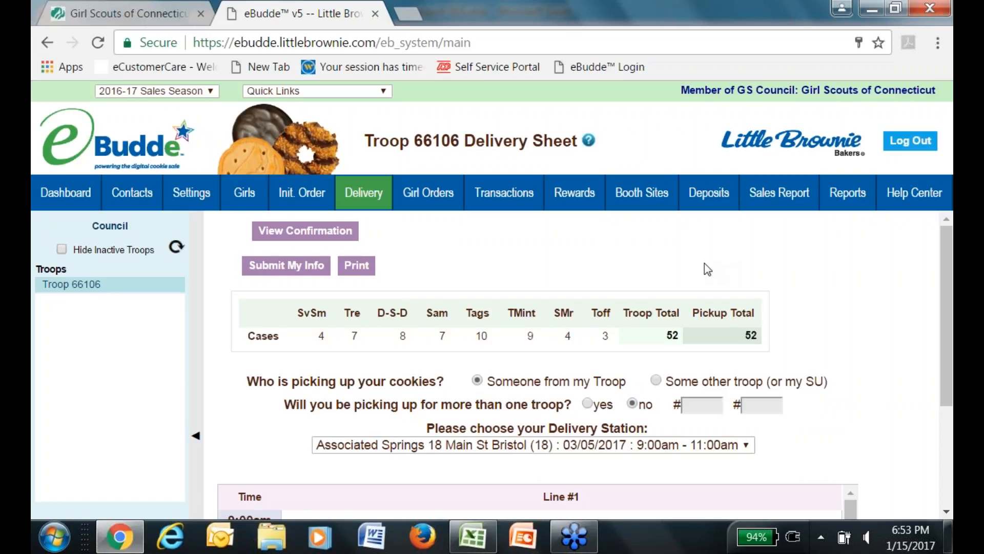
click(579, 193)
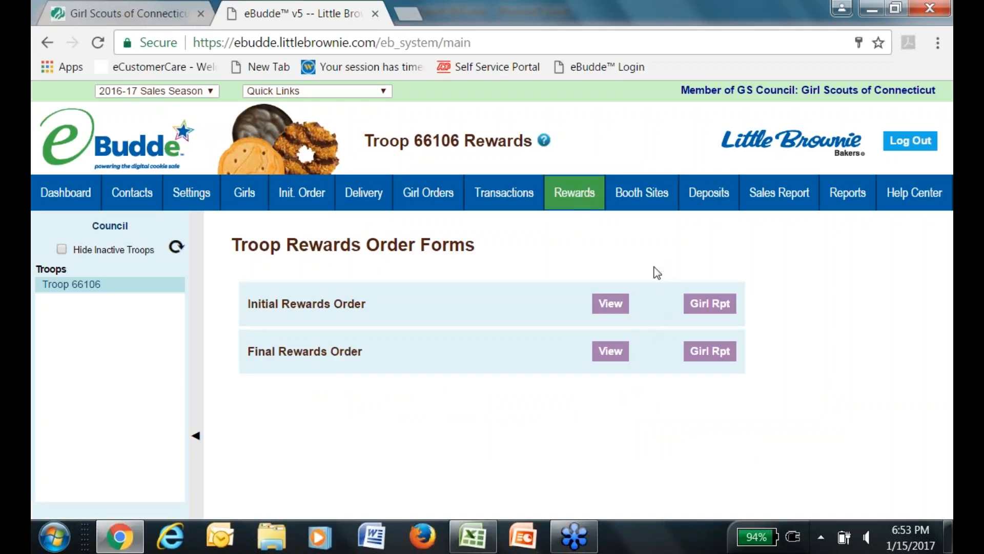
Open the Initial Rewards Order and review the three girls' reward and size/catalog selections.
click(610, 306)
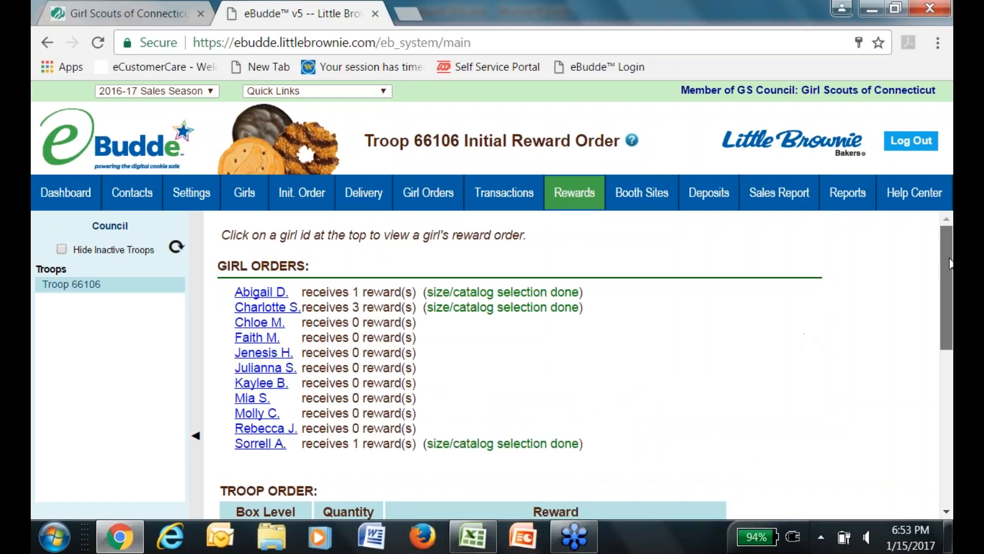
mouse_move(949, 264)
mouse_down()
mouse_move(918, 402)
mouse_move(918, 285)
mouse_move(931, 237)
mouse_move(924, 257)
mouse_move(946, 267)
mouse_move(942, 303)
mouse_move(941, 256)
mouse_up()
scroll(940, 252, down, 3)
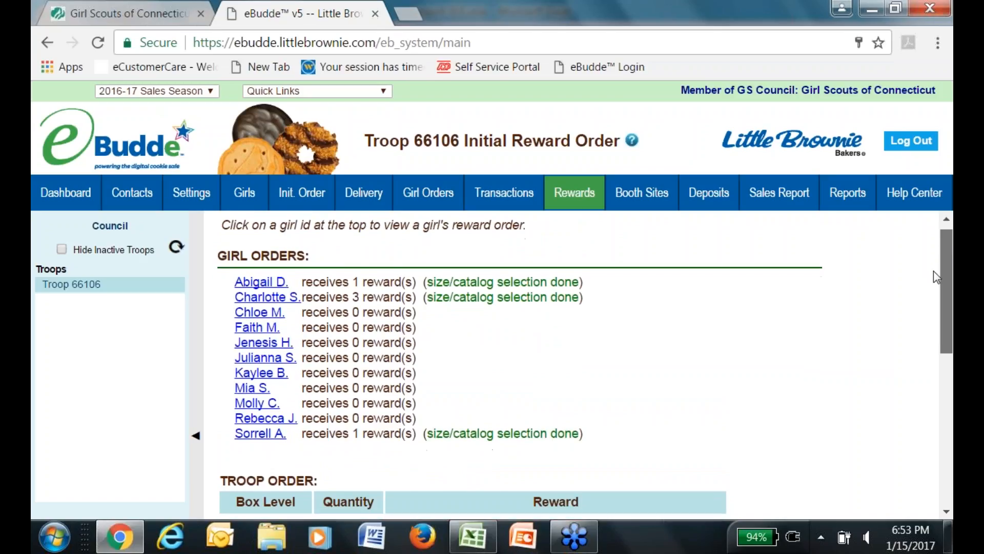
scroll(925, 293, up, 3)
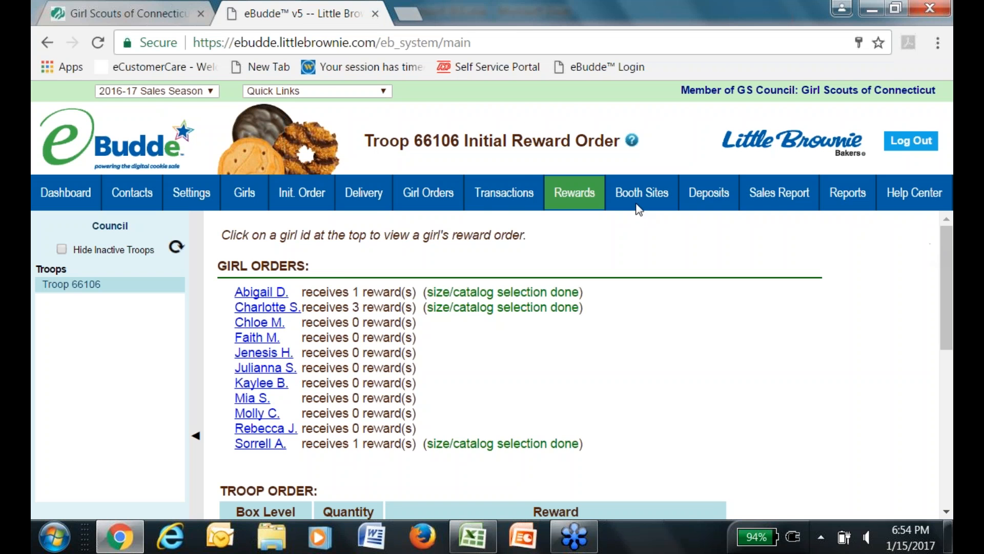
On the Girl Scouts of Connecticut product-sales page, select the bottom paragraph on electronic-payment questions.
click(137, 12)
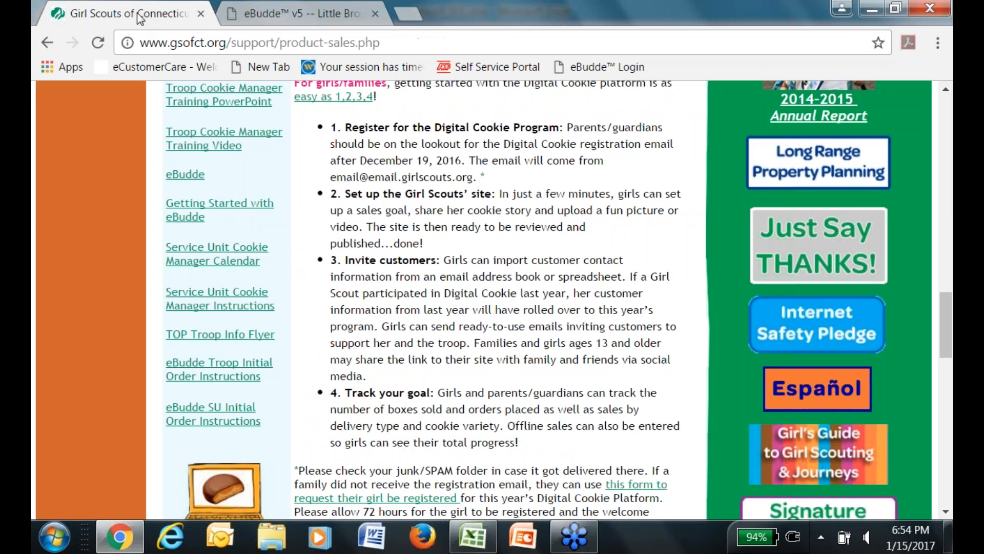
drag(952, 334, 952, 139)
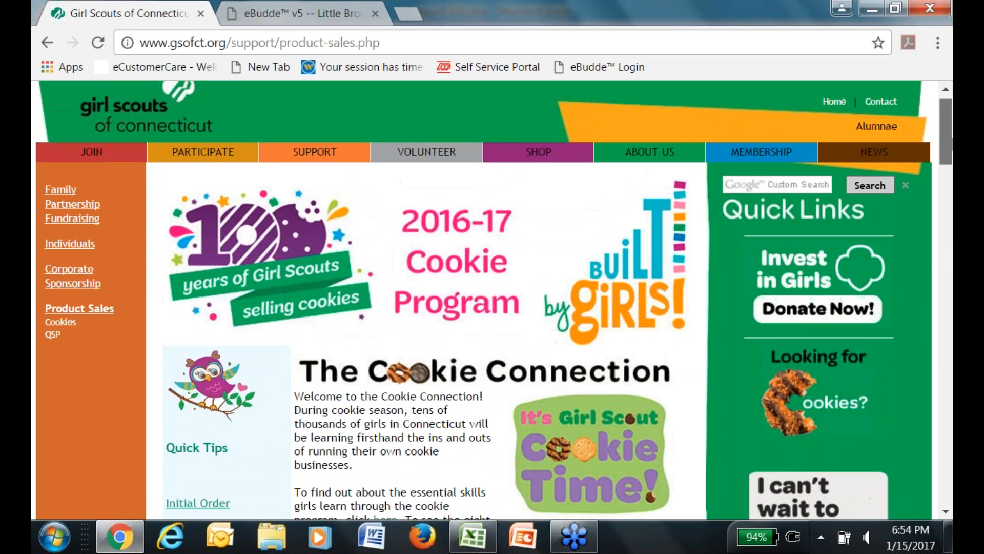
scroll(869, 346, down, 20)
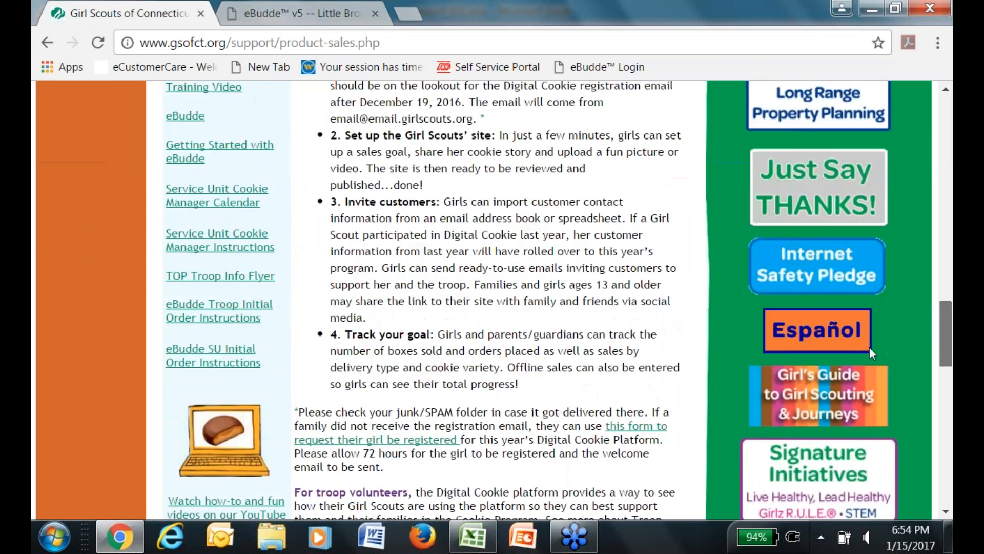
scroll(844, 397, up, 5)
scroll(816, 496, down, 15)
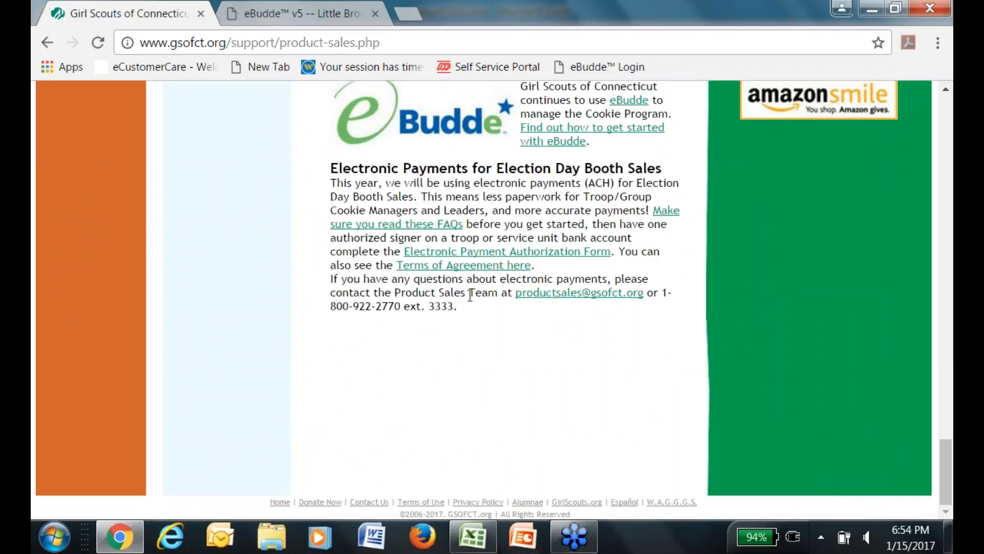
drag(464, 307, 322, 280)
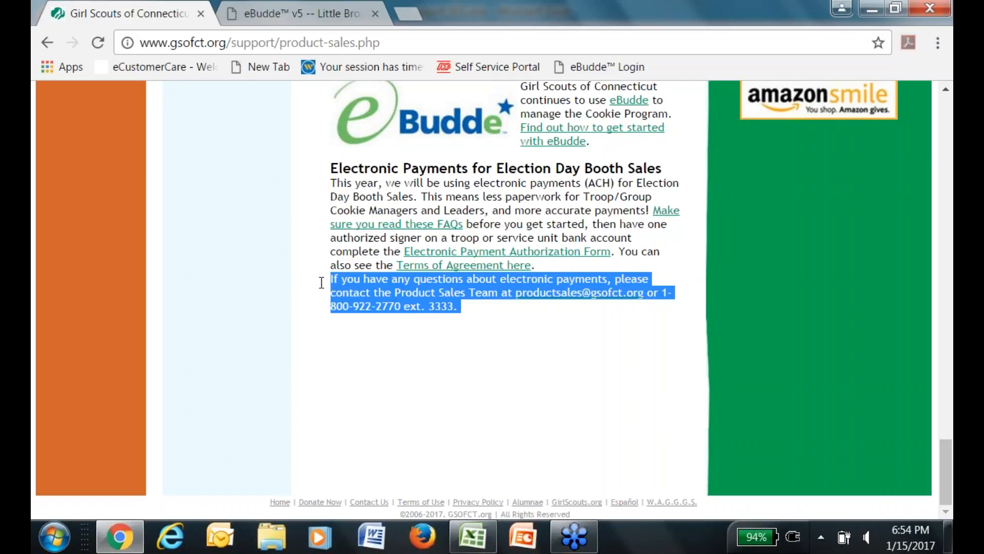
click(937, 36)
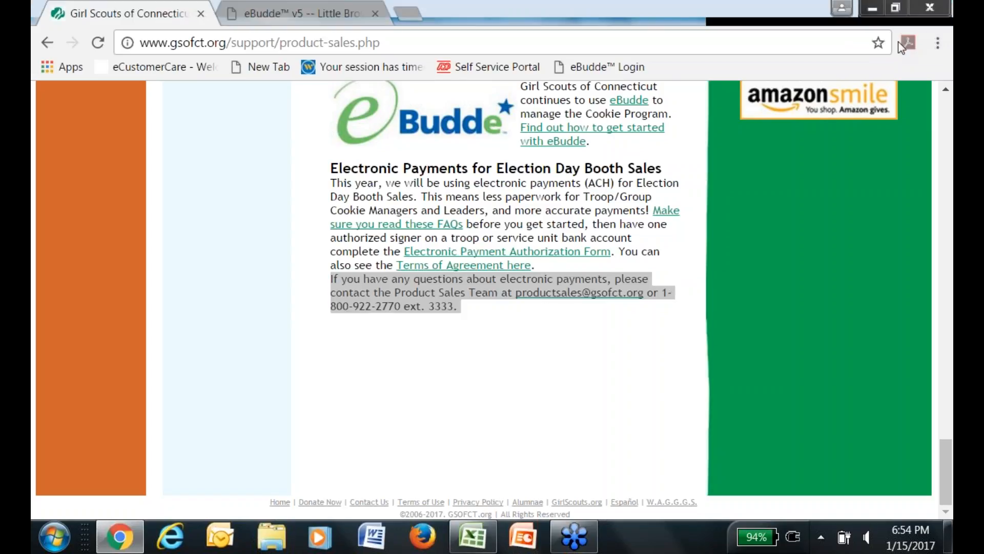